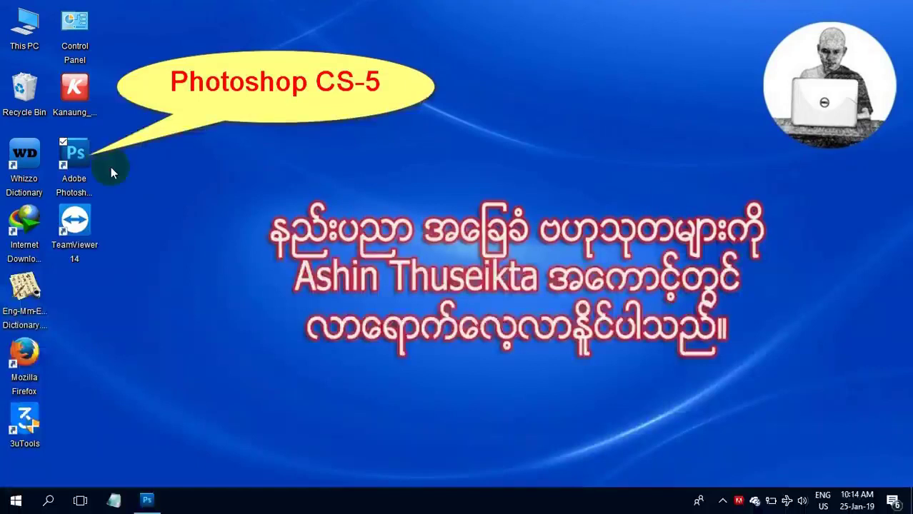
Launch Photoshop and open the images Lesson-15 (1).jpg and Lesson-15 (2).jpg from the lesson-15 folder
{"action": "double_click", "coordinate": [80, 157]}
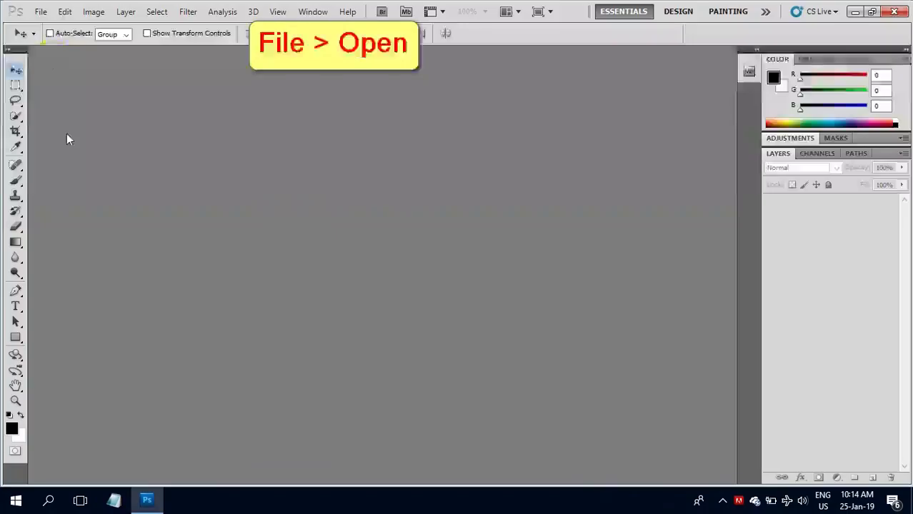
{"action": "left_click", "coordinate": [40, 12]}
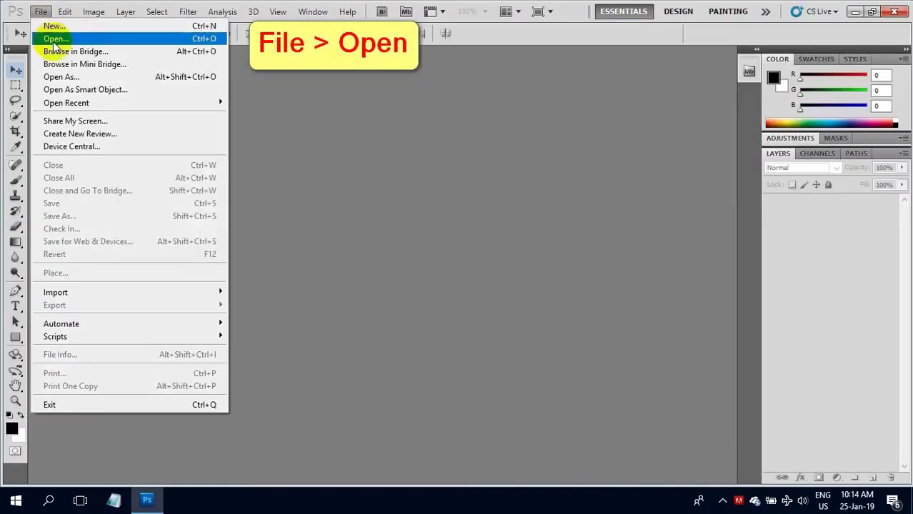
{"action": "left_click", "coordinate": [55, 39]}
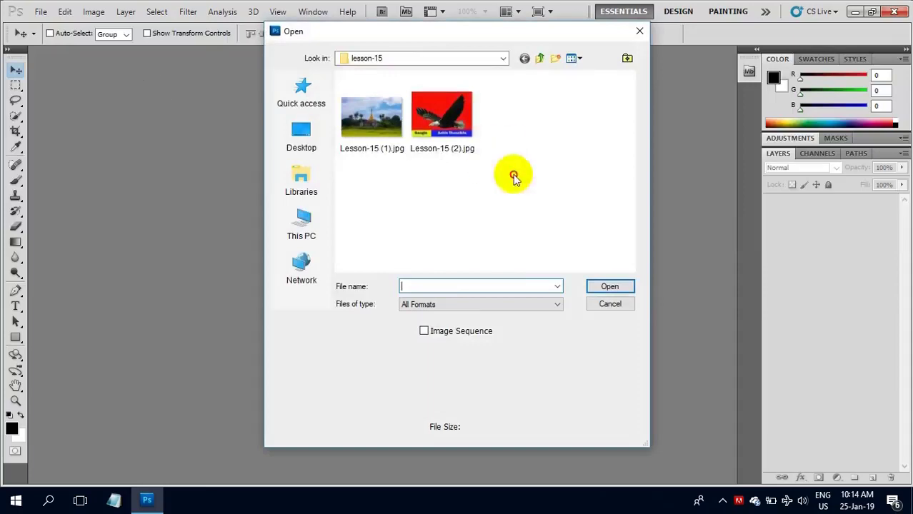
{"action": "left_click_drag", "start_coordinate": [514, 175], "coordinate": [345, 111]}
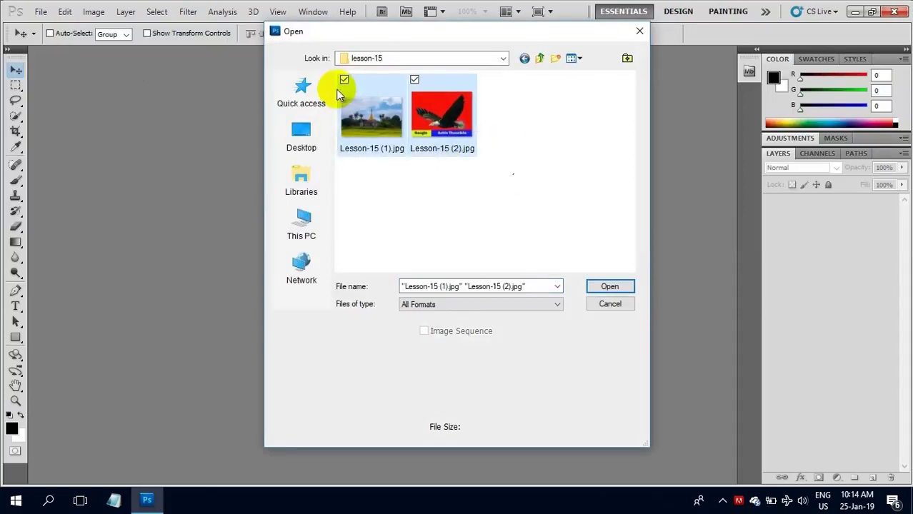
{"action": "left_click", "coordinate": [602, 286]}
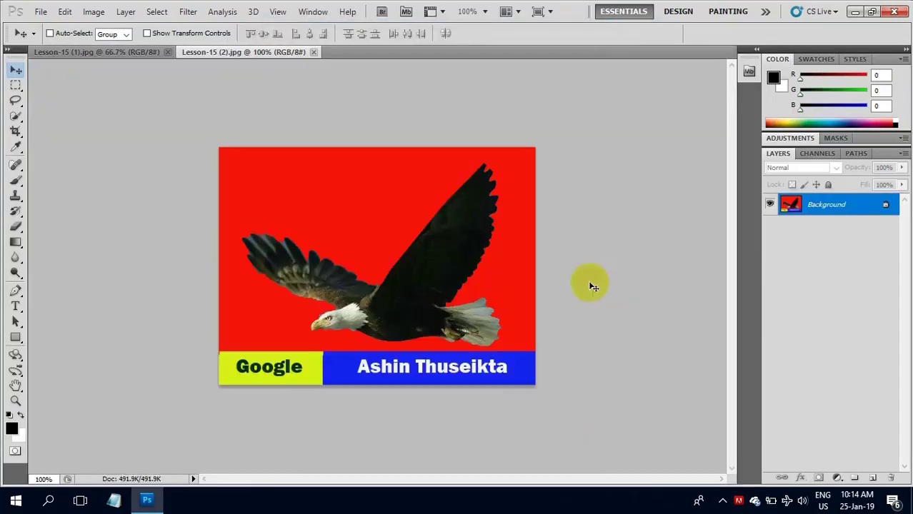
Convert the locked Background into a regular layer in the eagle image and in the pagoda image, keeping the default layer settings
{"action": "double_click", "coordinate": [841, 205]}
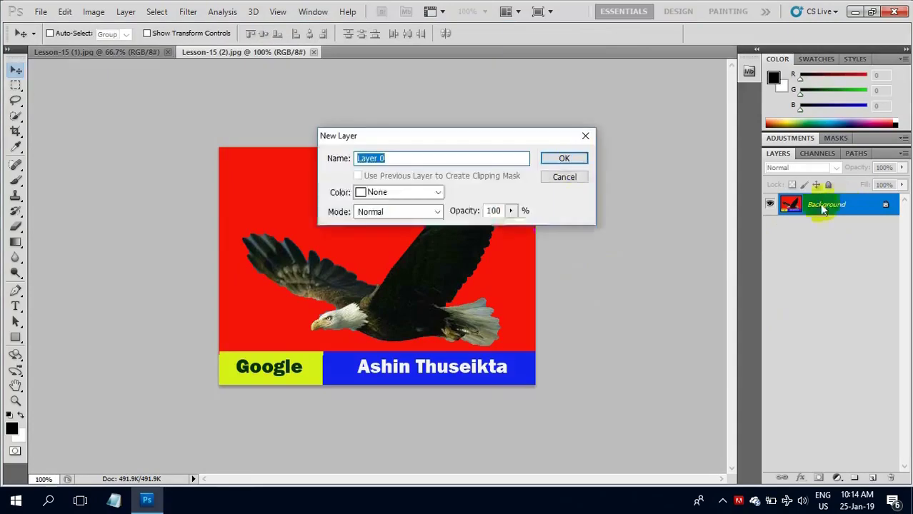
{"action": "left_click", "coordinate": [578, 160]}
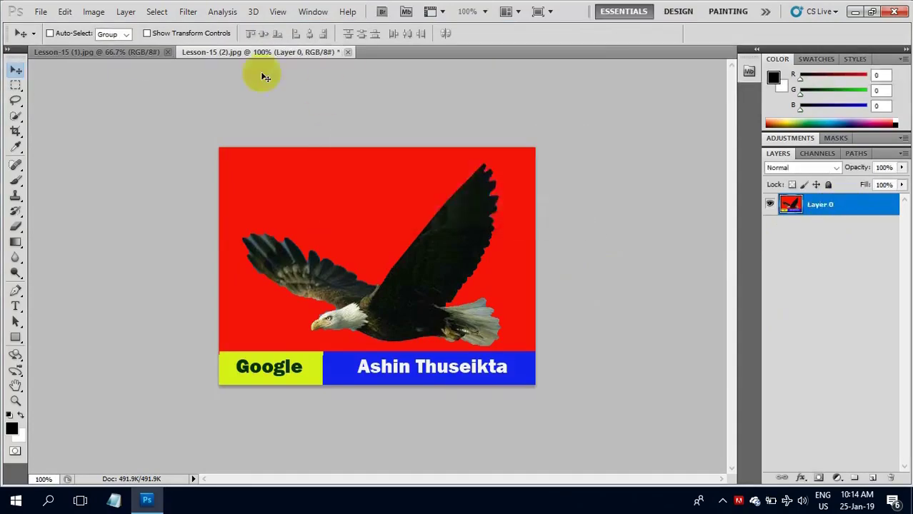
{"action": "left_click", "coordinate": [136, 55]}
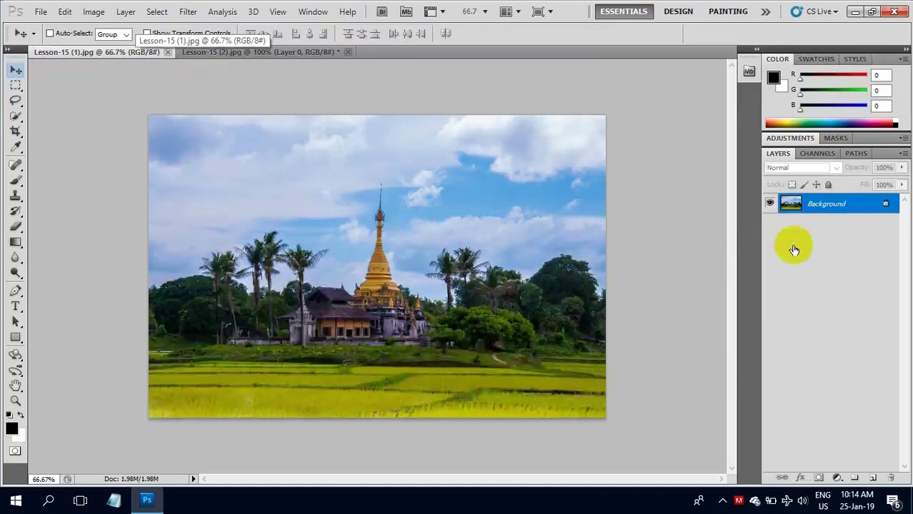
{"action": "double_click", "coordinate": [830, 207]}
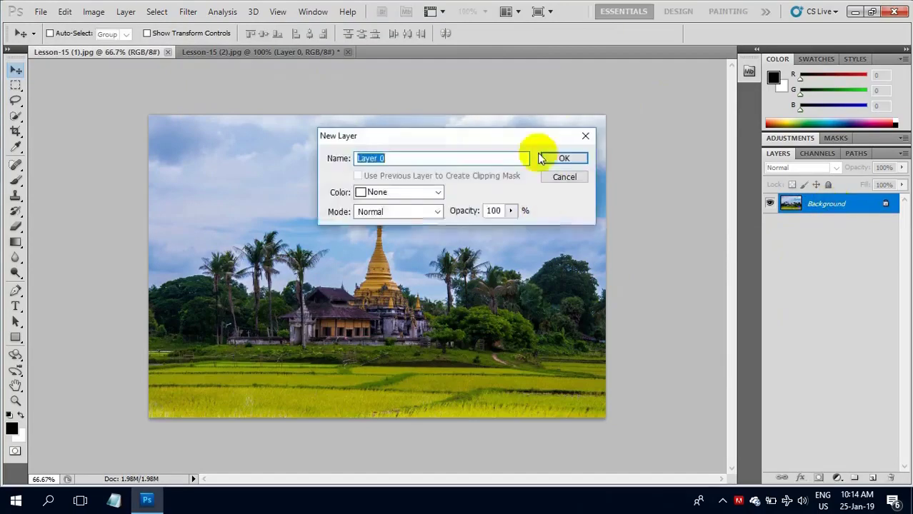
{"action": "left_click", "coordinate": [561, 159]}
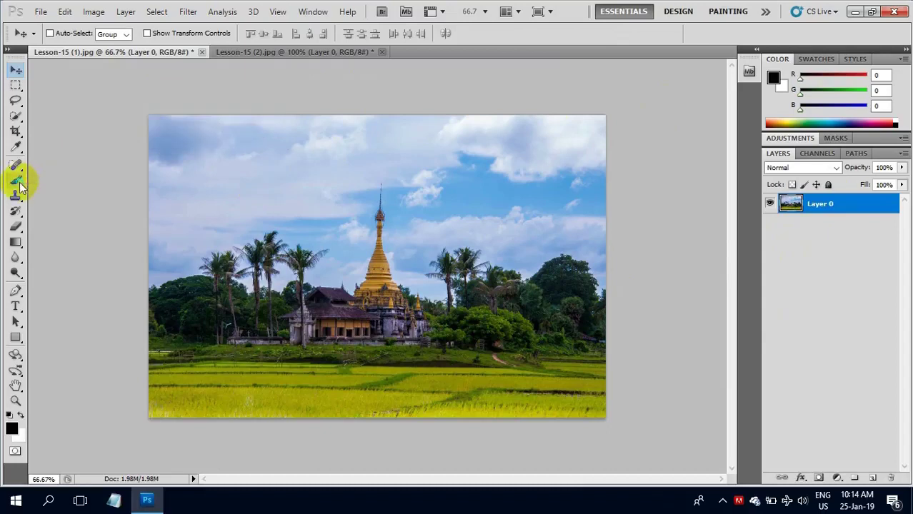
Set the foreground colour to blue 2541cd and paint a thin stroke across the pagoda image's sky with the Brush tool
{"action": "left_click_drag", "start_coordinate": [16, 180], "coordinate": [59, 181]}
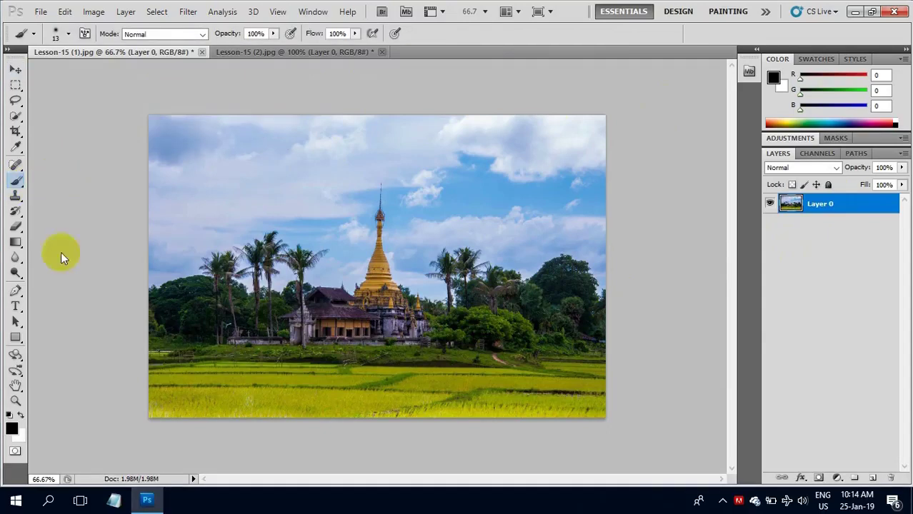
{"action": "left_click", "coordinate": [13, 429]}
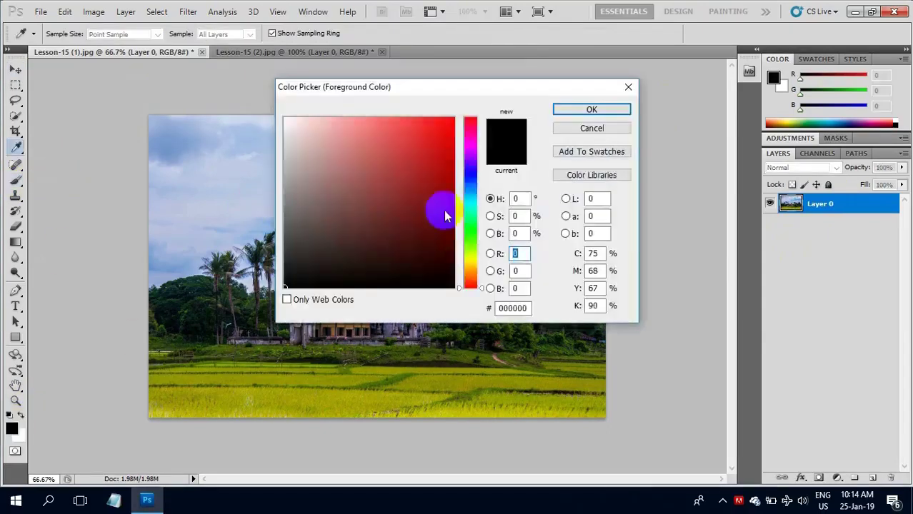
{"action": "left_click", "coordinate": [472, 184]}
{"action": "left_click_drag", "start_coordinate": [440, 152], "coordinate": [424, 153]}
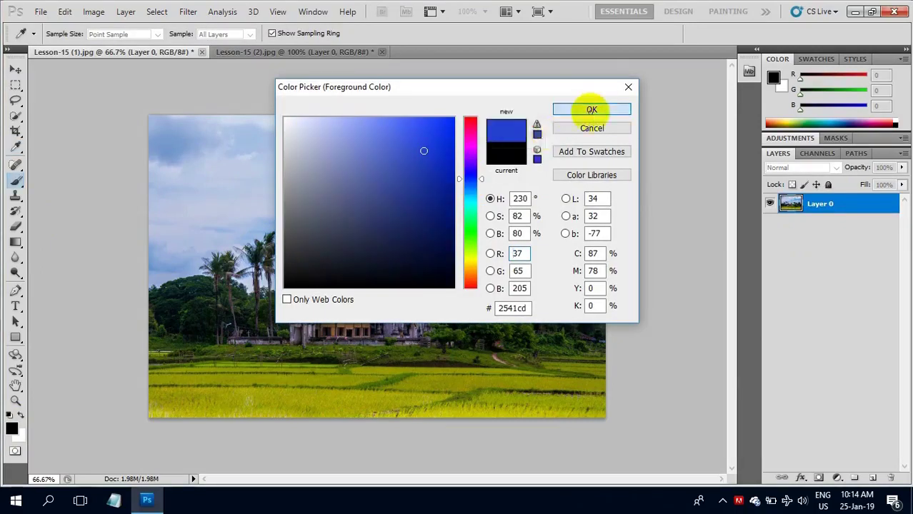
{"action": "left_click", "coordinate": [593, 107]}
{"action": "key", "text": "b"}
{"action": "left_click_drag", "start_coordinate": [315, 164], "coordinate": [461, 148]}
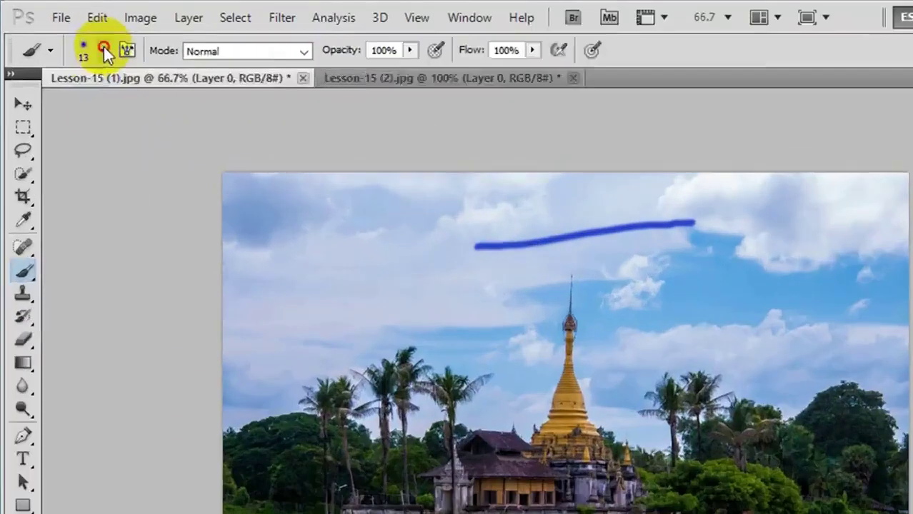
Set the brush size to 49 px and paint several thick blue strokes across the sky on both sides of the pagoda
{"action": "left_click", "coordinate": [67, 33]}
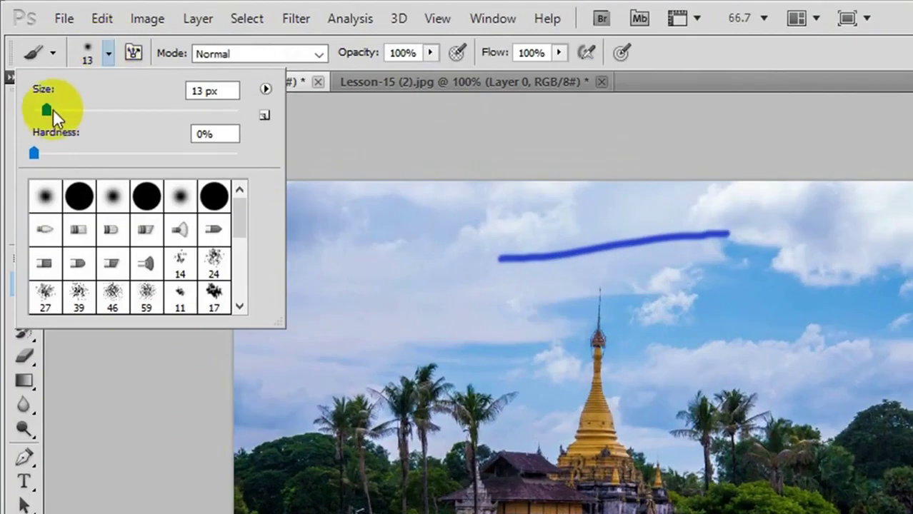
{"action": "left_click_drag", "start_coordinate": [46, 111], "coordinate": [84, 113]}
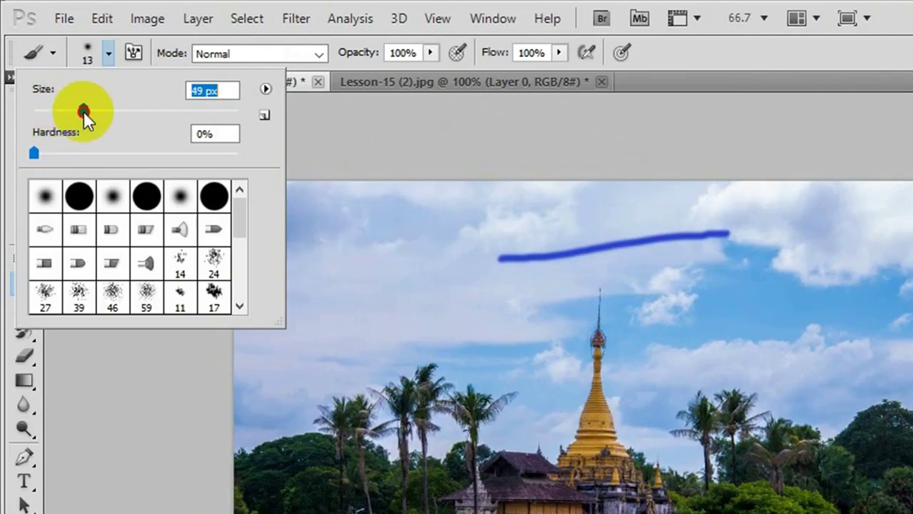
{"action": "left_click", "coordinate": [346, 249]}
{"action": "left_click_drag", "start_coordinate": [327, 268], "coordinate": [479, 256]}
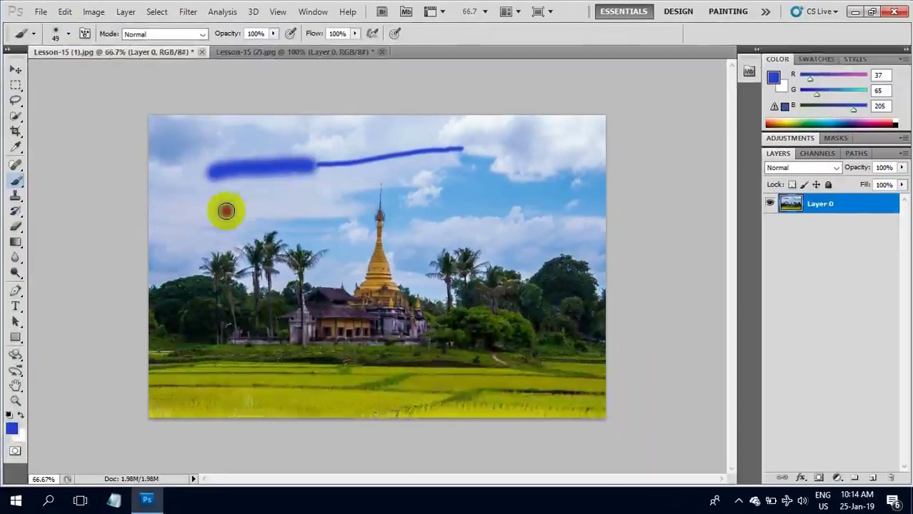
{"action": "left_click_drag", "start_coordinate": [350, 329], "coordinate": [542, 289]}
{"action": "left_click_drag", "start_coordinate": [420, 174], "coordinate": [648, 186]}
{"action": "left_click_drag", "start_coordinate": [565, 213], "coordinate": [427, 208]}
{"action": "left_click_drag", "start_coordinate": [345, 140], "coordinate": [205, 140]}
{"action": "left_click_drag", "start_coordinate": [164, 232], "coordinate": [195, 230]}
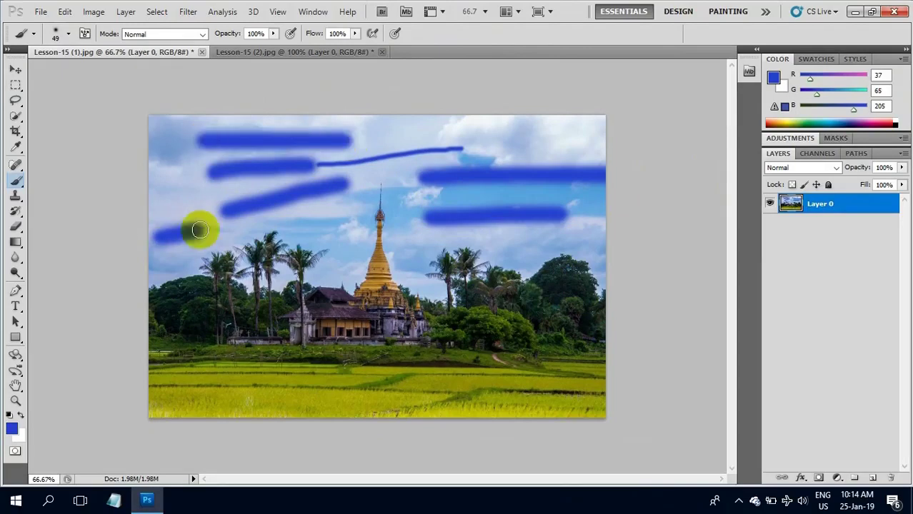
{"action": "left_click_drag", "start_coordinate": [297, 218], "coordinate": [330, 214]}
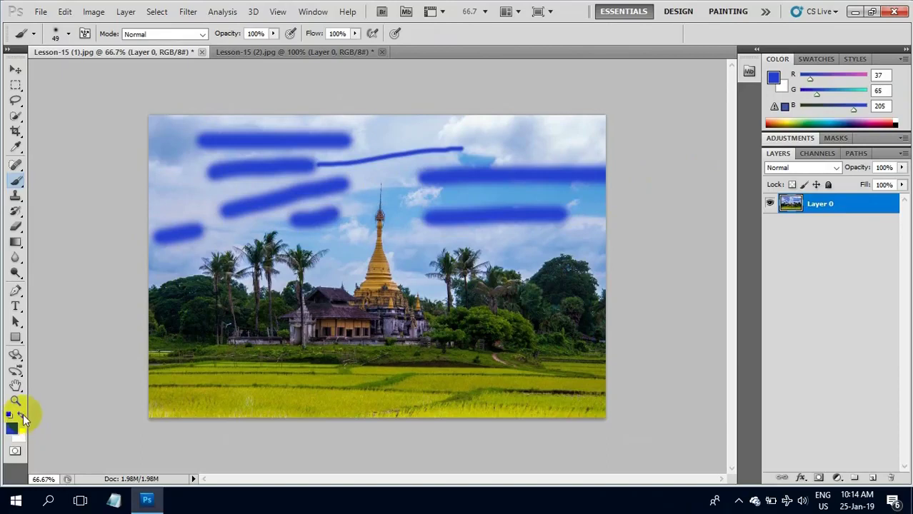
Swap the foreground and background colours and paint several white strokes over the sky and the blue strokes
{"action": "left_click", "coordinate": [20, 415]}
{"action": "mouse_move", "coordinate": [369, 126]}
{"action": "left_mouse_down"}
{"action": "mouse_move", "coordinate": [354, 138]}
{"action": "mouse_move", "coordinate": [483, 132]}
{"action": "left_mouse_up"}
{"action": "left_click_drag", "start_coordinate": [339, 197], "coordinate": [473, 184]}
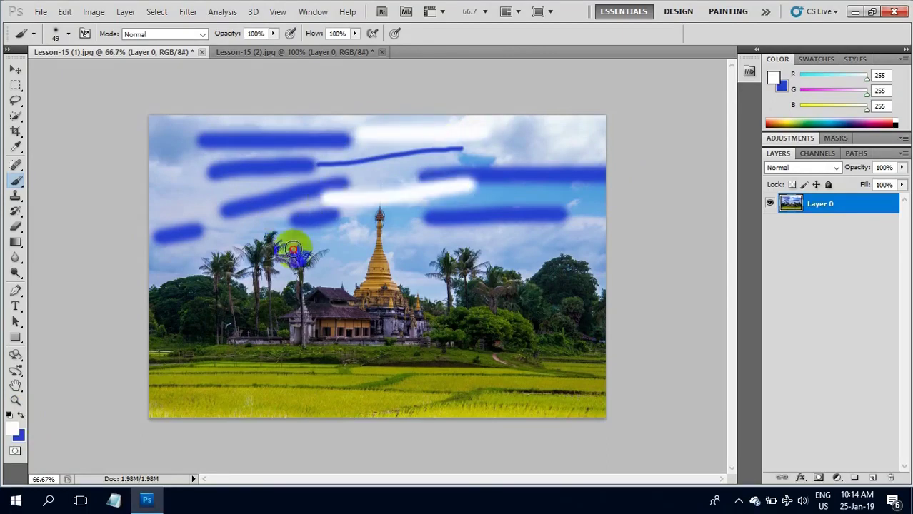
{"action": "left_click_drag", "start_coordinate": [295, 245], "coordinate": [429, 236]}
{"action": "left_click_drag", "start_coordinate": [190, 214], "coordinate": [273, 194]}
{"action": "mouse_move", "coordinate": [181, 185]}
{"action": "left_mouse_down"}
{"action": "mouse_move", "coordinate": [187, 167]}
{"action": "mouse_move", "coordinate": [171, 153]}
{"action": "mouse_move", "coordinate": [223, 143]}
{"action": "left_mouse_up"}
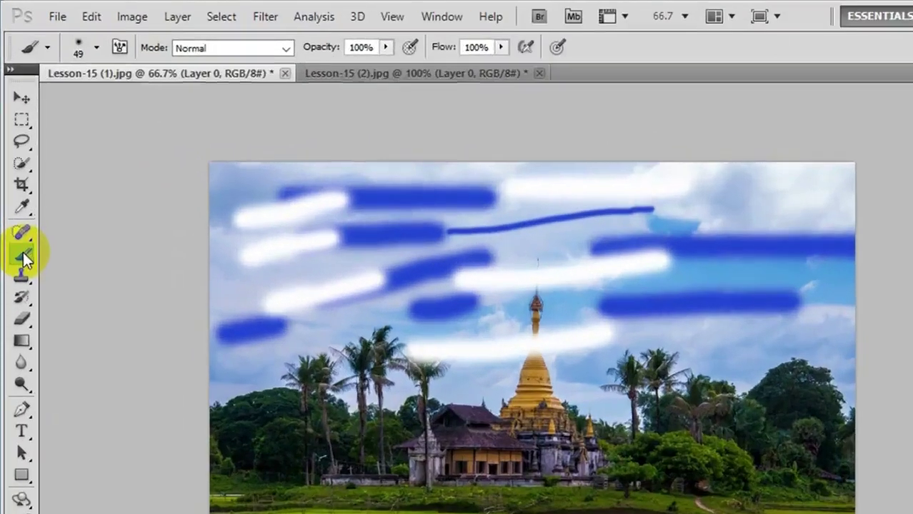
Switch to the Mixer Brush tool and look through its available brush tip presets
{"action": "right_click", "coordinate": [29, 257]}
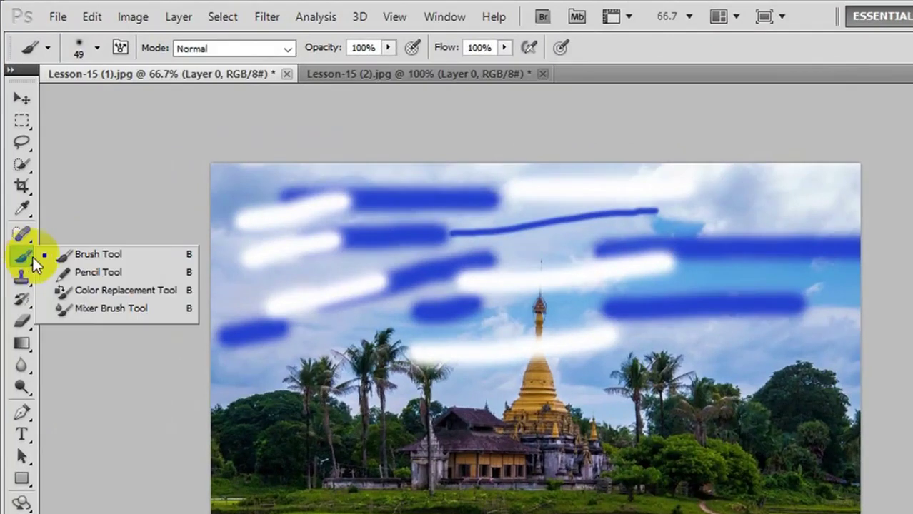
{"action": "left_click", "coordinate": [82, 308]}
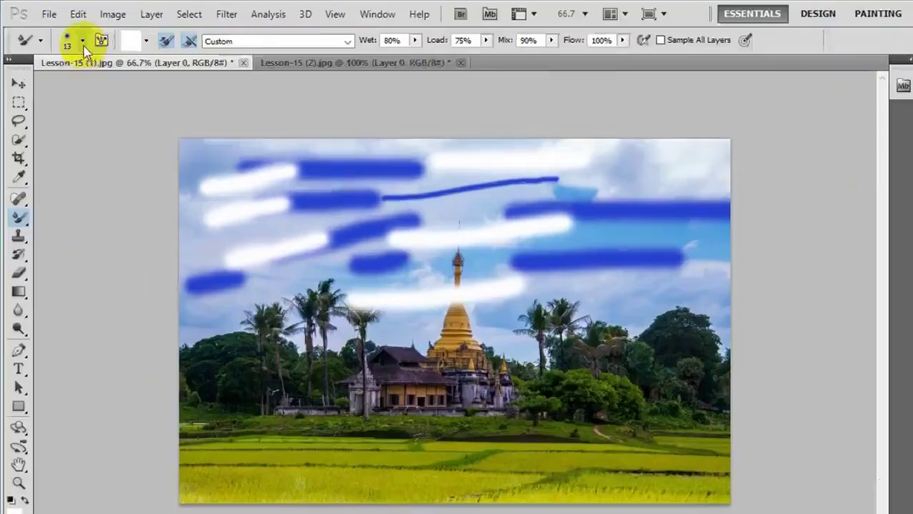
{"action": "left_click", "coordinate": [67, 34]}
{"action": "left_click", "coordinate": [49, 133]}
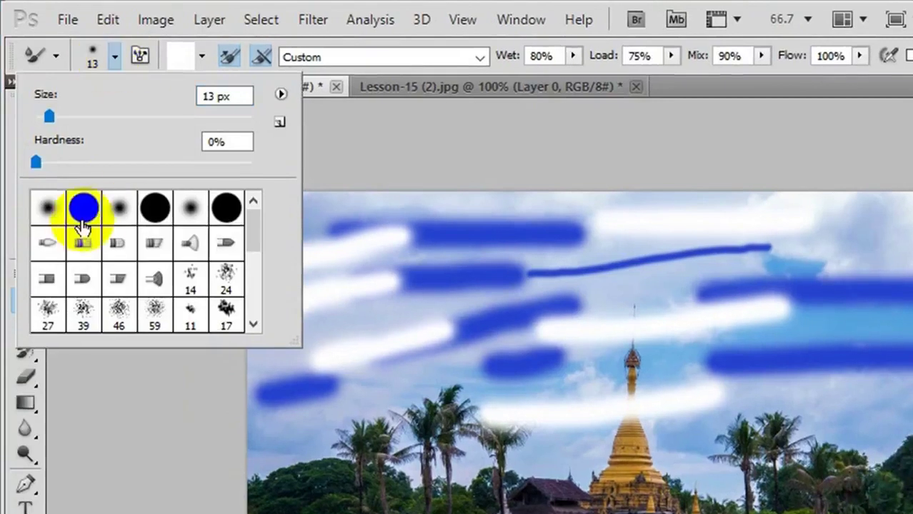
{"action": "left_click", "coordinate": [191, 209]}
{"action": "mouse_move", "coordinate": [252, 233]}
{"action": "left_mouse_down"}
{"action": "mouse_move", "coordinate": [254, 260]}
{"action": "mouse_move", "coordinate": [271, 214]}
{"action": "left_mouse_up"}
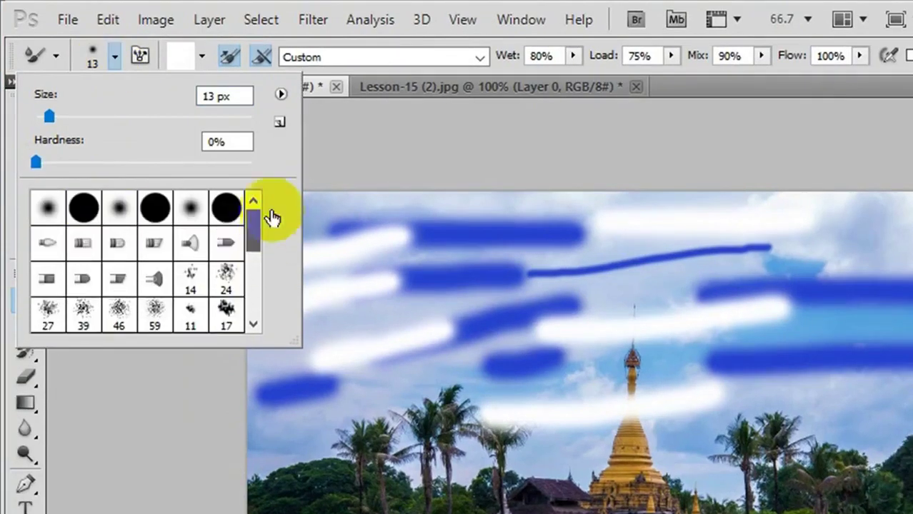
{"action": "left_click", "coordinate": [153, 218]}
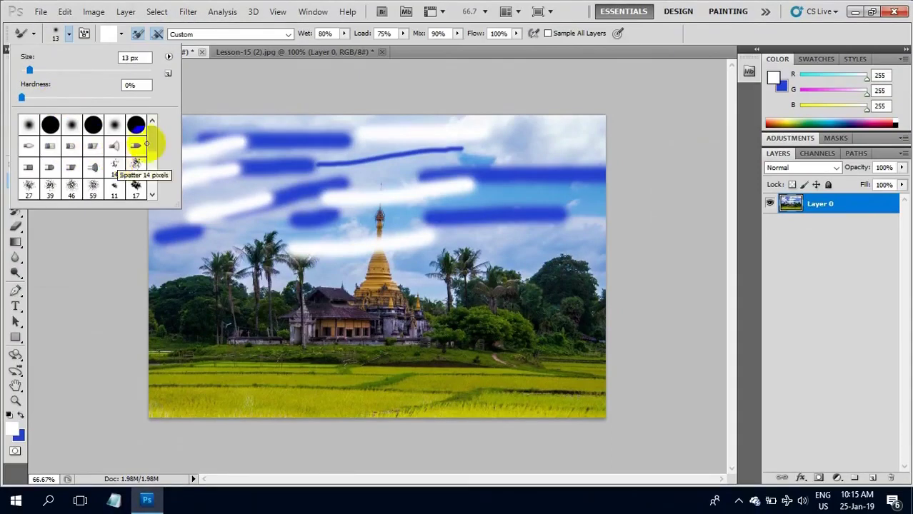
{"action": "left_click", "coordinate": [240, 80]}
Show the brush tip shape settings and choose the 25 px Round Fan bristle tip
{"action": "left_click", "coordinate": [312, 13]}
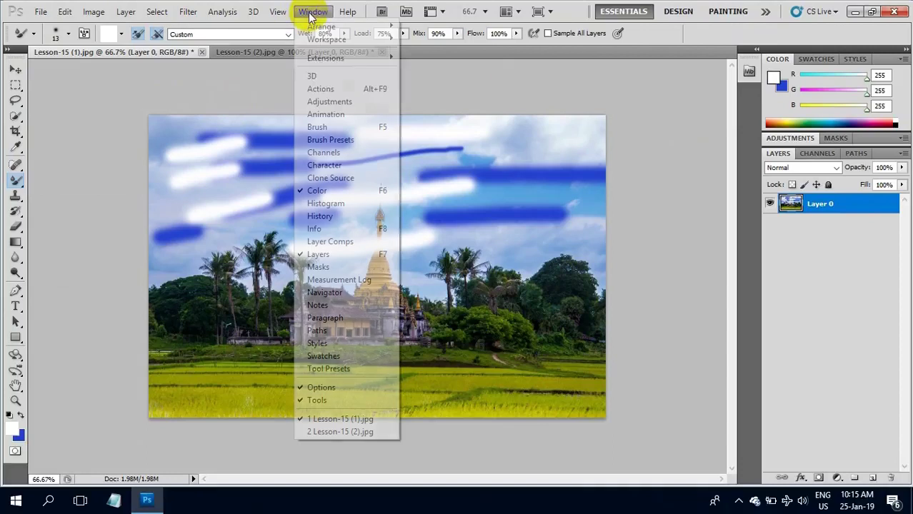
{"action": "left_click", "coordinate": [314, 127]}
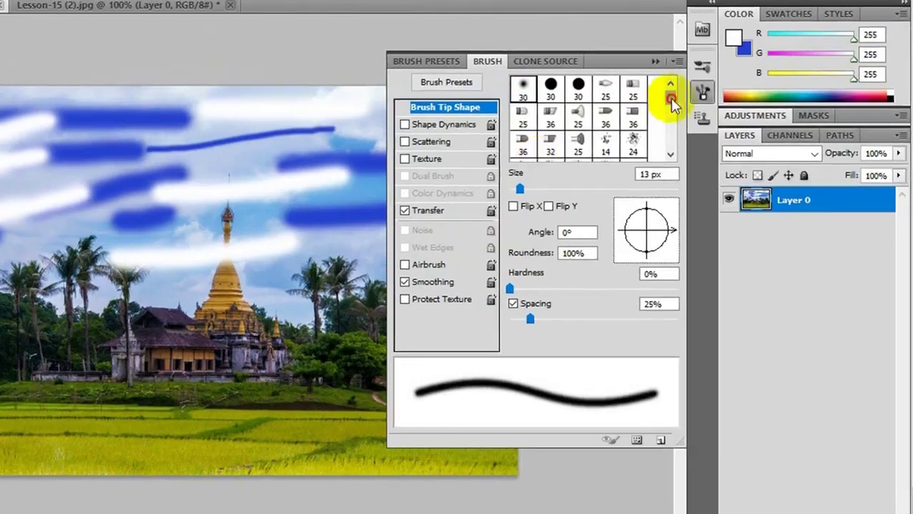
{"action": "mouse_move", "coordinate": [669, 109]}
{"action": "left_mouse_down"}
{"action": "mouse_move", "coordinate": [672, 125]}
{"action": "mouse_move", "coordinate": [671, 107]}
{"action": "left_mouse_up"}
{"action": "left_click", "coordinate": [576, 91]}
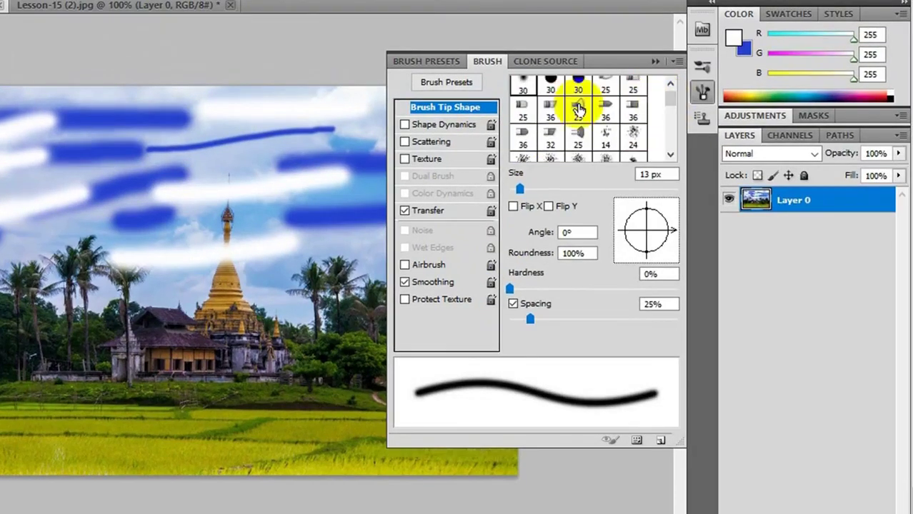
{"action": "left_click", "coordinate": [579, 109]}
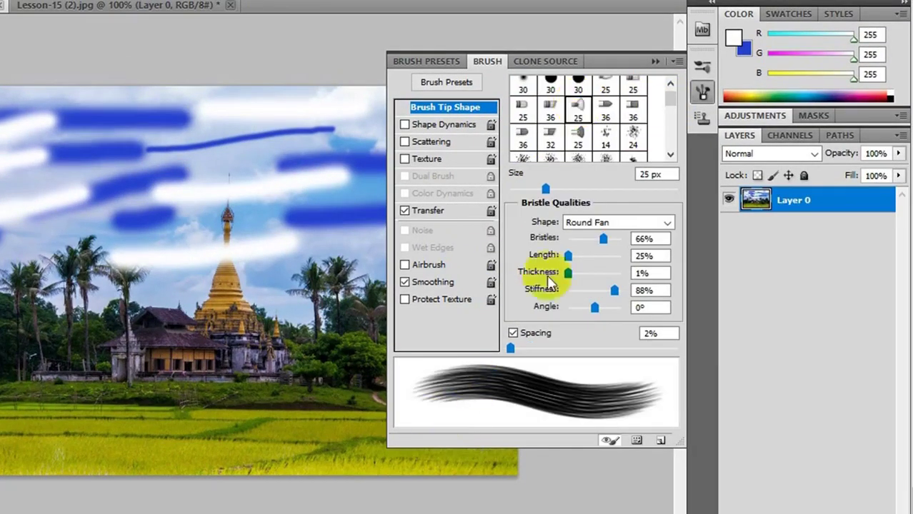
Set the fan brush's bristles to 54%, length to 117%, thickness to 17% and angle to -35°
{"action": "mouse_move", "coordinate": [602, 241]}
{"action": "left_mouse_down"}
{"action": "mouse_move", "coordinate": [588, 239]}
{"action": "mouse_move", "coordinate": [597, 239]}
{"action": "mouse_move", "coordinate": [580, 257]}
{"action": "left_mouse_up"}
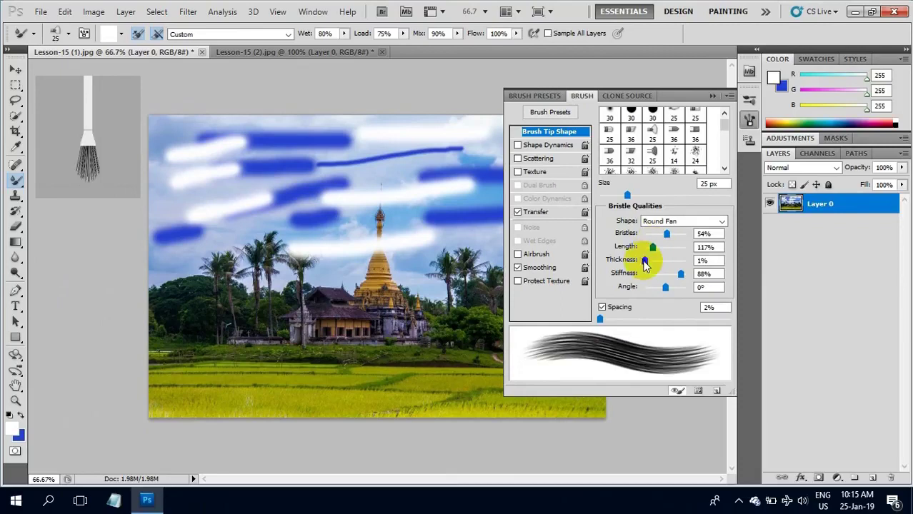
{"action": "mouse_move", "coordinate": [644, 261]}
{"action": "left_mouse_down"}
{"action": "mouse_move", "coordinate": [655, 258]}
{"action": "mouse_move", "coordinate": [645, 270]}
{"action": "left_mouse_up"}
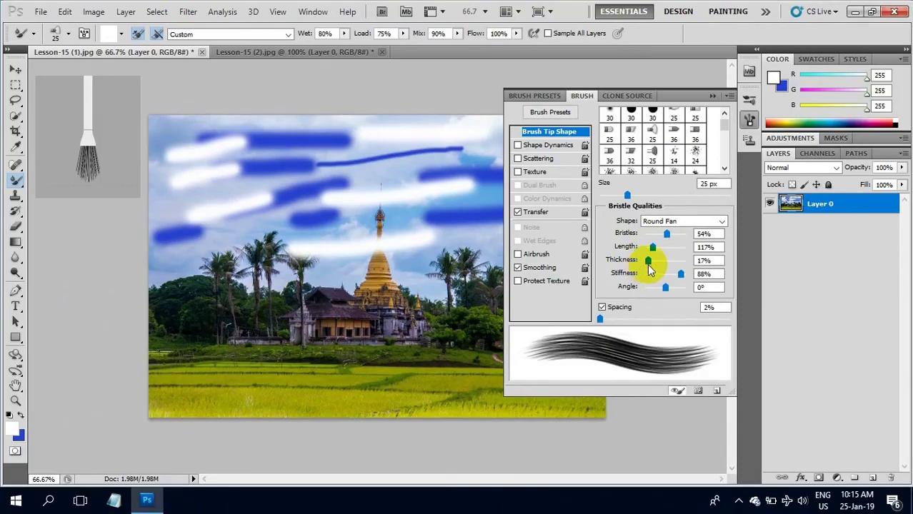
{"action": "left_click_drag", "start_coordinate": [664, 289], "coordinate": [662, 290]}
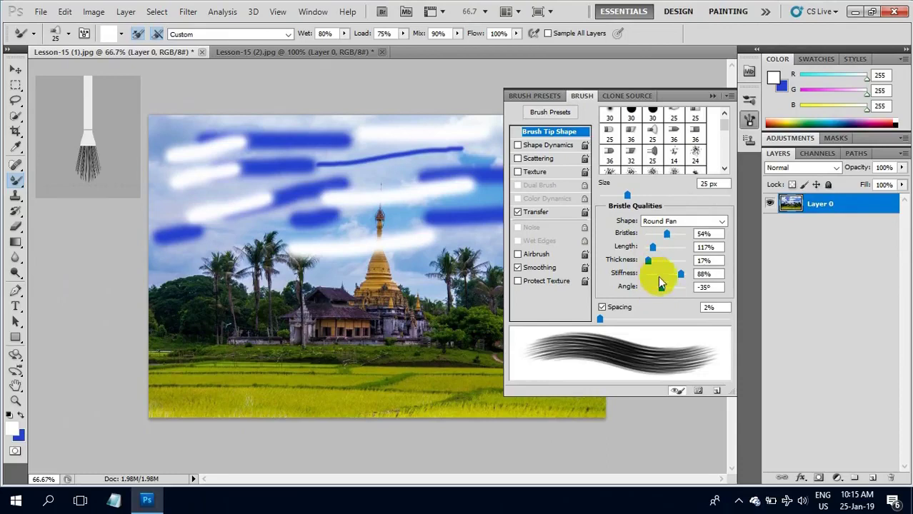
Save the customised fan tip as a new brush preset named 999, capturing the brush size
{"action": "left_click", "coordinate": [729, 95]}
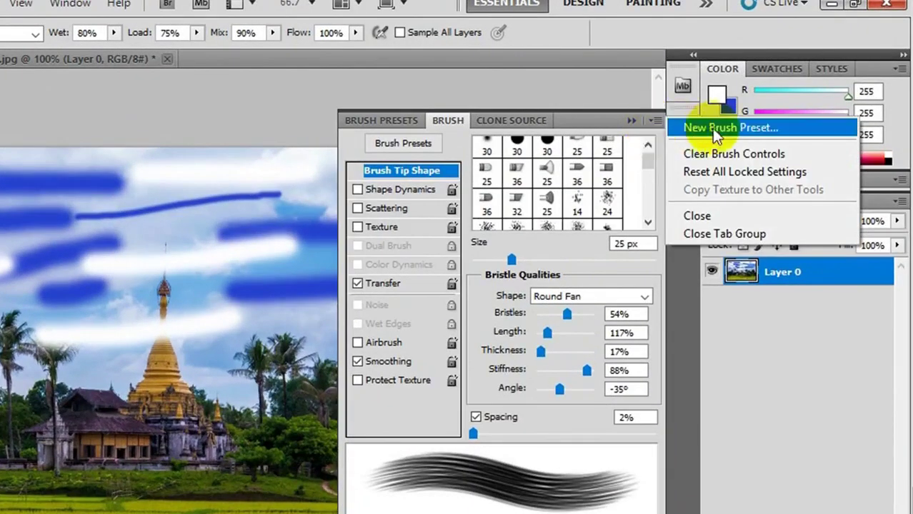
{"action": "left_click", "coordinate": [711, 128]}
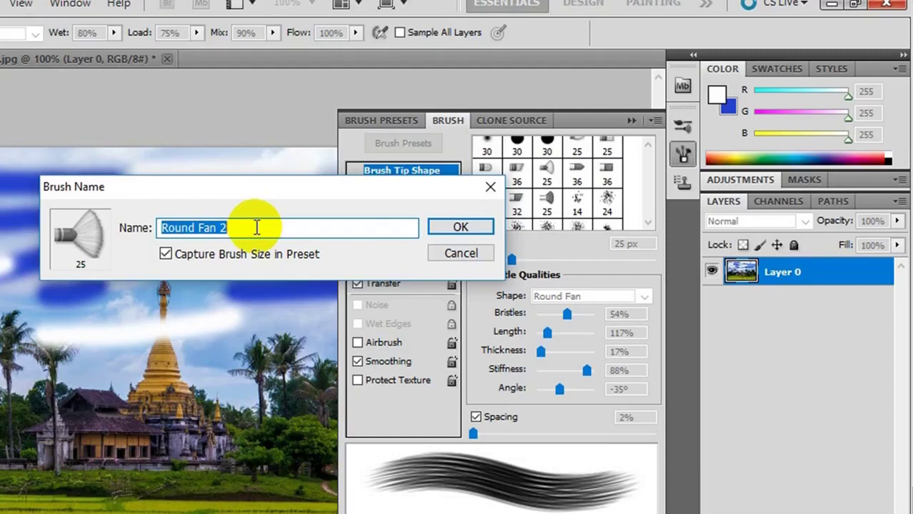
{"action": "type", "text": "999"}
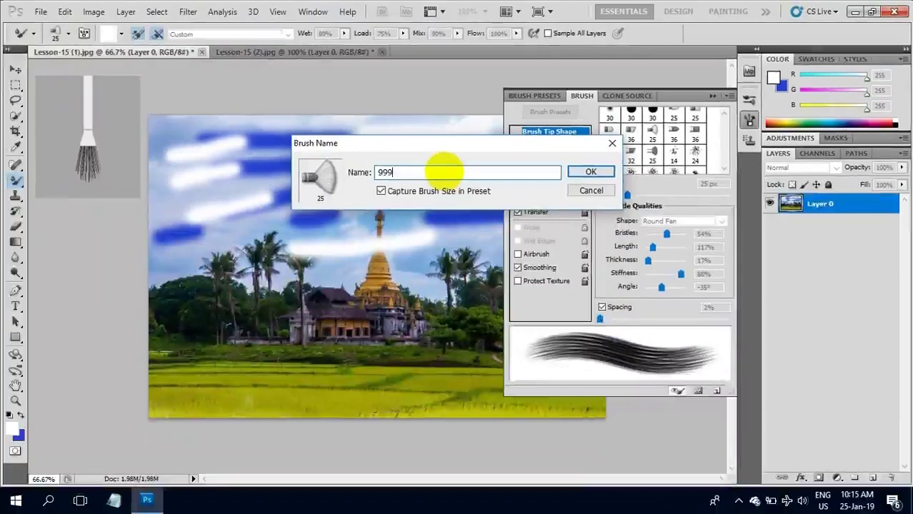
{"action": "left_click", "coordinate": [586, 172]}
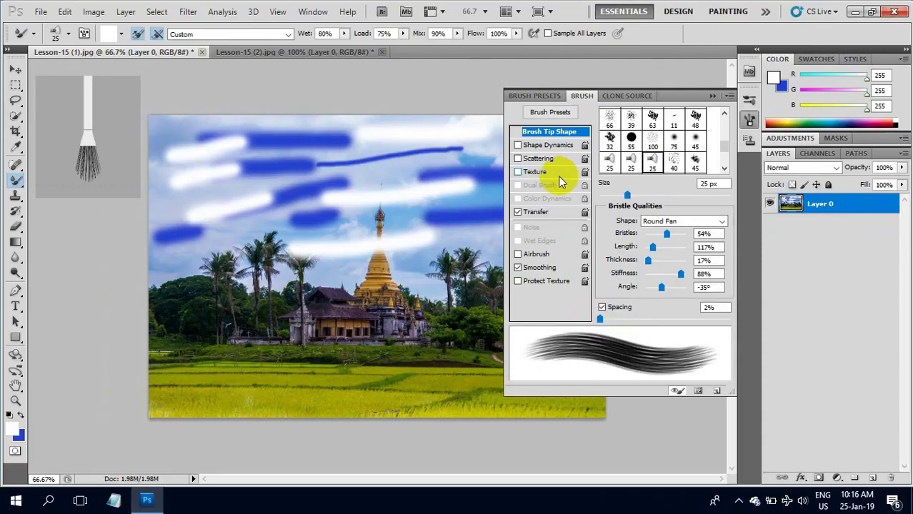
Show the brush presets as a Large List and go to the end of the list
{"action": "left_click", "coordinate": [544, 96]}
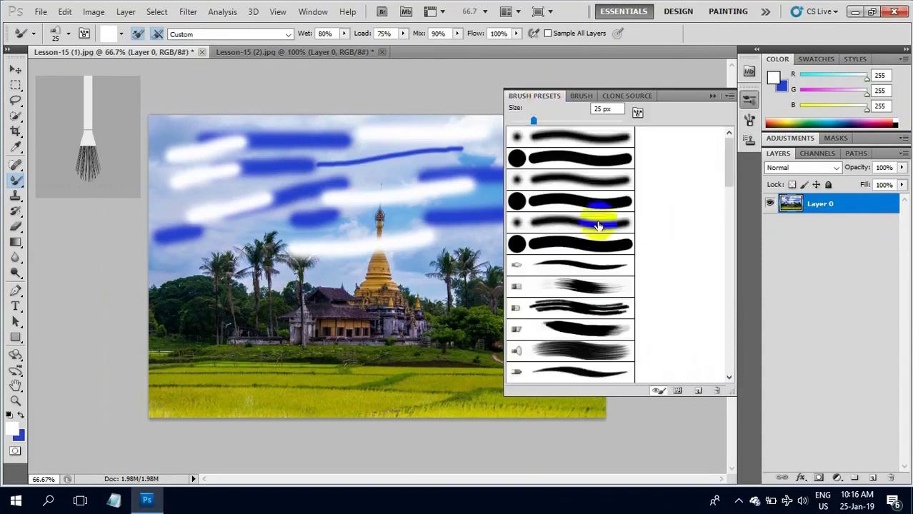
{"action": "mouse_move", "coordinate": [728, 176]}
{"action": "left_mouse_down"}
{"action": "mouse_move", "coordinate": [723, 316]}
{"action": "mouse_move", "coordinate": [717, 206]}
{"action": "left_mouse_up"}
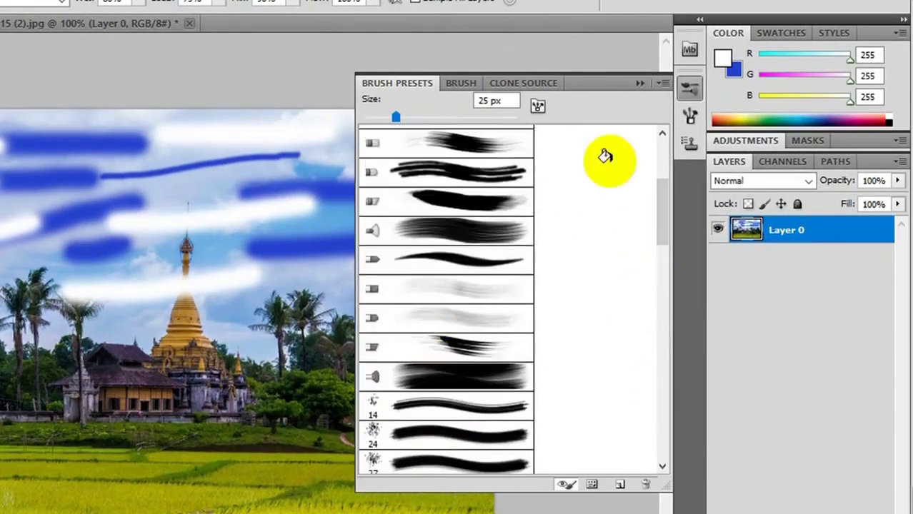
{"action": "left_click", "coordinate": [662, 85]}
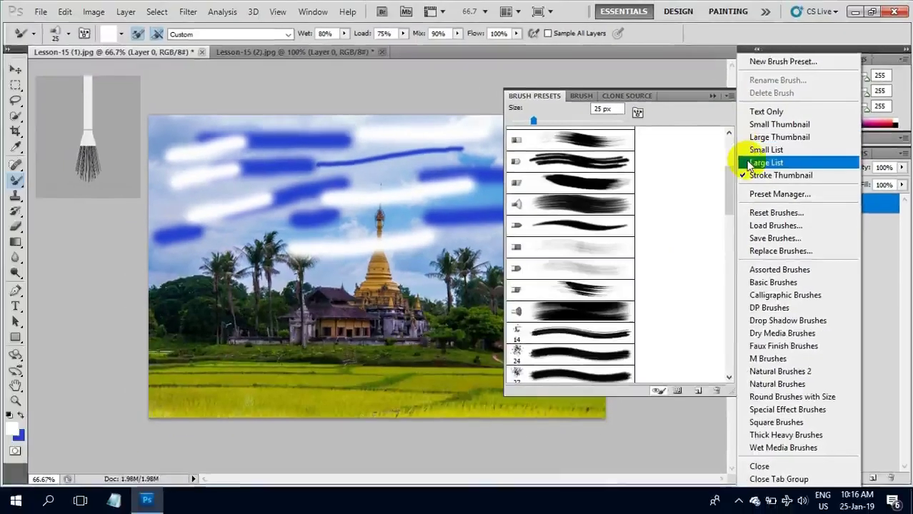
{"action": "left_click", "coordinate": [749, 164]}
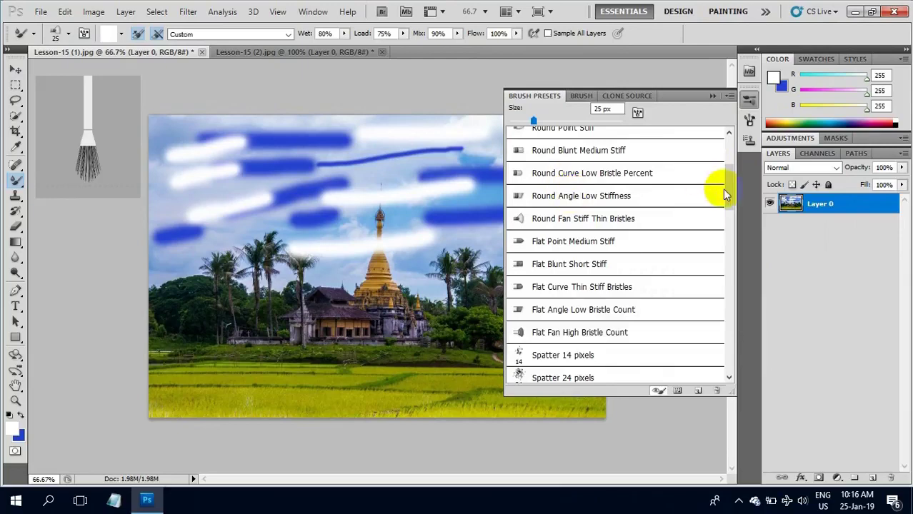
{"action": "left_click_drag", "start_coordinate": [728, 193], "coordinate": [727, 380]}
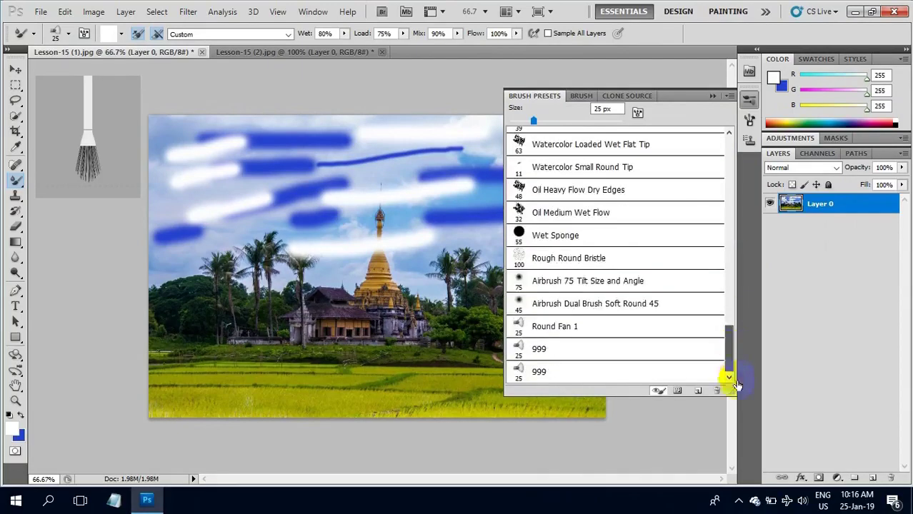
Delete the upper of the two brush presets named 999
{"action": "left_click", "coordinate": [544, 350]}
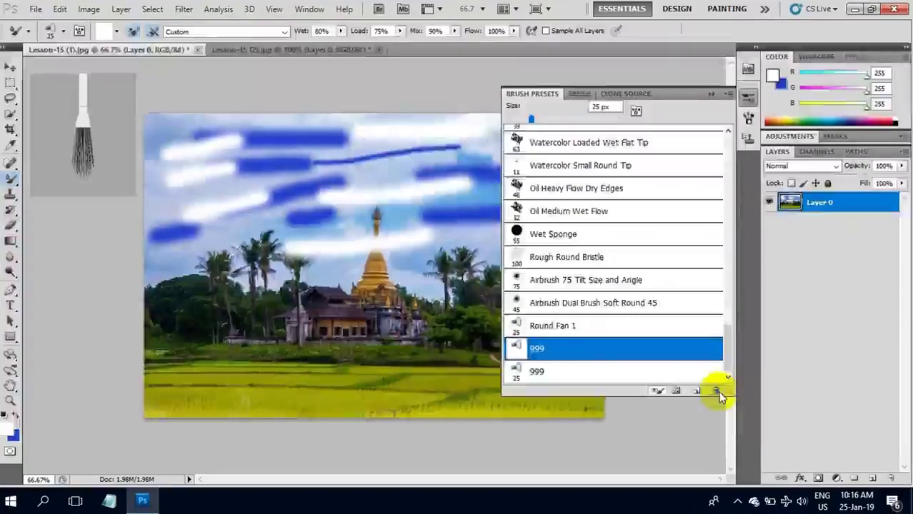
{"action": "left_click", "coordinate": [716, 391]}
{"action": "left_click", "coordinate": [402, 196]}
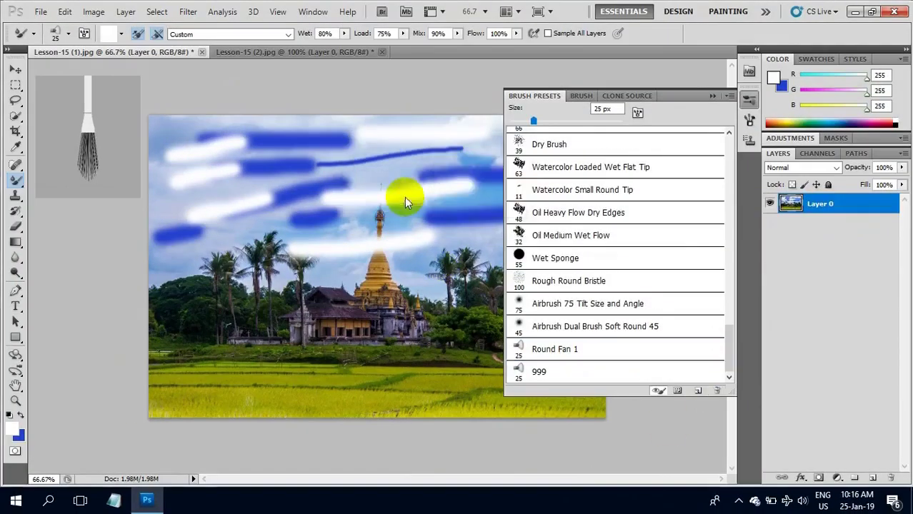
Select the remaining 999 brush preset and close the whole brush panel group
{"action": "left_click", "coordinate": [543, 375]}
{"action": "left_click", "coordinate": [730, 96]}
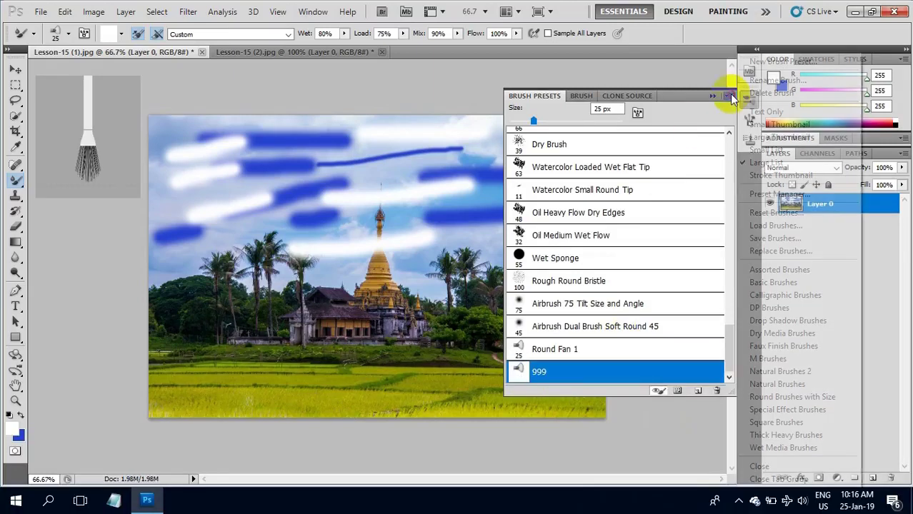
{"action": "left_click", "coordinate": [730, 96]}
{"action": "left_click", "coordinate": [729, 96]}
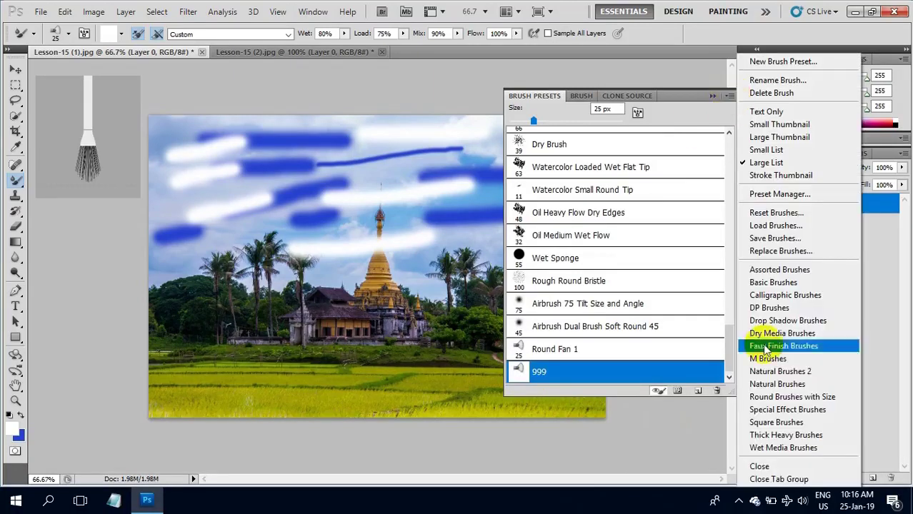
{"action": "left_click", "coordinate": [772, 480]}
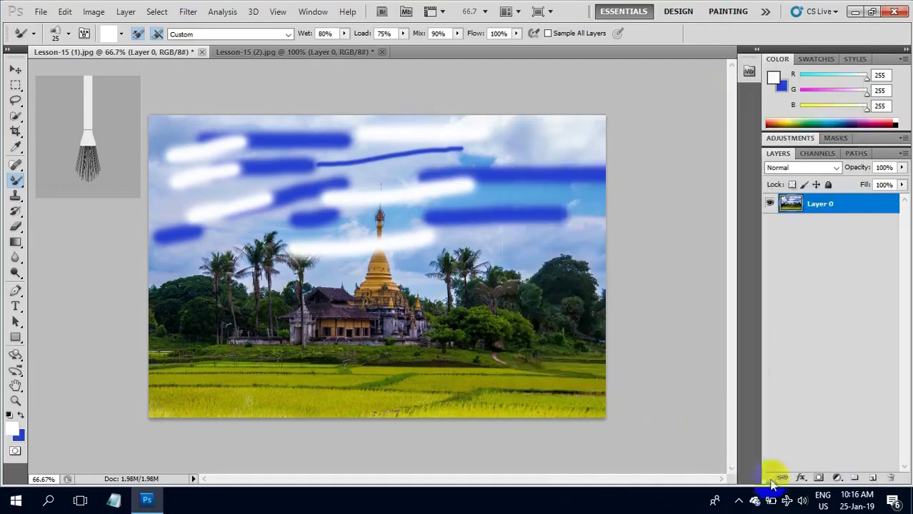
Swap the foreground and background colours, set the Mixer Brush to Dry and paint several blue bristle strokes across the sky
{"action": "left_click", "coordinate": [22, 416]}
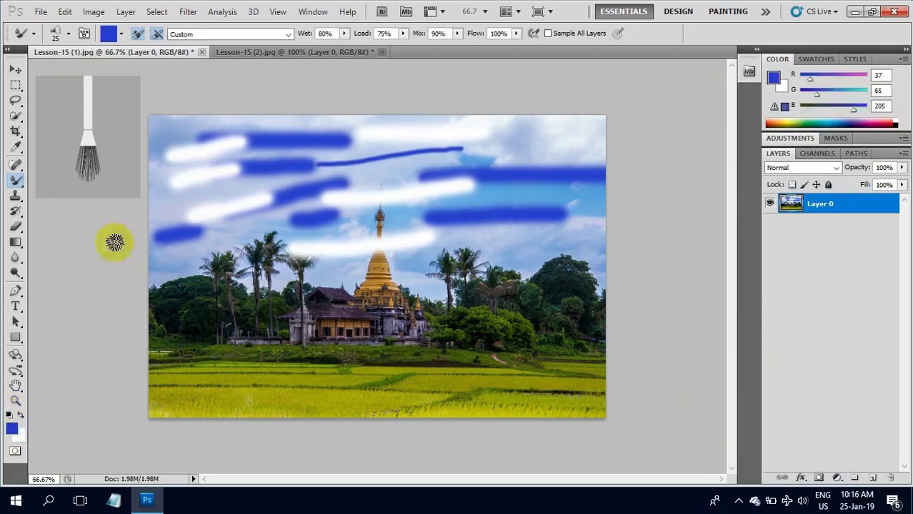
{"action": "left_click", "coordinate": [289, 33]}
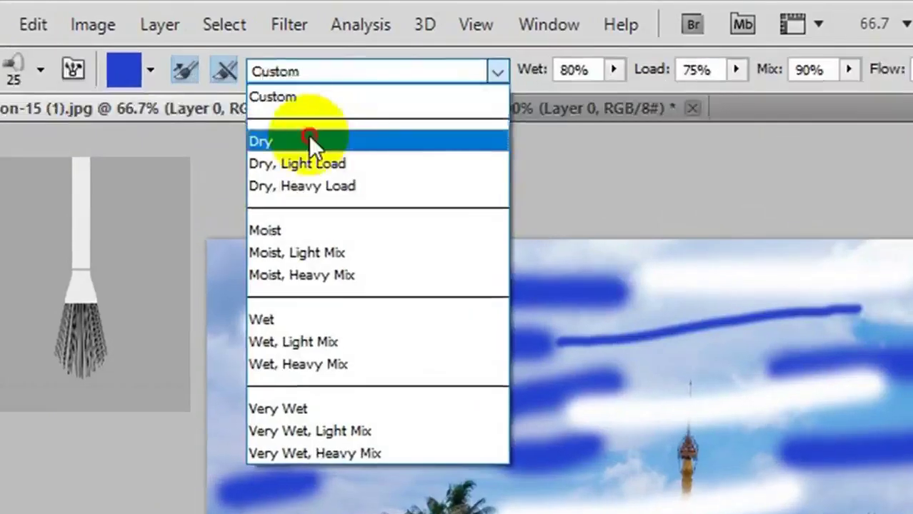
{"action": "left_click", "coordinate": [199, 69]}
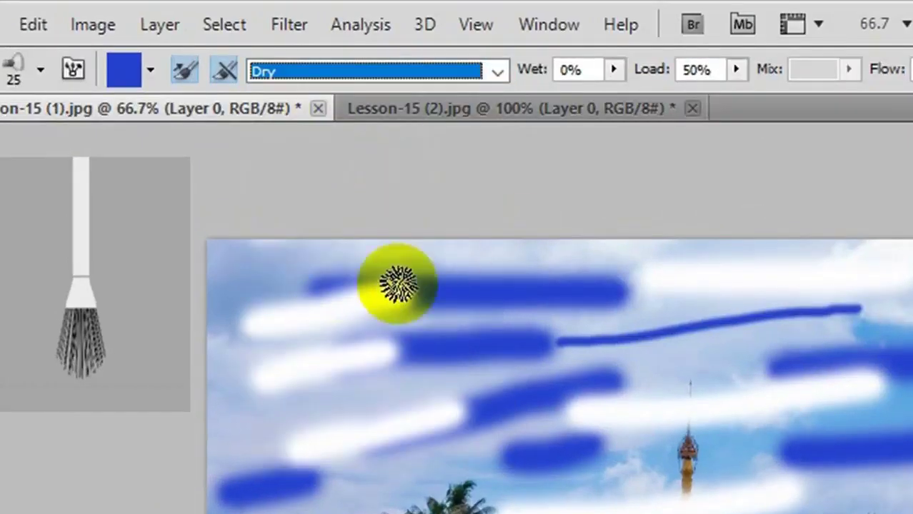
{"action": "left_click_drag", "start_coordinate": [337, 279], "coordinate": [411, 282]}
{"action": "mouse_move", "coordinate": [448, 337]}
{"action": "left_mouse_down"}
{"action": "mouse_move", "coordinate": [306, 372]}
{"action": "mouse_move", "coordinate": [571, 327]}
{"action": "left_mouse_up"}
{"action": "left_click_drag", "start_coordinate": [379, 127], "coordinate": [539, 126]}
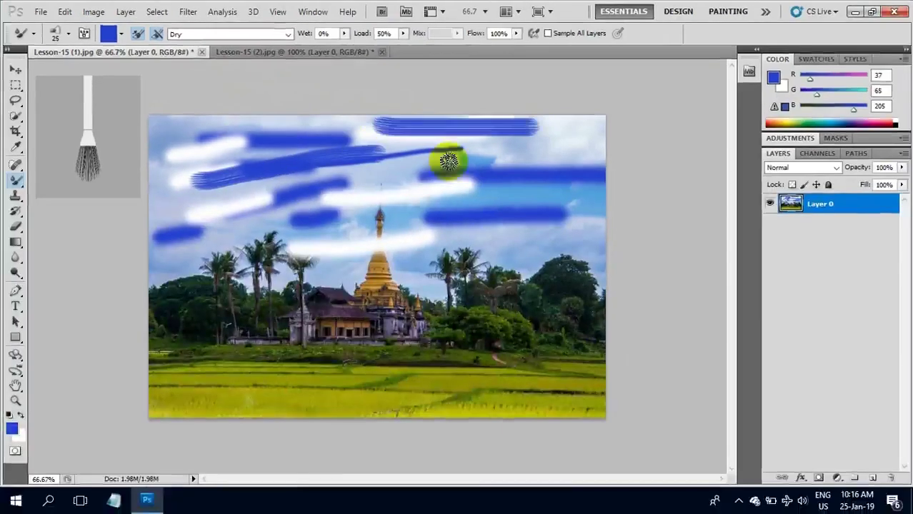
{"action": "left_click_drag", "start_coordinate": [471, 166], "coordinate": [548, 152]}
{"action": "left_click_drag", "start_coordinate": [465, 196], "coordinate": [555, 176]}
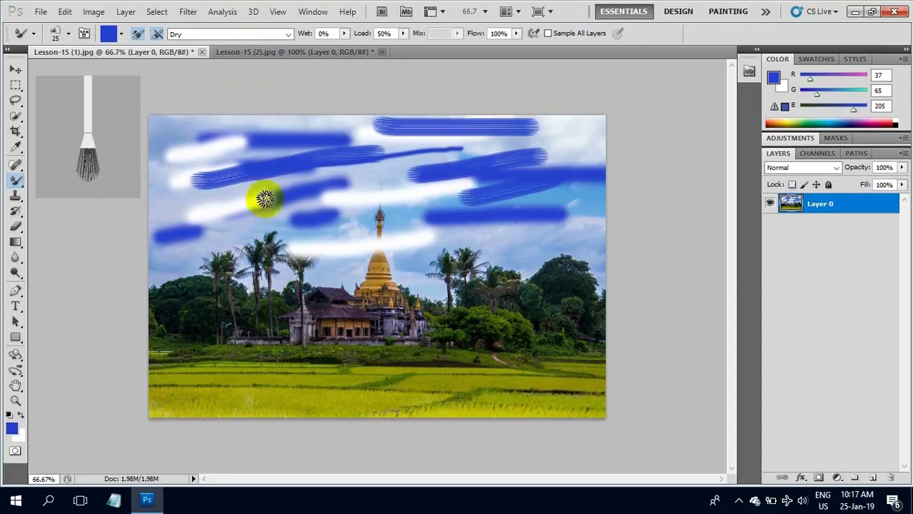
{"action": "mouse_move", "coordinate": [186, 197]}
{"action": "left_mouse_down"}
{"action": "mouse_move", "coordinate": [178, 165]}
{"action": "mouse_move", "coordinate": [178, 133]}
{"action": "left_mouse_up"}
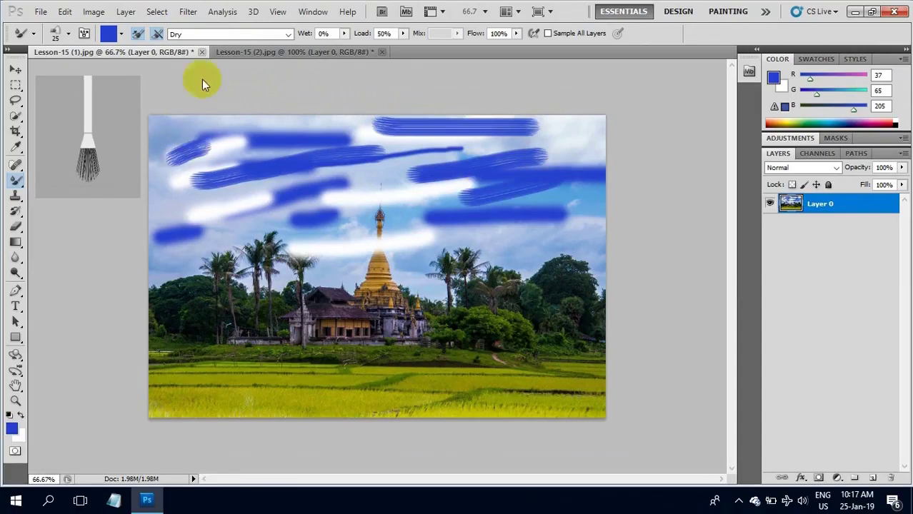
Set the Mixer Brush to Wet and paint crossing strokes over the blue and white paint above the palm trees
{"action": "left_click", "coordinate": [281, 36]}
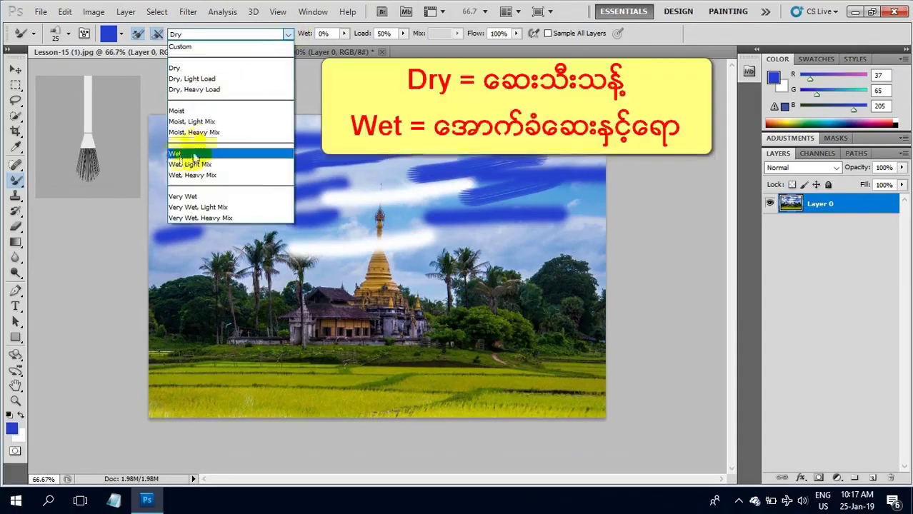
{"action": "left_click", "coordinate": [190, 154]}
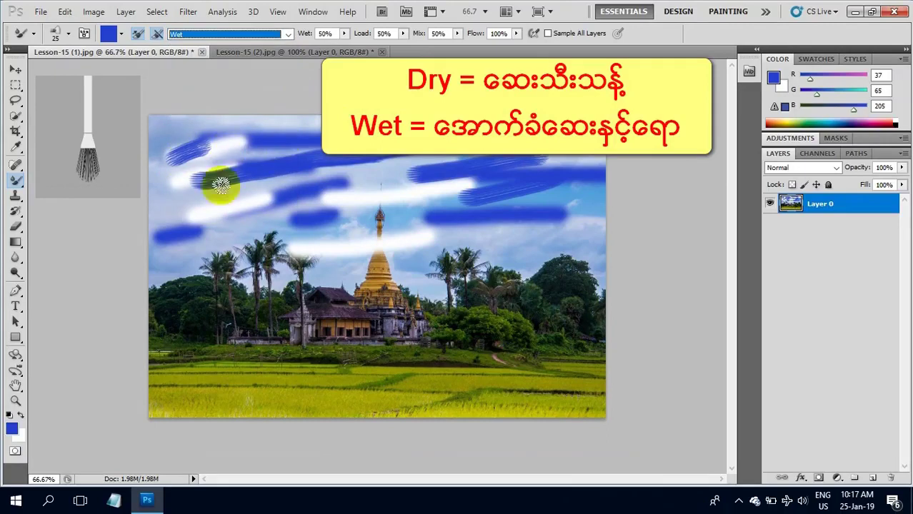
{"action": "mouse_move", "coordinate": [261, 166]}
{"action": "left_mouse_down"}
{"action": "mouse_move", "coordinate": [305, 134]}
{"action": "mouse_move", "coordinate": [314, 145]}
{"action": "mouse_move", "coordinate": [263, 203]}
{"action": "mouse_move", "coordinate": [229, 202]}
{"action": "mouse_move", "coordinate": [248, 188]}
{"action": "mouse_move", "coordinate": [253, 194]}
{"action": "mouse_move", "coordinate": [217, 235]}
{"action": "mouse_move", "coordinate": [365, 171]}
{"action": "mouse_move", "coordinate": [326, 173]}
{"action": "mouse_move", "coordinate": [390, 154]}
{"action": "mouse_move", "coordinate": [356, 157]}
{"action": "left_mouse_up"}
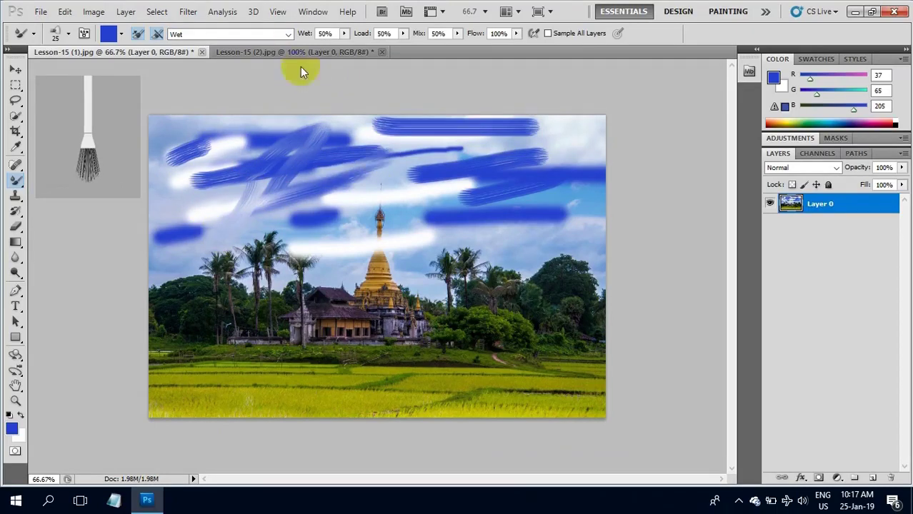
{"action": "left_click", "coordinate": [288, 35]}
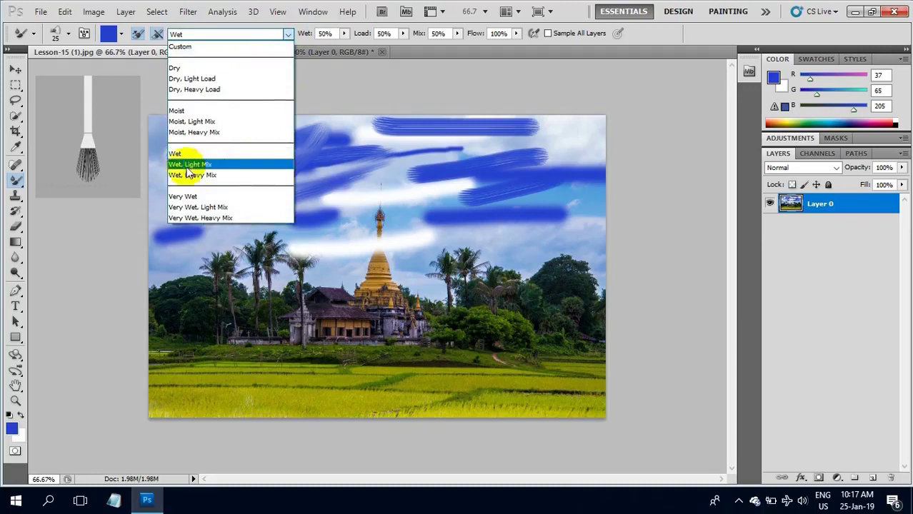
{"action": "left_click", "coordinate": [205, 180]}
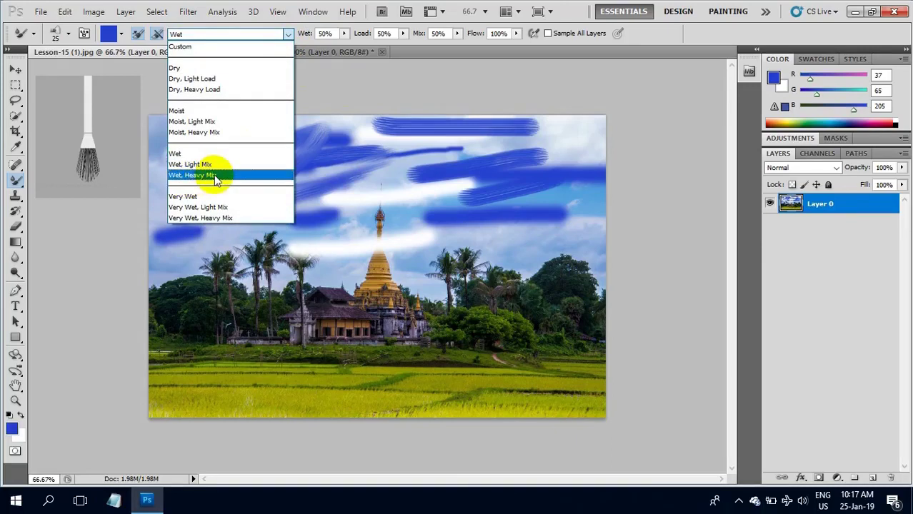
{"action": "left_click", "coordinate": [328, 163]}
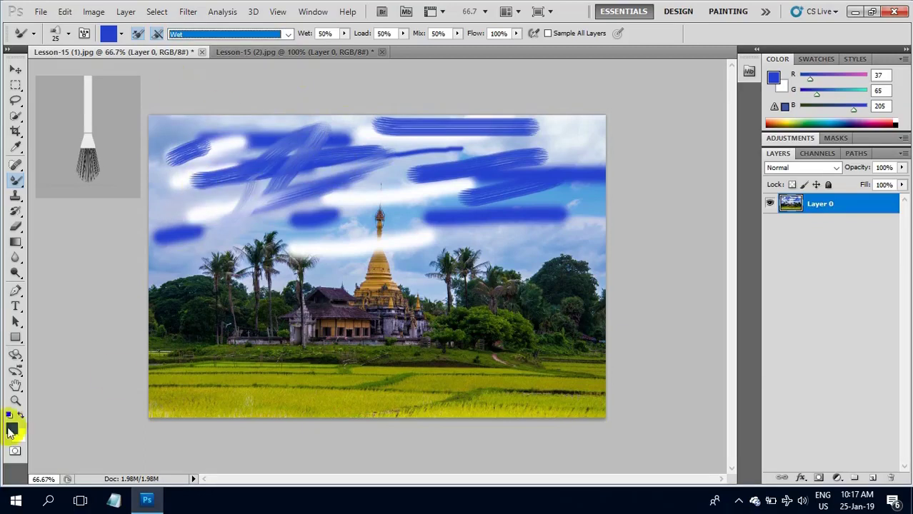
Change the foreground colour to the pale blue b8c1e0
{"action": "left_click", "coordinate": [12, 429]}
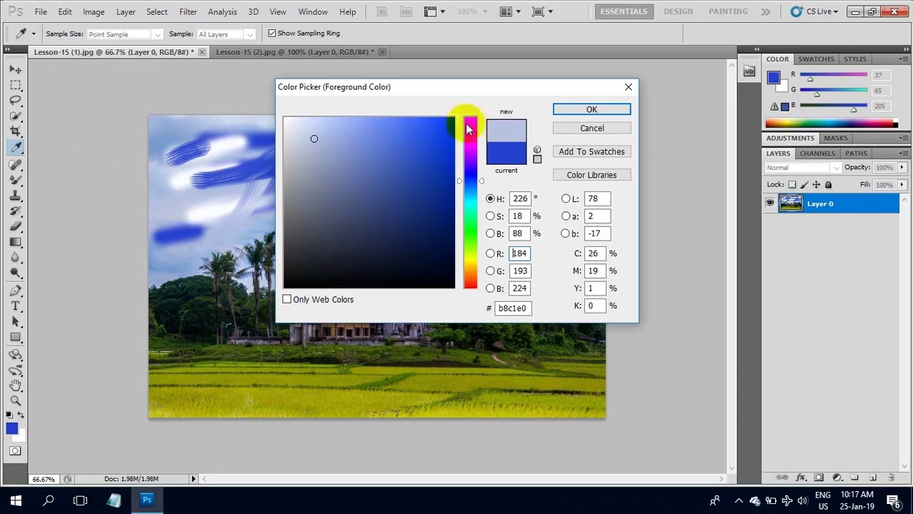
{"action": "left_click", "coordinate": [585, 107]}
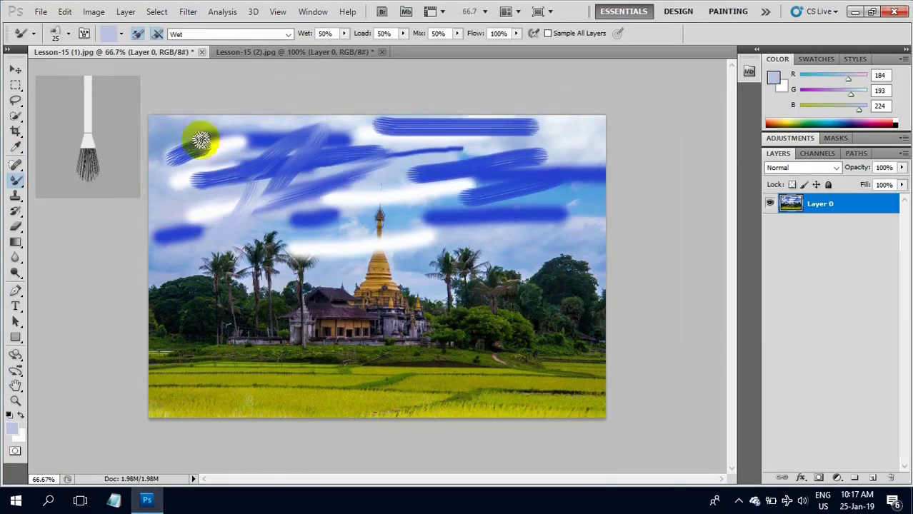
{"action": "mouse_move", "coordinate": [215, 121]}
{"action": "left_mouse_down"}
{"action": "mouse_move", "coordinate": [194, 132]}
{"action": "mouse_move", "coordinate": [248, 148]}
{"action": "mouse_move", "coordinate": [171, 146]}
{"action": "left_mouse_up"}
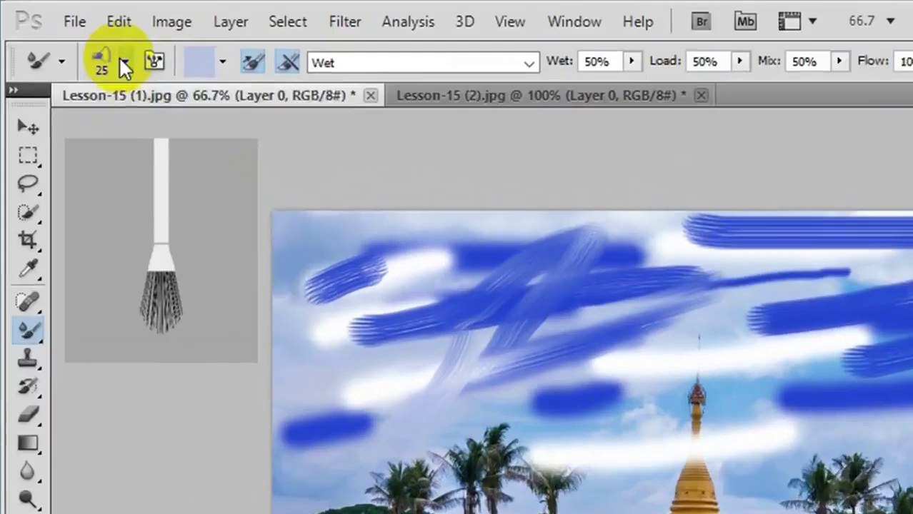
Enlarge the brush to 48 px and blend the blue and white strokes across the upper sky with it
{"action": "left_click", "coordinate": [69, 33]}
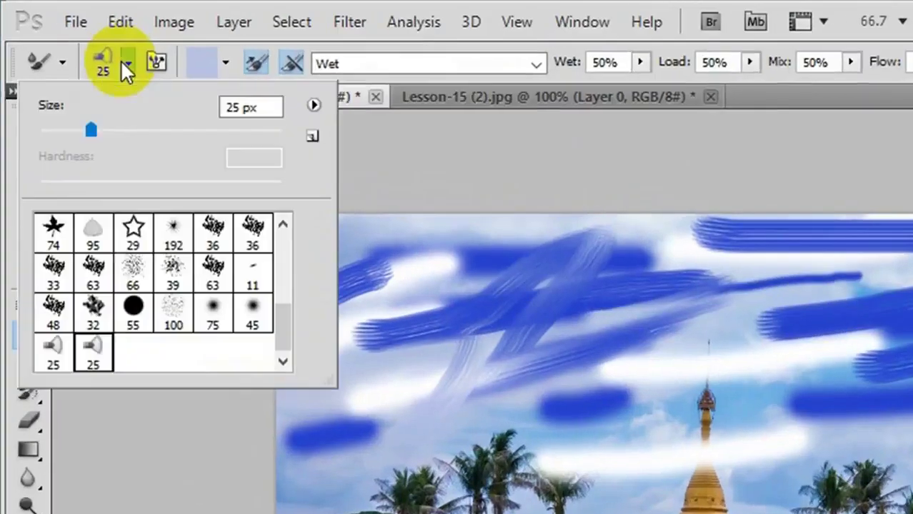
{"action": "left_click_drag", "start_coordinate": [91, 129], "coordinate": [141, 130]}
{"action": "left_click", "coordinate": [407, 286]}
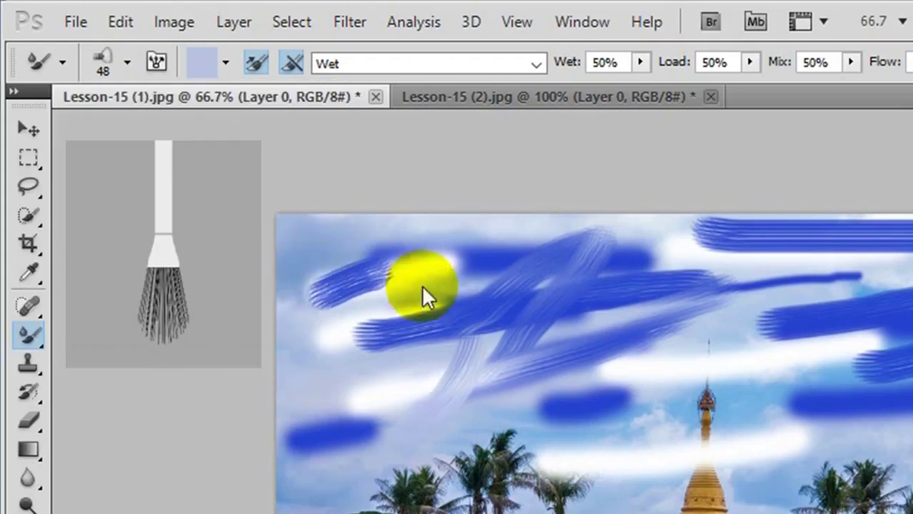
{"action": "mouse_move", "coordinate": [402, 299]}
{"action": "left_mouse_down"}
{"action": "mouse_move", "coordinate": [301, 245]}
{"action": "mouse_move", "coordinate": [607, 224]}
{"action": "mouse_move", "coordinate": [308, 329]}
{"action": "mouse_move", "coordinate": [391, 368]}
{"action": "mouse_move", "coordinate": [283, 403]}
{"action": "mouse_move", "coordinate": [592, 286]}
{"action": "left_mouse_up"}
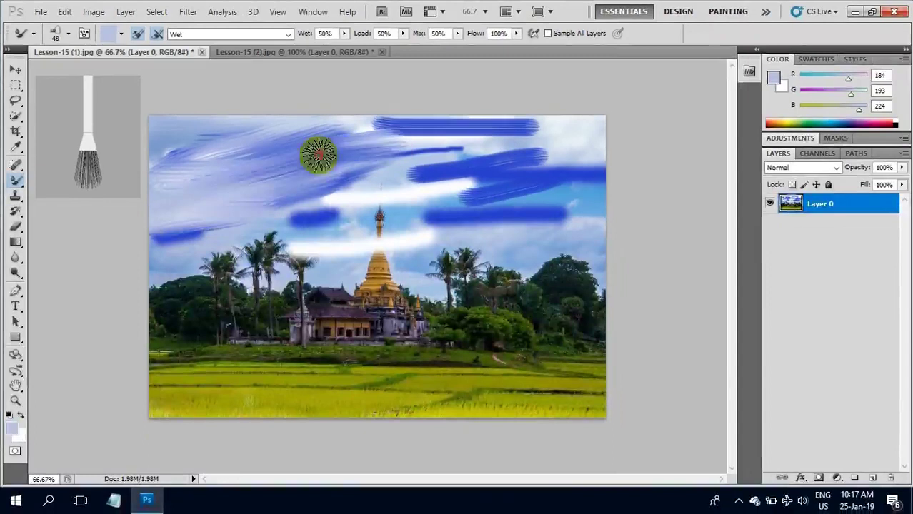
{"action": "mouse_move", "coordinate": [319, 155]}
{"action": "left_mouse_down"}
{"action": "mouse_move", "coordinate": [415, 124]}
{"action": "mouse_move", "coordinate": [543, 116]}
{"action": "mouse_move", "coordinate": [466, 167]}
{"action": "mouse_move", "coordinate": [523, 185]}
{"action": "mouse_move", "coordinate": [499, 192]}
{"action": "mouse_move", "coordinate": [544, 188]}
{"action": "mouse_move", "coordinate": [520, 221]}
{"action": "left_mouse_up"}
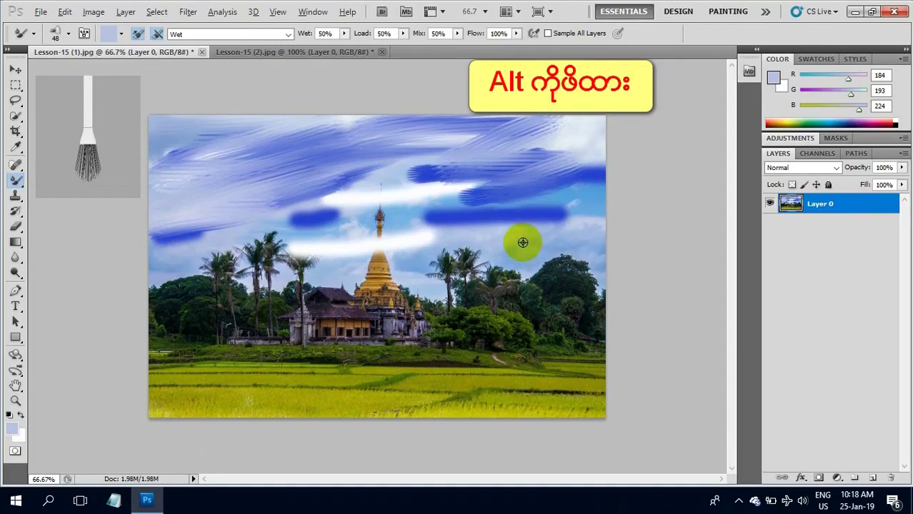
Load the brush with the cloudy sky right of the pagoda spire and blend the remaining strokes across the whole sky
{"action": "left_click", "coordinate": [522, 242], "text": "alt"}
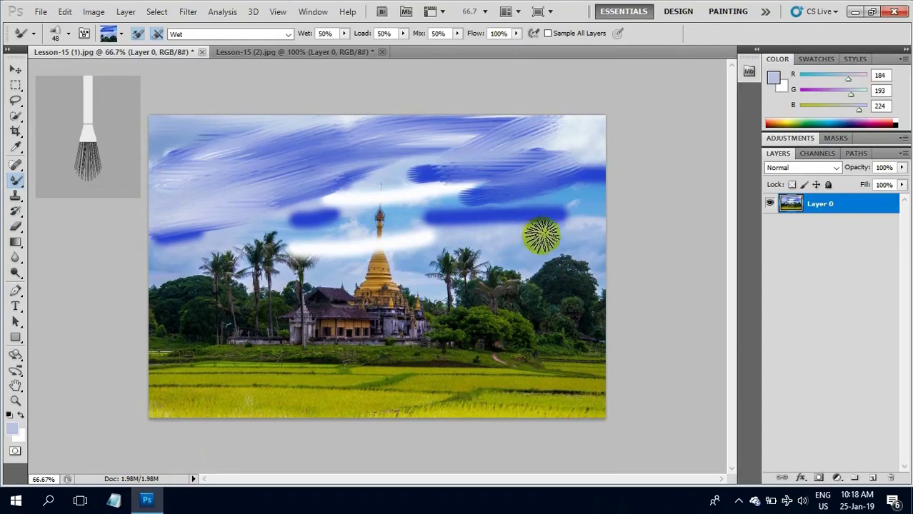
{"action": "mouse_move", "coordinate": [545, 181]}
{"action": "left_mouse_down"}
{"action": "mouse_move", "coordinate": [544, 205]}
{"action": "mouse_move", "coordinate": [451, 226]}
{"action": "mouse_move", "coordinate": [599, 215]}
{"action": "mouse_move", "coordinate": [513, 222]}
{"action": "mouse_move", "coordinate": [448, 174]}
{"action": "mouse_move", "coordinate": [524, 146]}
{"action": "mouse_move", "coordinate": [534, 151]}
{"action": "mouse_move", "coordinate": [350, 221]}
{"action": "mouse_move", "coordinate": [460, 213]}
{"action": "mouse_move", "coordinate": [336, 232]}
{"action": "mouse_move", "coordinate": [473, 235]}
{"action": "mouse_move", "coordinate": [202, 243]}
{"action": "mouse_move", "coordinate": [467, 222]}
{"action": "mouse_move", "coordinate": [240, 236]}
{"action": "mouse_move", "coordinate": [228, 196]}
{"action": "mouse_move", "coordinate": [410, 137]}
{"action": "mouse_move", "coordinate": [180, 136]}
{"action": "mouse_move", "coordinate": [464, 129]}
{"action": "mouse_move", "coordinate": [474, 148]}
{"action": "mouse_move", "coordinate": [591, 128]}
{"action": "mouse_move", "coordinate": [518, 171]}
{"action": "mouse_move", "coordinate": [591, 165]}
{"action": "mouse_move", "coordinate": [188, 257]}
{"action": "mouse_move", "coordinate": [569, 183]}
{"action": "left_mouse_up"}
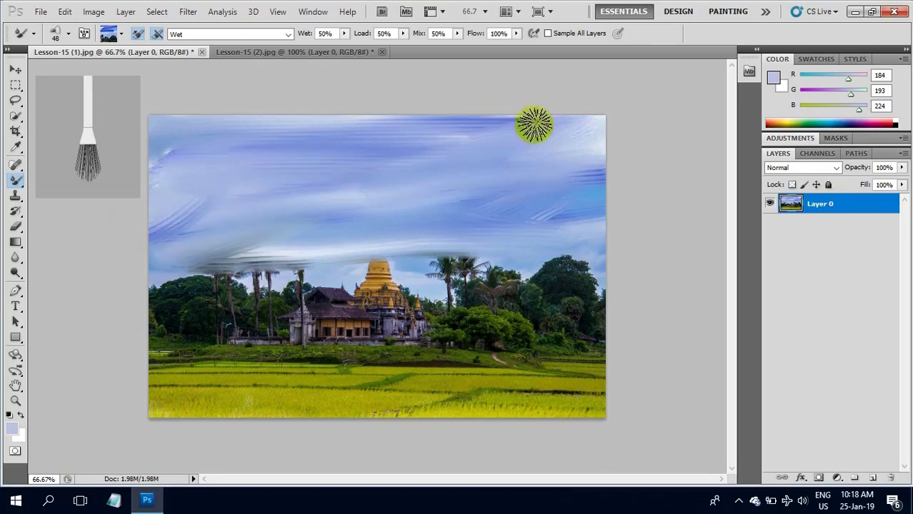
Draw a circular elliptical marquee selection extending over the photo's upper-right sky corner
{"action": "right_click", "coordinate": [16, 87]}
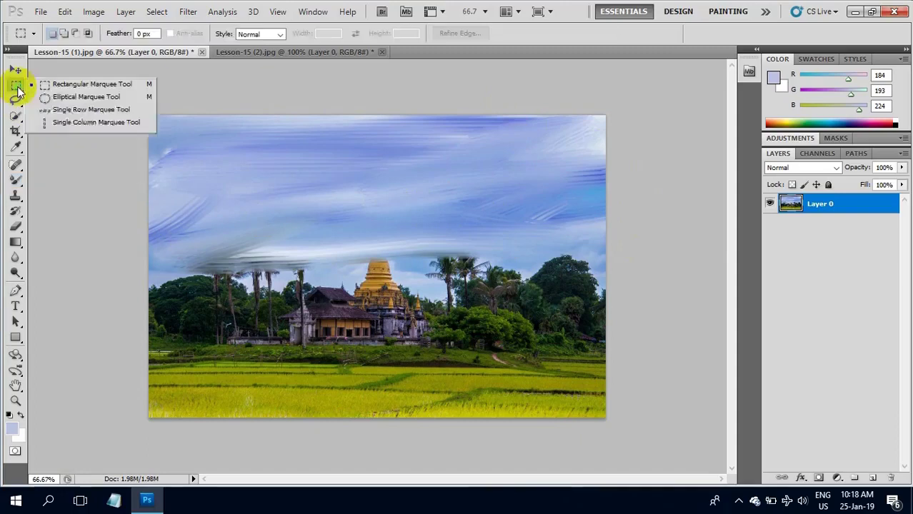
{"action": "left_click", "coordinate": [53, 96]}
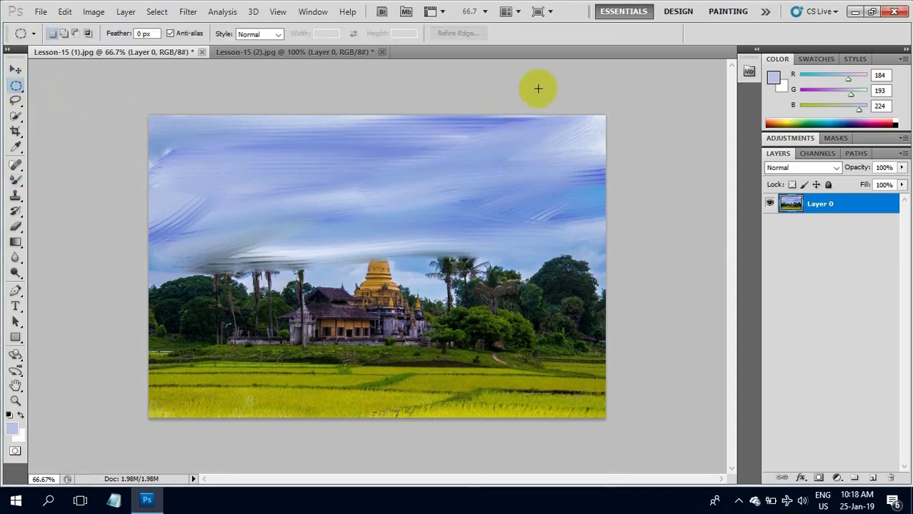
{"action": "left_click_drag", "start_coordinate": [538, 90], "coordinate": [640, 195]}
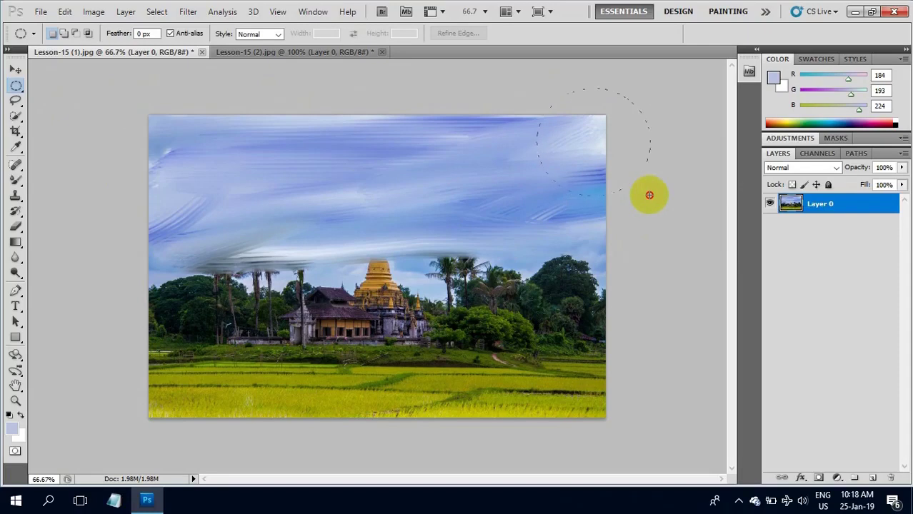
{"action": "key", "text": "space"}
{"action": "left_click_drag", "start_coordinate": [663, 187], "coordinate": [658, 186]}
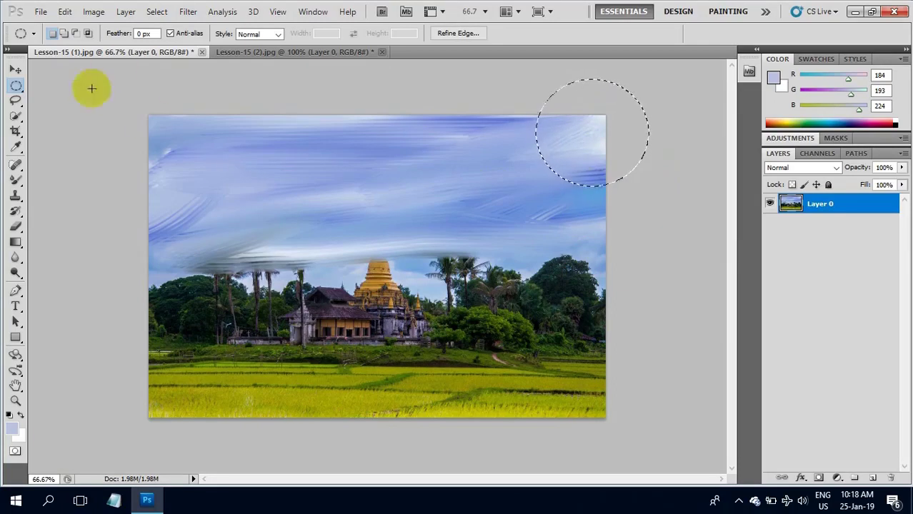
Set the foreground colour to crimson de0f40 and fill the circular selection with it in Normal mode at 100% opacity
{"action": "left_click", "coordinate": [12, 432]}
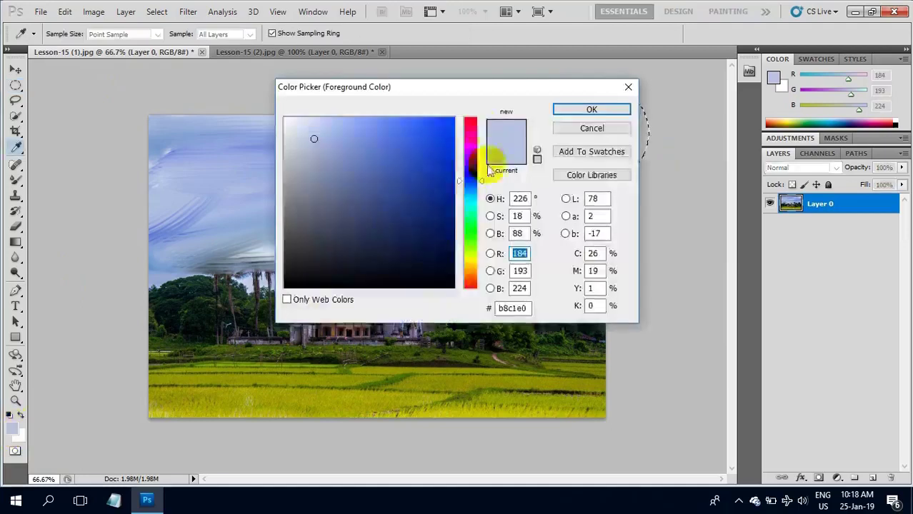
{"action": "left_click_drag", "start_coordinate": [472, 129], "coordinate": [472, 124]}
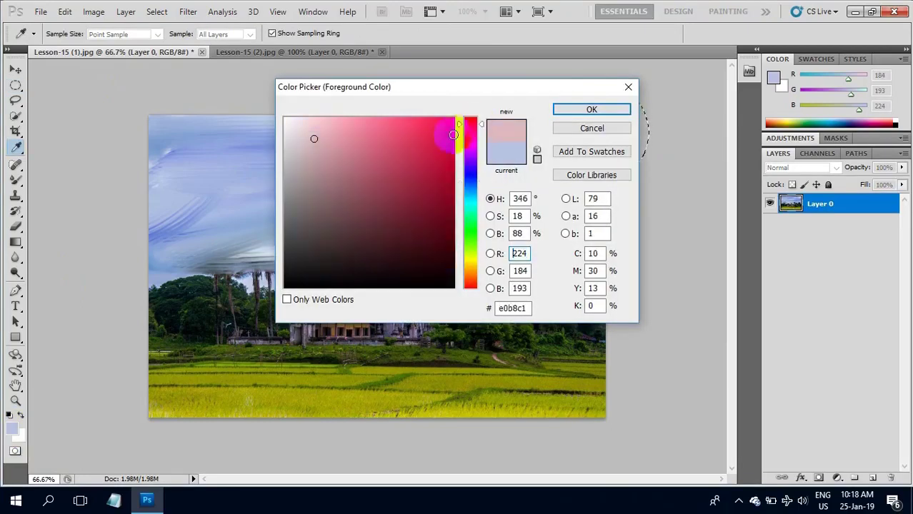
{"action": "left_click", "coordinate": [582, 110]}
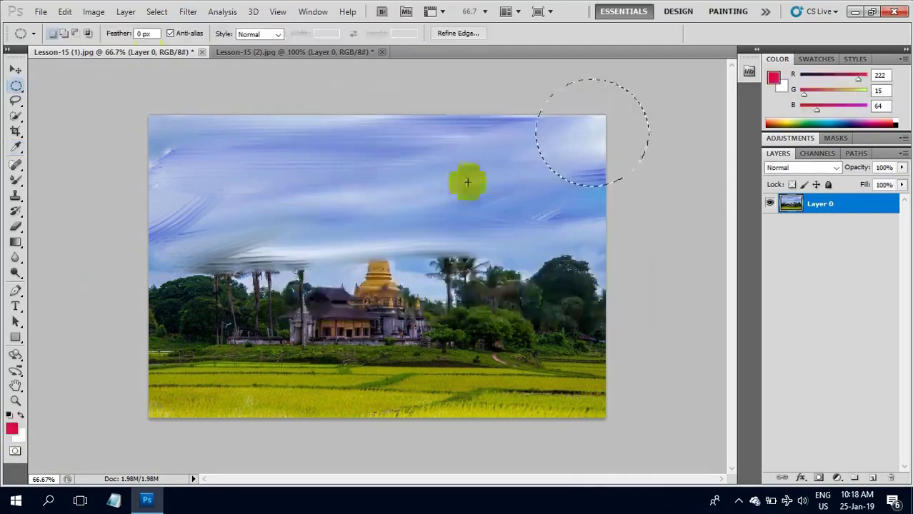
{"action": "left_click", "coordinate": [66, 12]}
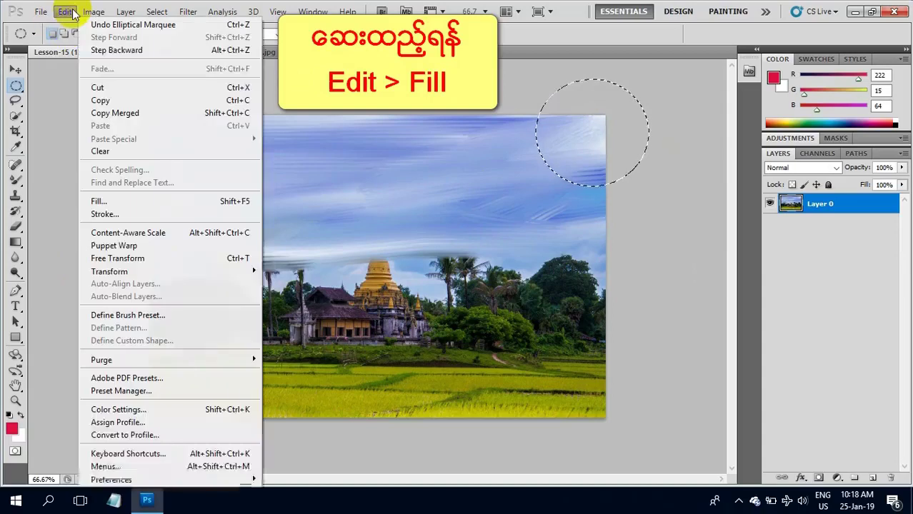
{"action": "left_click", "coordinate": [103, 197]}
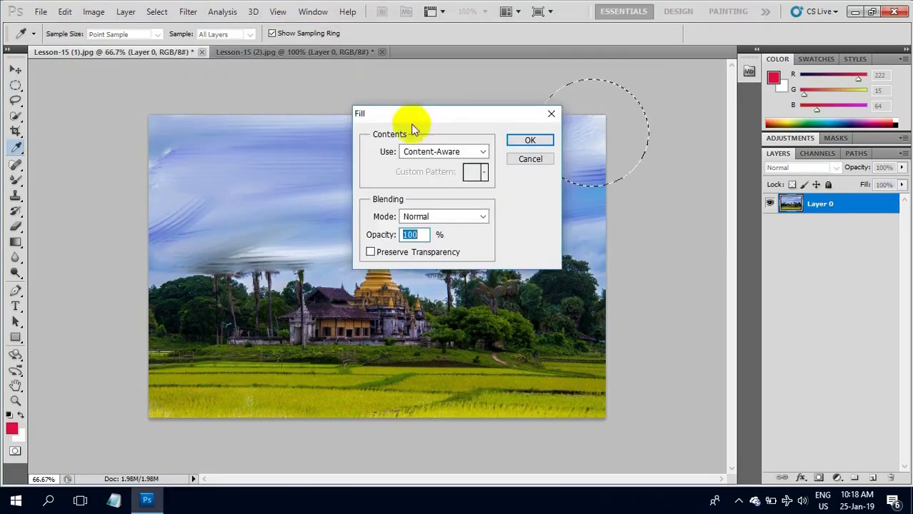
{"action": "left_click", "coordinate": [481, 154]}
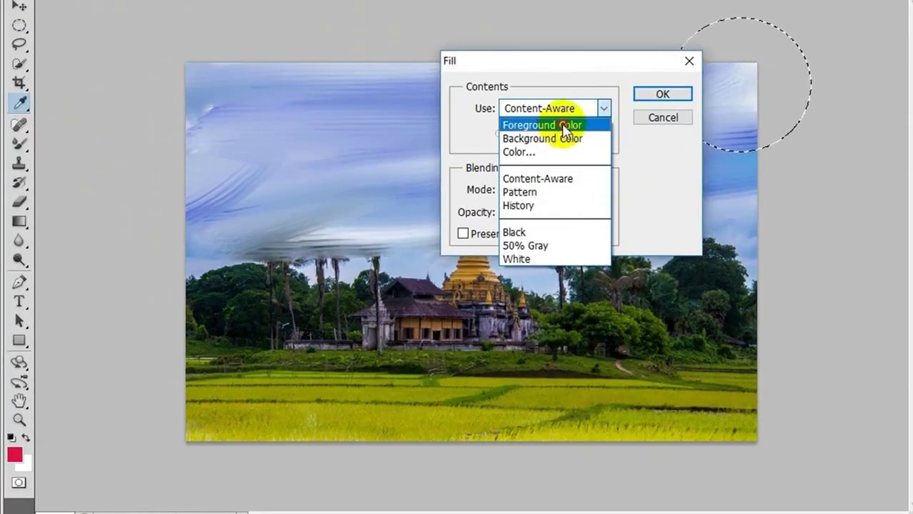
{"action": "left_click", "coordinate": [564, 125]}
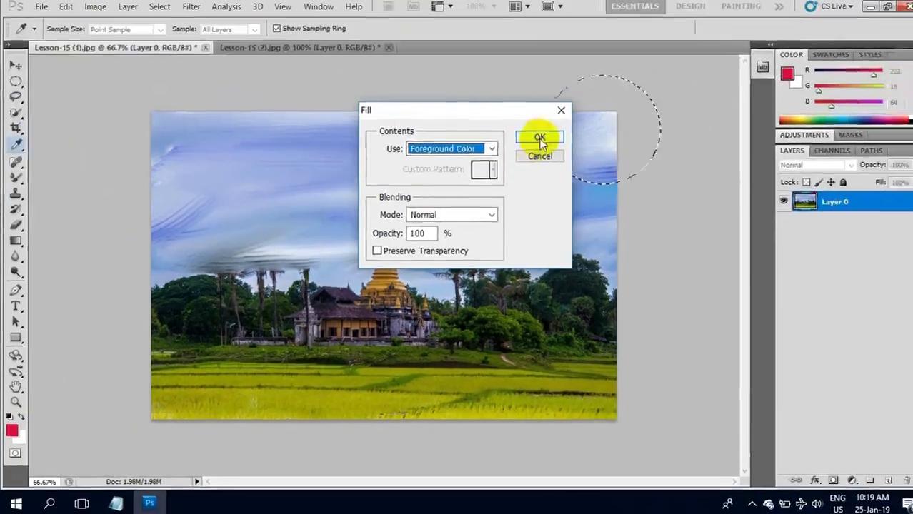
{"action": "left_click", "coordinate": [541, 140]}
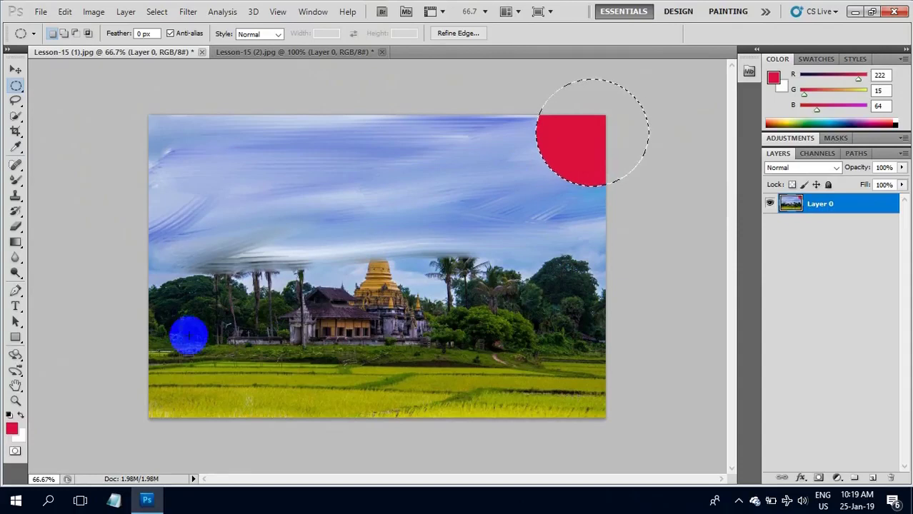
Set the foreground colour to near-black 090808, paint Mixer Brush strokes across the selected red circle, and deselect it
{"action": "left_click", "coordinate": [11, 430]}
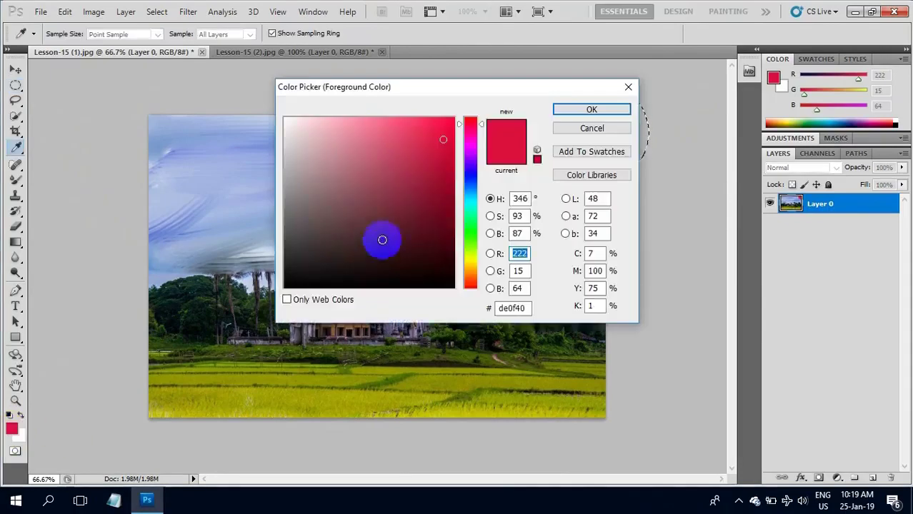
{"action": "left_click", "coordinate": [300, 282]}
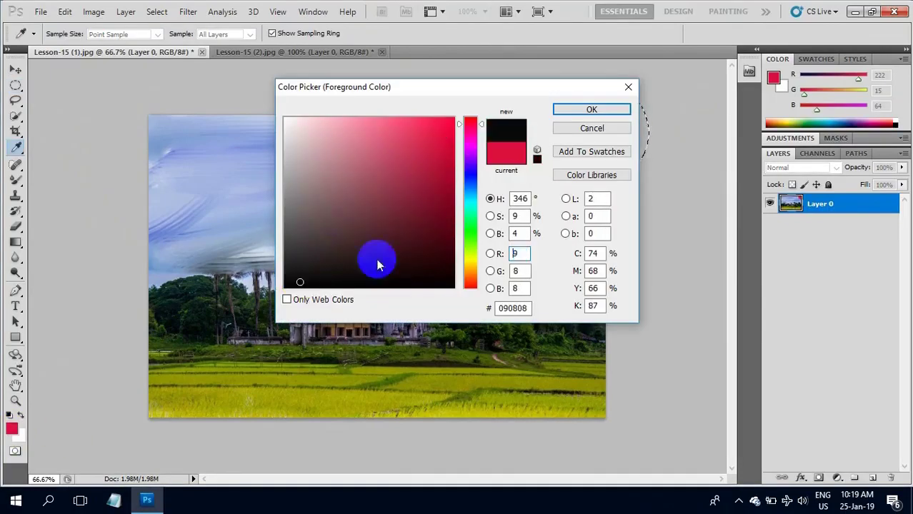
{"action": "left_click", "coordinate": [577, 115]}
{"action": "key", "text": "m"}
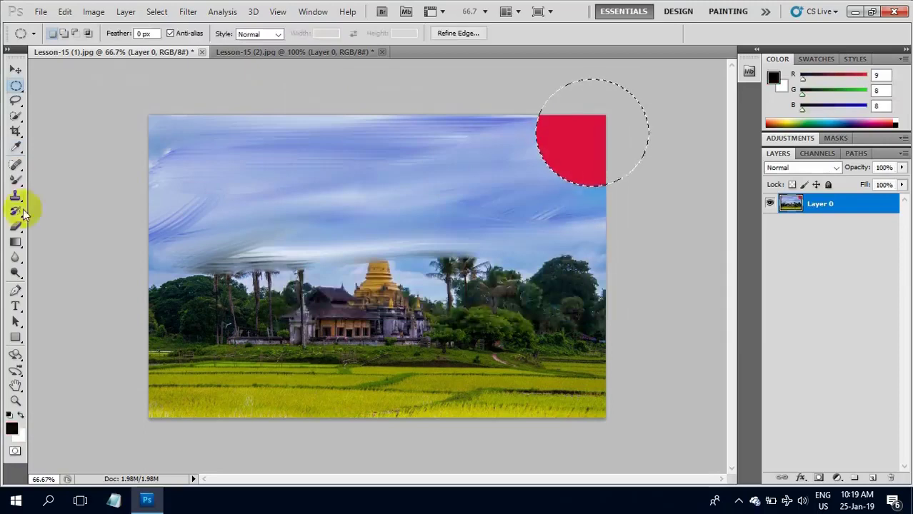
{"action": "left_click", "coordinate": [17, 183]}
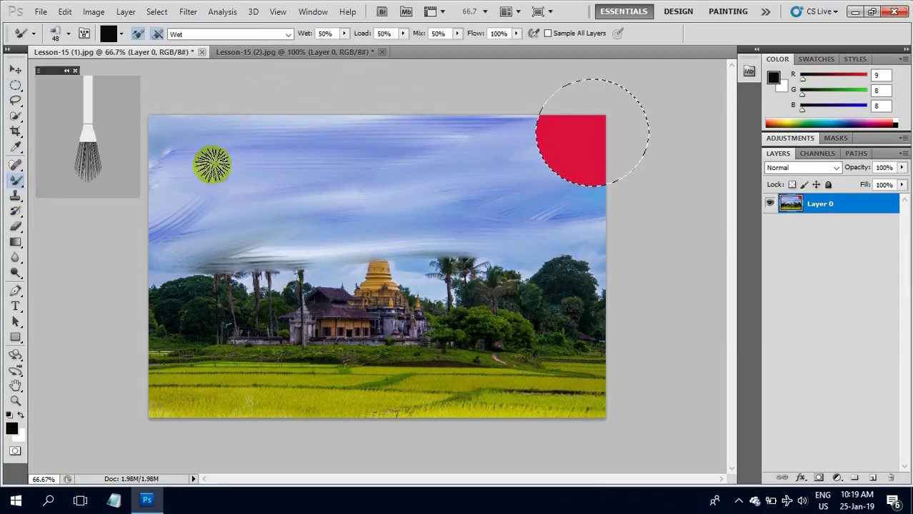
{"action": "mouse_move", "coordinate": [590, 157]}
{"action": "left_mouse_down"}
{"action": "mouse_move", "coordinate": [594, 131]}
{"action": "mouse_move", "coordinate": [568, 136]}
{"action": "mouse_move", "coordinate": [588, 167]}
{"action": "mouse_move", "coordinate": [551, 126]}
{"action": "mouse_move", "coordinate": [573, 166]}
{"action": "mouse_move", "coordinate": [595, 162]}
{"action": "mouse_move", "coordinate": [570, 126]}
{"action": "mouse_move", "coordinate": [577, 133]}
{"action": "mouse_move", "coordinate": [542, 158]}
{"action": "mouse_move", "coordinate": [578, 142]}
{"action": "mouse_move", "coordinate": [536, 176]}
{"action": "mouse_move", "coordinate": [510, 172]}
{"action": "mouse_move", "coordinate": [589, 130]}
{"action": "mouse_move", "coordinate": [523, 145]}
{"action": "mouse_move", "coordinate": [558, 148]}
{"action": "mouse_move", "coordinate": [587, 133]}
{"action": "mouse_move", "coordinate": [535, 173]}
{"action": "mouse_move", "coordinate": [583, 145]}
{"action": "mouse_move", "coordinate": [559, 188]}
{"action": "mouse_move", "coordinate": [594, 147]}
{"action": "mouse_move", "coordinate": [575, 185]}
{"action": "mouse_move", "coordinate": [586, 133]}
{"action": "mouse_move", "coordinate": [547, 147]}
{"action": "mouse_move", "coordinate": [584, 129]}
{"action": "mouse_move", "coordinate": [578, 151]}
{"action": "mouse_move", "coordinate": [587, 130]}
{"action": "mouse_move", "coordinate": [537, 137]}
{"action": "mouse_move", "coordinate": [598, 173]}
{"action": "mouse_move", "coordinate": [613, 130]}
{"action": "mouse_move", "coordinate": [616, 154]}
{"action": "left_mouse_up"}
{"action": "key", "text": "ctrl+d"}
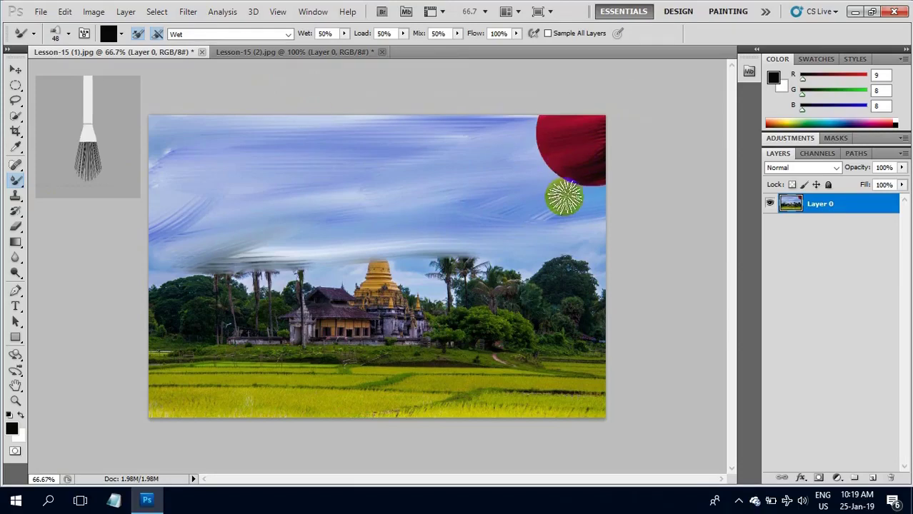
{"action": "mouse_move", "coordinate": [562, 194]}
{"action": "left_mouse_down"}
{"action": "mouse_move", "coordinate": [564, 162]}
{"action": "mouse_move", "coordinate": [576, 191]}
{"action": "mouse_move", "coordinate": [587, 170]}
{"action": "mouse_move", "coordinate": [555, 141]}
{"action": "mouse_move", "coordinate": [606, 185]}
{"action": "left_mouse_up"}
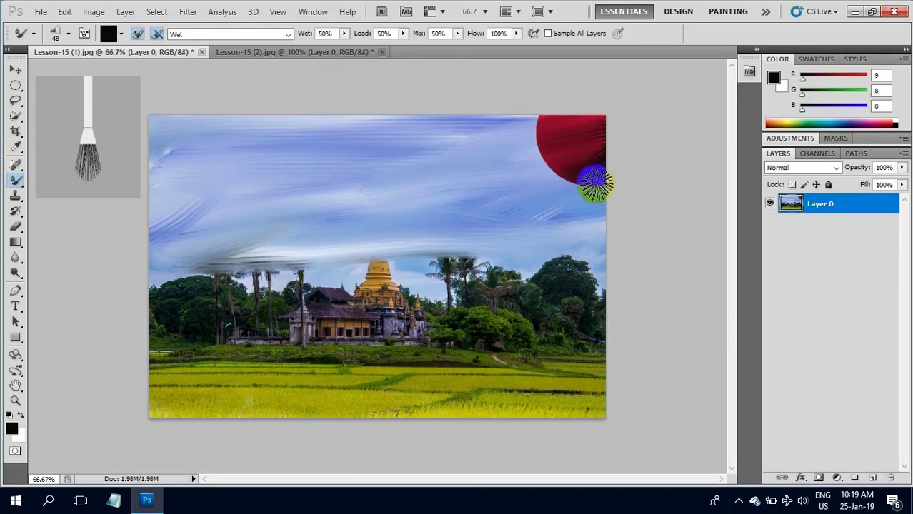
{"action": "left_click", "coordinate": [191, 189]}
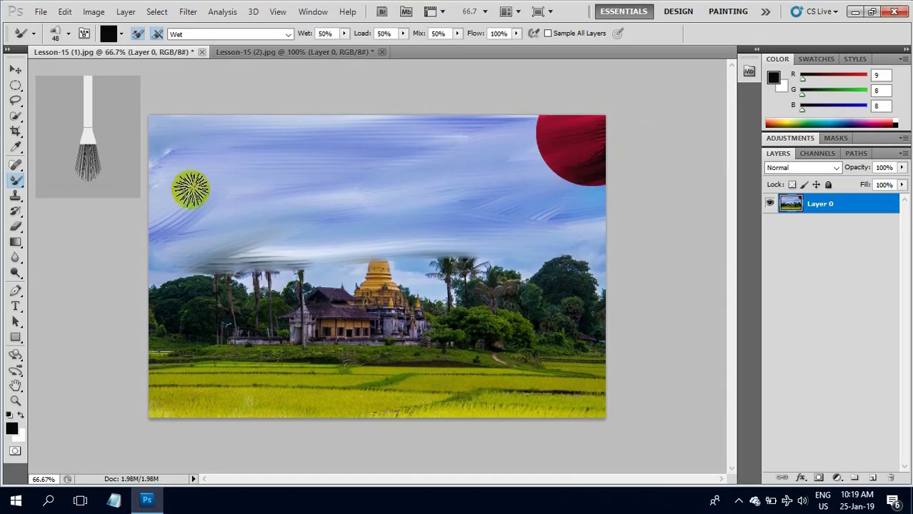
{"action": "left_click_drag", "start_coordinate": [171, 201], "coordinate": [220, 202]}
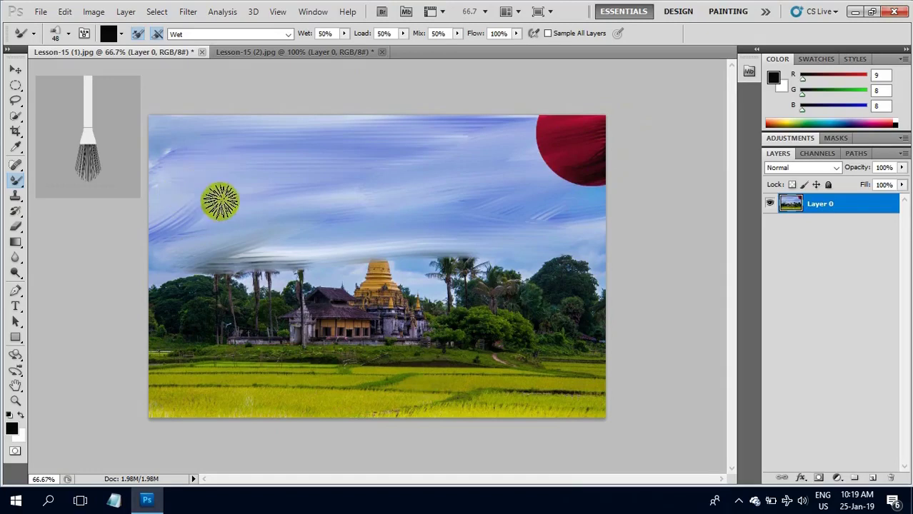
Paint across the yellow rice field with the Art History Brush in Tight Short style at 21 px
{"action": "left_click", "coordinate": [14, 211]}
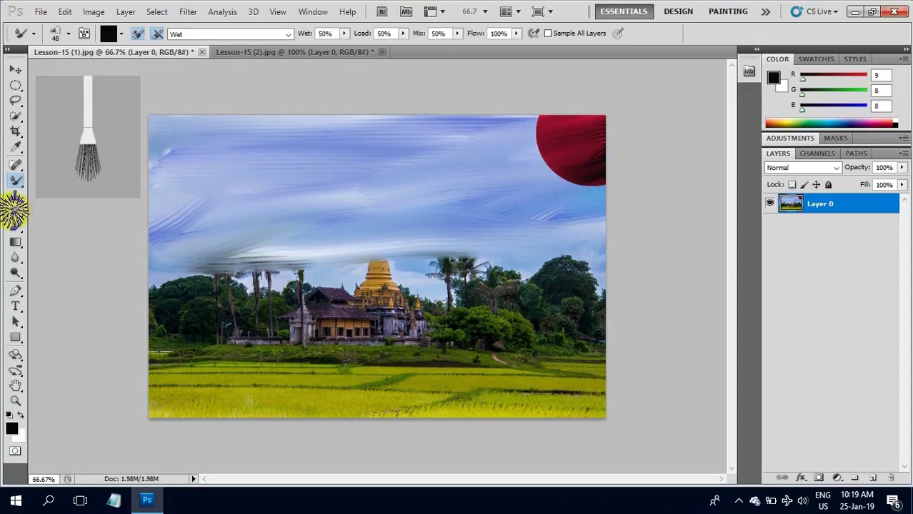
{"action": "left_click", "coordinate": [16, 213]}
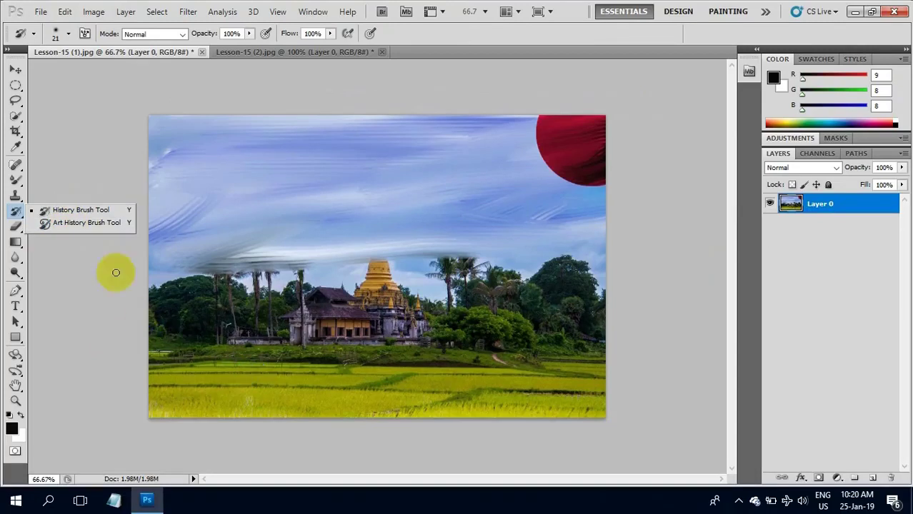
{"action": "left_click", "coordinate": [89, 225]}
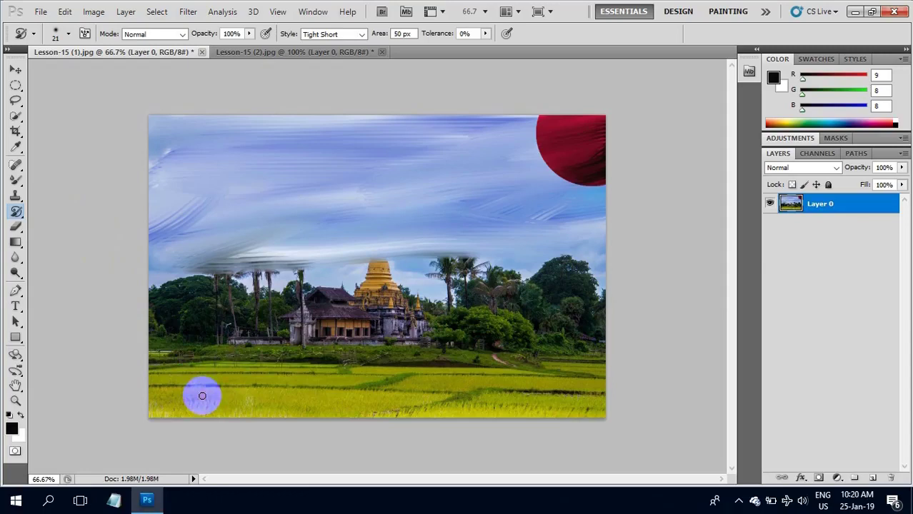
{"action": "mouse_move", "coordinate": [202, 395]}
{"action": "left_mouse_down"}
{"action": "mouse_move", "coordinate": [541, 390]}
{"action": "mouse_move", "coordinate": [345, 396]}
{"action": "mouse_move", "coordinate": [364, 396]}
{"action": "mouse_move", "coordinate": [342, 386]}
{"action": "left_mouse_up"}
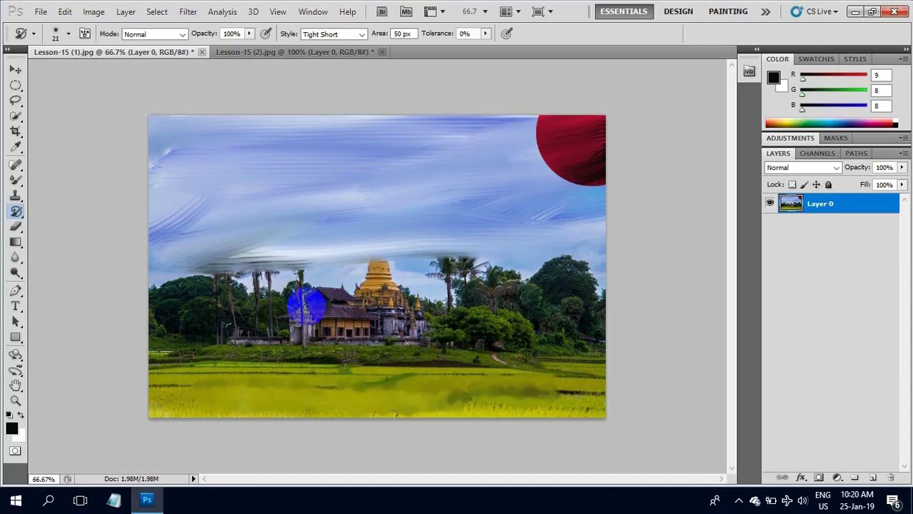
Enlarge the Art History Brush to 53 px, lower its opacity to 33%, and paint over the whole rice field
{"action": "left_click", "coordinate": [68, 38]}
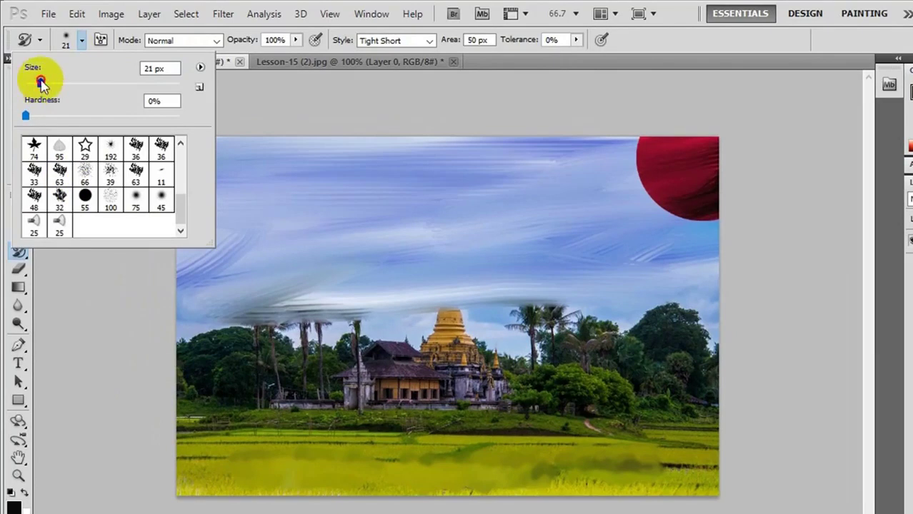
{"action": "left_click_drag", "start_coordinate": [58, 83], "coordinate": [65, 83]}
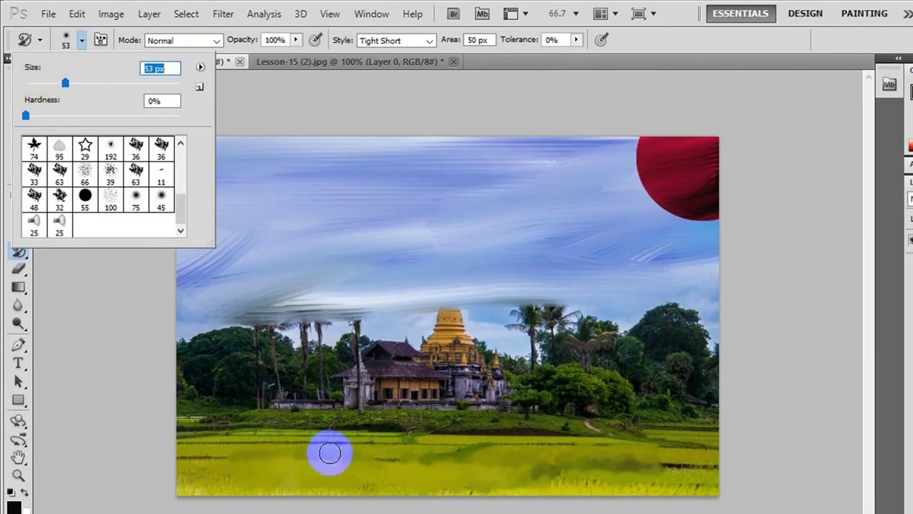
{"action": "left_click", "coordinate": [296, 41]}
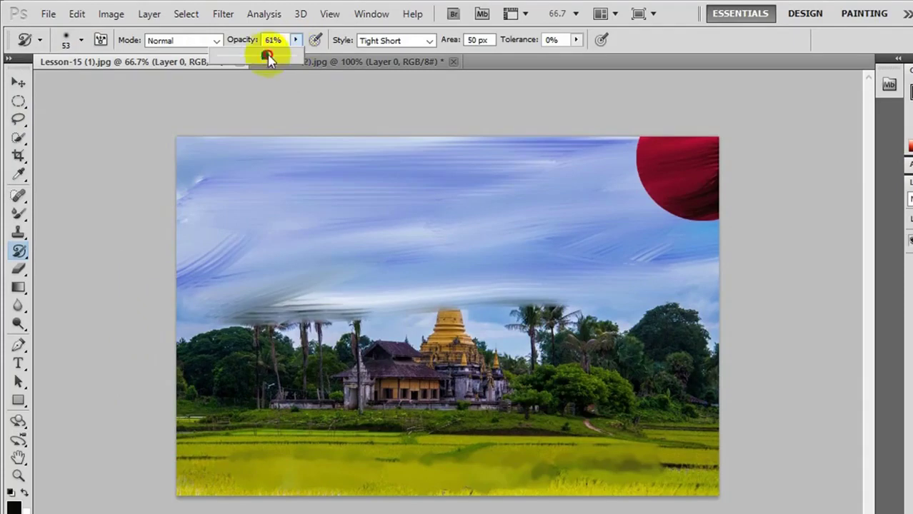
{"action": "left_click", "coordinate": [242, 56]}
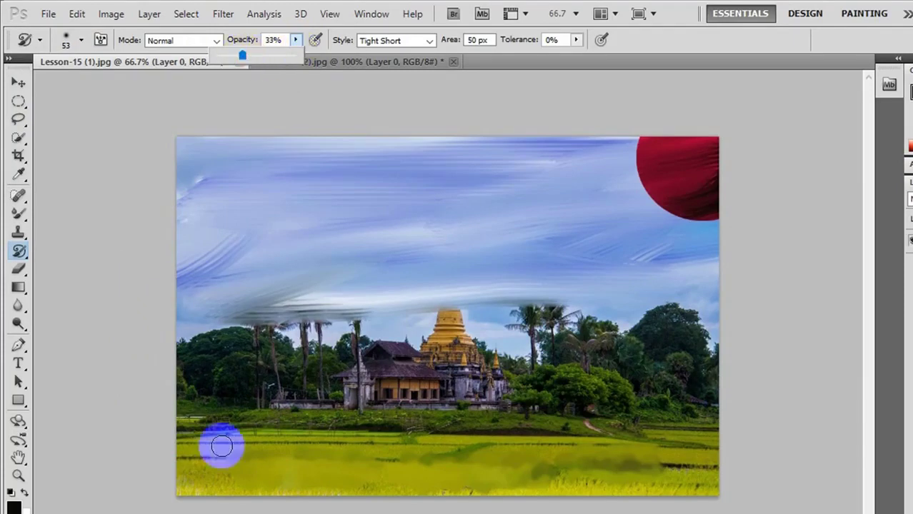
{"action": "mouse_move", "coordinate": [226, 478]}
{"action": "left_mouse_down"}
{"action": "mouse_move", "coordinate": [690, 478]}
{"action": "mouse_move", "coordinate": [458, 490]}
{"action": "mouse_move", "coordinate": [704, 450]}
{"action": "mouse_move", "coordinate": [459, 434]}
{"action": "mouse_move", "coordinate": [189, 434]}
{"action": "mouse_move", "coordinate": [187, 491]}
{"action": "mouse_move", "coordinate": [703, 483]}
{"action": "left_mouse_up"}
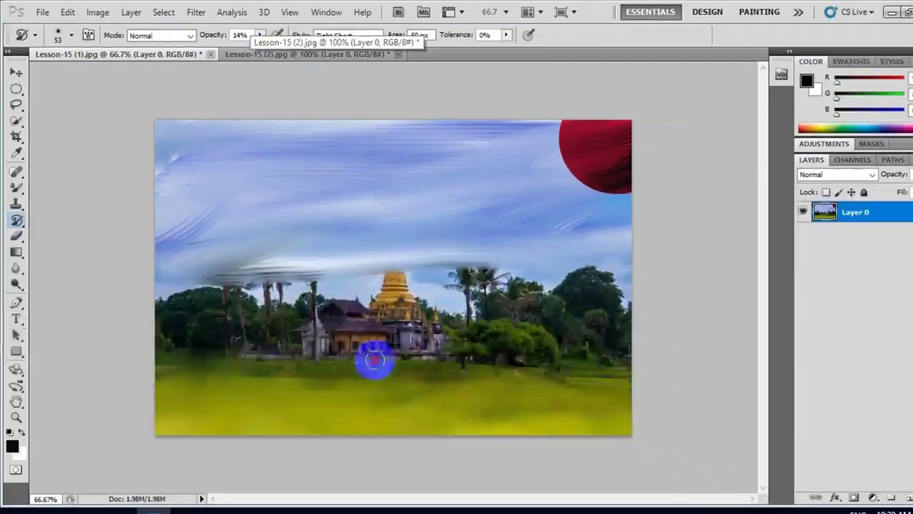
Smear the trees, the pagoda and parts of the sky with the Art History Brush at 14% opacity
{"action": "mouse_move", "coordinate": [374, 361]}
{"action": "left_mouse_down"}
{"action": "mouse_move", "coordinate": [575, 340]}
{"action": "mouse_move", "coordinate": [366, 349]}
{"action": "mouse_move", "coordinate": [485, 330]}
{"action": "mouse_move", "coordinate": [346, 326]}
{"action": "mouse_move", "coordinate": [467, 288]}
{"action": "mouse_move", "coordinate": [584, 270]}
{"action": "mouse_move", "coordinate": [376, 325]}
{"action": "mouse_move", "coordinate": [444, 303]}
{"action": "mouse_move", "coordinate": [141, 307]}
{"action": "mouse_move", "coordinate": [159, 296]}
{"action": "mouse_move", "coordinate": [147, 297]}
{"action": "mouse_move", "coordinate": [264, 312]}
{"action": "mouse_move", "coordinate": [115, 340]}
{"action": "mouse_move", "coordinate": [385, 288]}
{"action": "mouse_move", "coordinate": [252, 302]}
{"action": "mouse_move", "coordinate": [389, 279]}
{"action": "mouse_move", "coordinate": [583, 283]}
{"action": "mouse_move", "coordinate": [440, 341]}
{"action": "mouse_move", "coordinate": [580, 317]}
{"action": "mouse_move", "coordinate": [407, 358]}
{"action": "mouse_move", "coordinate": [231, 279]}
{"action": "mouse_move", "coordinate": [331, 301]}
{"action": "mouse_move", "coordinate": [563, 301]}
{"action": "mouse_move", "coordinate": [199, 307]}
{"action": "mouse_move", "coordinate": [198, 288]}
{"action": "mouse_move", "coordinate": [377, 229]}
{"action": "mouse_move", "coordinate": [194, 234]}
{"action": "mouse_move", "coordinate": [350, 162]}
{"action": "mouse_move", "coordinate": [147, 169]}
{"action": "mouse_move", "coordinate": [387, 145]}
{"action": "mouse_move", "coordinate": [147, 144]}
{"action": "mouse_move", "coordinate": [430, 137]}
{"action": "mouse_move", "coordinate": [502, 242]}
{"action": "mouse_move", "coordinate": [279, 226]}
{"action": "mouse_move", "coordinate": [527, 239]}
{"action": "left_mouse_up"}
{"action": "mouse_move", "coordinate": [437, 339]}
{"action": "left_mouse_down"}
{"action": "mouse_move", "coordinate": [428, 255]}
{"action": "mouse_move", "coordinate": [255, 259]}
{"action": "mouse_move", "coordinate": [505, 342]}
{"action": "mouse_move", "coordinate": [585, 346]}
{"action": "mouse_move", "coordinate": [394, 373]}
{"action": "mouse_move", "coordinate": [328, 320]}
{"action": "mouse_move", "coordinate": [332, 251]}
{"action": "mouse_move", "coordinate": [346, 296]}
{"action": "mouse_move", "coordinate": [383, 221]}
{"action": "mouse_move", "coordinate": [339, 310]}
{"action": "mouse_move", "coordinate": [394, 205]}
{"action": "left_mouse_up"}
{"action": "mouse_move", "coordinate": [415, 264]}
{"action": "left_mouse_down"}
{"action": "mouse_move", "coordinate": [375, 347]}
{"action": "mouse_move", "coordinate": [367, 285]}
{"action": "mouse_move", "coordinate": [385, 244]}
{"action": "left_mouse_up"}
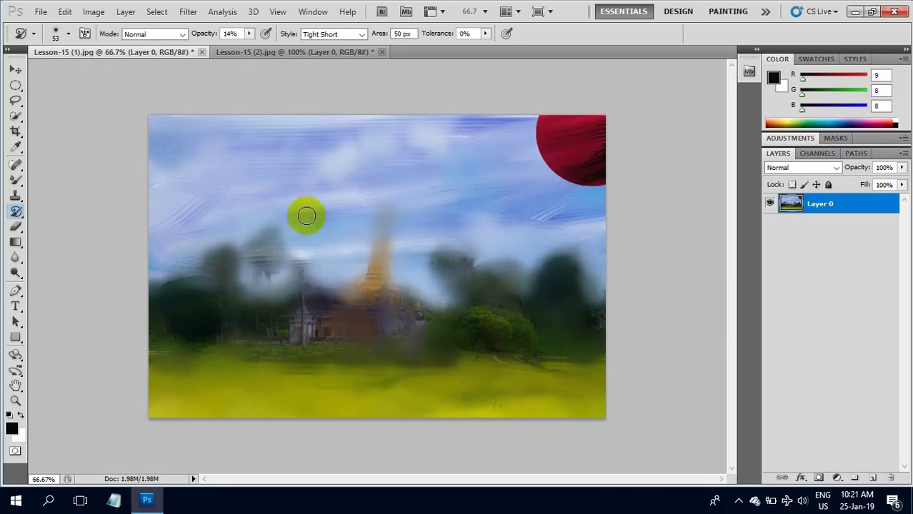
{"action": "mouse_move", "coordinate": [364, 307]}
{"action": "left_mouse_down"}
{"action": "mouse_move", "coordinate": [360, 342]}
{"action": "mouse_move", "coordinate": [255, 326]}
{"action": "mouse_move", "coordinate": [323, 317]}
{"action": "mouse_move", "coordinate": [374, 292]}
{"action": "left_mouse_up"}
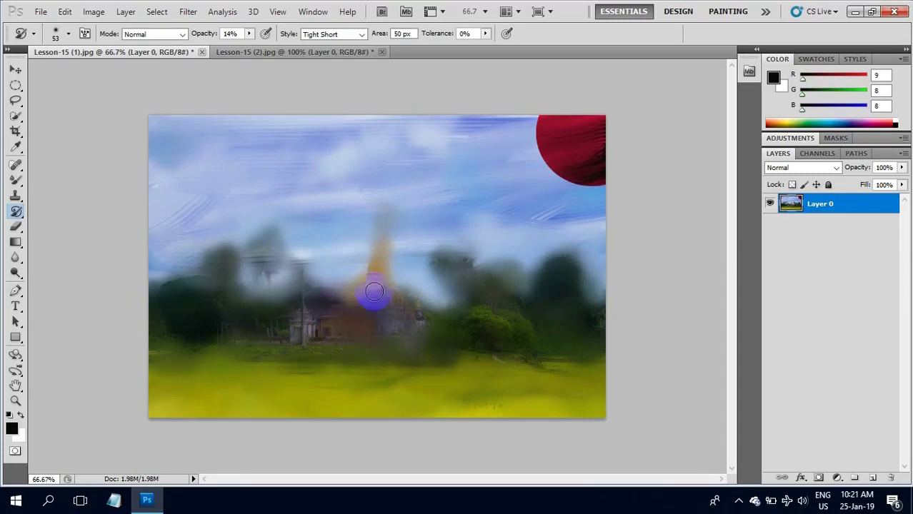
Restore the pagoda's golden spire and the area just below it using the History Brush
{"action": "left_click", "coordinate": [20, 218]}
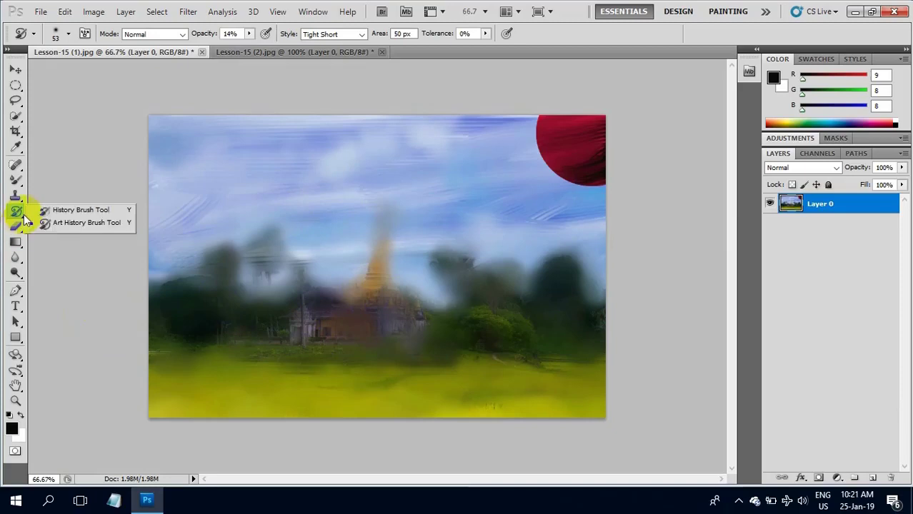
{"action": "left_click", "coordinate": [95, 212]}
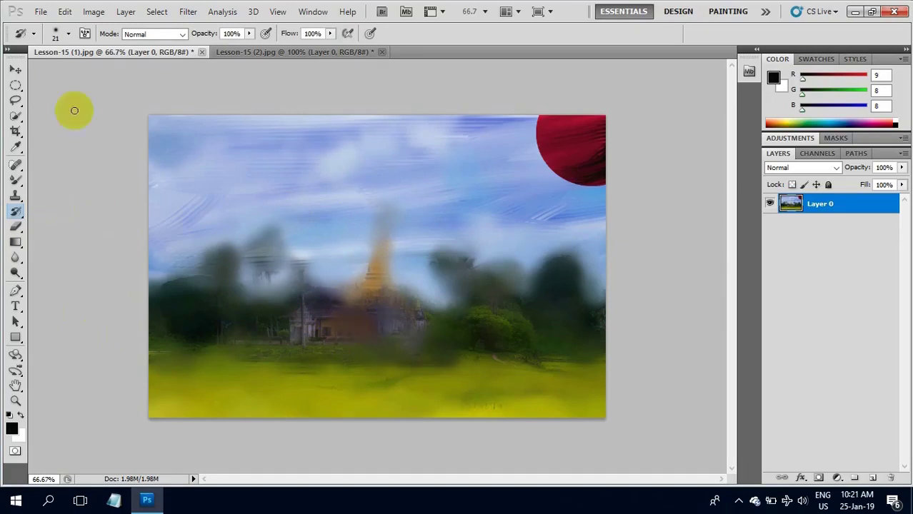
{"action": "mouse_move", "coordinate": [375, 326]}
{"action": "left_mouse_down"}
{"action": "mouse_move", "coordinate": [378, 261]}
{"action": "mouse_move", "coordinate": [385, 306]}
{"action": "left_mouse_up"}
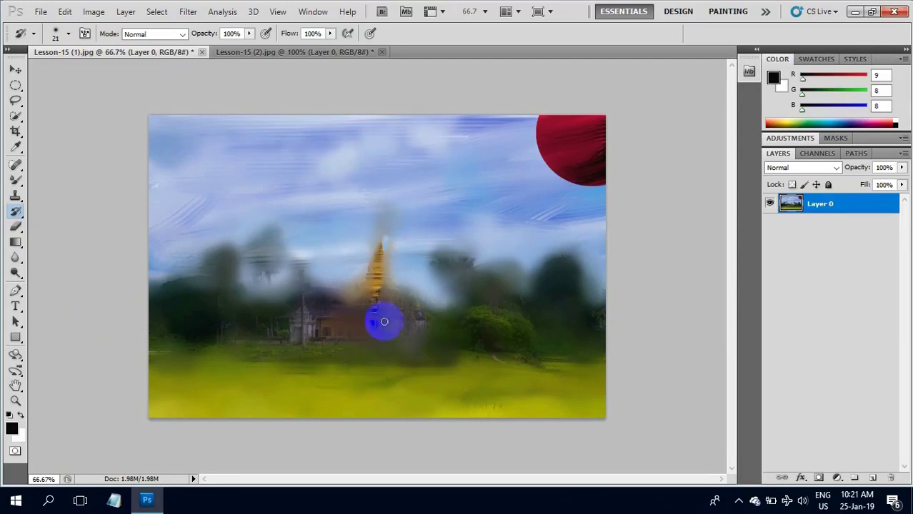
Enlarge the History Brush to 54 px and restore the temple building beside the golden spire's base
{"action": "left_click", "coordinate": [69, 36]}
{"action": "left_click_drag", "start_coordinate": [44, 71], "coordinate": [56, 70]}
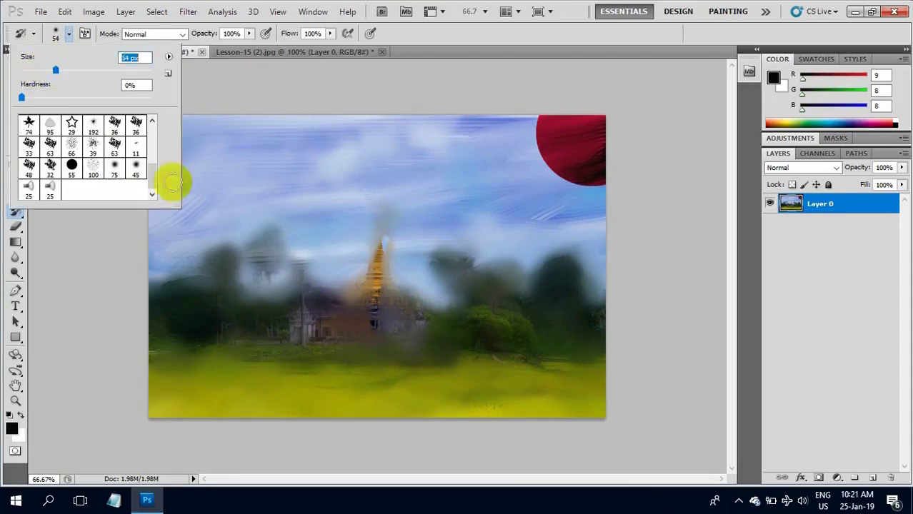
{"action": "left_click", "coordinate": [333, 323]}
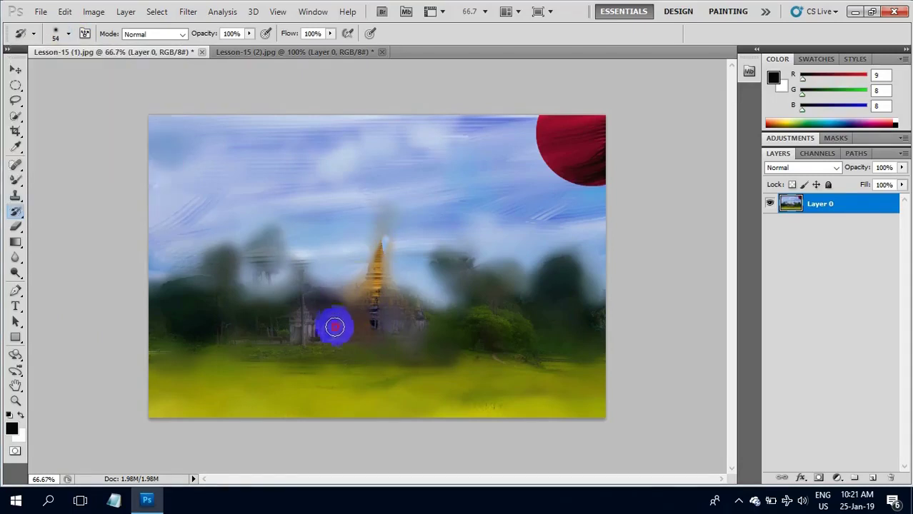
{"action": "mouse_move", "coordinate": [334, 322]}
{"action": "left_mouse_down"}
{"action": "mouse_move", "coordinate": [353, 280]}
{"action": "mouse_move", "coordinate": [369, 295]}
{"action": "mouse_move", "coordinate": [350, 299]}
{"action": "left_mouse_up"}
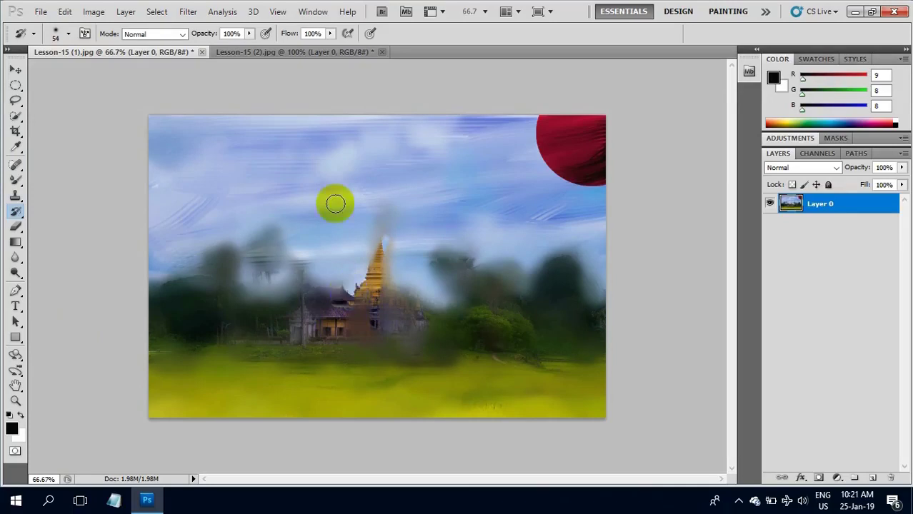
Lower the History Brush opacity to 52% and restore the rest of the pagoda, including its spire tip and surrounding buildings
{"action": "left_click", "coordinate": [248, 35]}
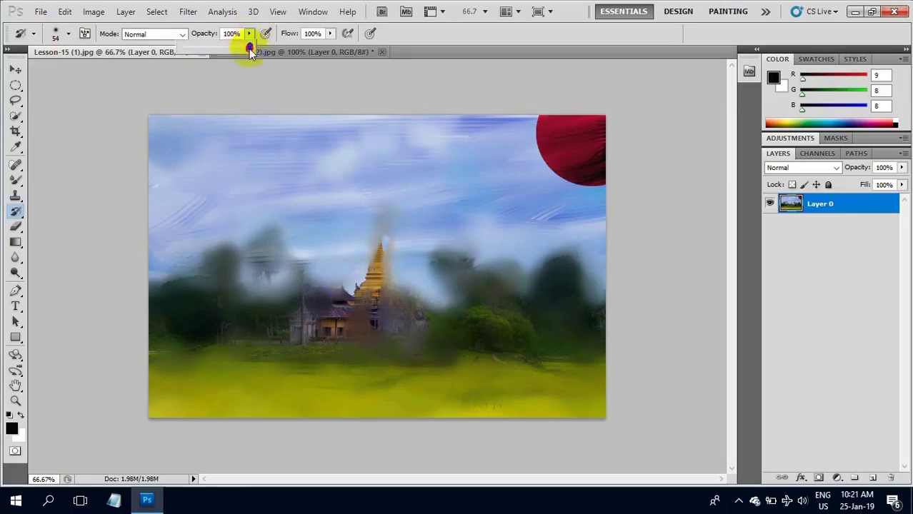
{"action": "mouse_move", "coordinate": [240, 53]}
{"action": "left_mouse_down"}
{"action": "mouse_move", "coordinate": [206, 58]}
{"action": "mouse_move", "coordinate": [217, 56]}
{"action": "left_mouse_up"}
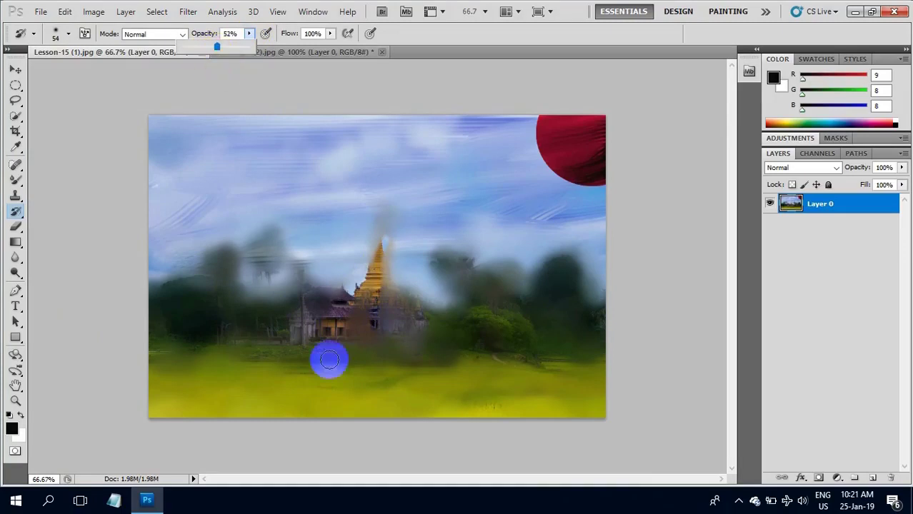
{"action": "mouse_move", "coordinate": [360, 320]}
{"action": "left_mouse_down"}
{"action": "mouse_move", "coordinate": [395, 313]}
{"action": "mouse_move", "coordinate": [333, 289]}
{"action": "mouse_move", "coordinate": [363, 274]}
{"action": "mouse_move", "coordinate": [353, 278]}
{"action": "mouse_move", "coordinate": [370, 216]}
{"action": "mouse_move", "coordinate": [393, 304]}
{"action": "mouse_move", "coordinate": [376, 215]}
{"action": "mouse_move", "coordinate": [407, 306]}
{"action": "mouse_move", "coordinate": [325, 320]}
{"action": "mouse_move", "coordinate": [419, 308]}
{"action": "mouse_move", "coordinate": [379, 243]}
{"action": "mouse_move", "coordinate": [398, 307]}
{"action": "mouse_move", "coordinate": [392, 324]}
{"action": "mouse_move", "coordinate": [293, 330]}
{"action": "mouse_move", "coordinate": [295, 304]}
{"action": "mouse_move", "coordinate": [335, 287]}
{"action": "mouse_move", "coordinate": [299, 320]}
{"action": "mouse_move", "coordinate": [426, 329]}
{"action": "mouse_move", "coordinate": [431, 318]}
{"action": "mouse_move", "coordinate": [371, 261]}
{"action": "mouse_move", "coordinate": [400, 311]}
{"action": "mouse_move", "coordinate": [378, 210]}
{"action": "mouse_move", "coordinate": [374, 258]}
{"action": "mouse_move", "coordinate": [372, 211]}
{"action": "mouse_move", "coordinate": [320, 328]}
{"action": "mouse_move", "coordinate": [407, 320]}
{"action": "mouse_move", "coordinate": [409, 299]}
{"action": "mouse_move", "coordinate": [432, 326]}
{"action": "mouse_move", "coordinate": [384, 337]}
{"action": "mouse_move", "coordinate": [373, 349]}
{"action": "mouse_move", "coordinate": [427, 332]}
{"action": "mouse_move", "coordinate": [422, 309]}
{"action": "mouse_move", "coordinate": [370, 250]}
{"action": "mouse_move", "coordinate": [348, 297]}
{"action": "mouse_move", "coordinate": [297, 324]}
{"action": "mouse_move", "coordinate": [355, 336]}
{"action": "mouse_move", "coordinate": [427, 330]}
{"action": "mouse_move", "coordinate": [386, 212]}
{"action": "mouse_move", "coordinate": [398, 310]}
{"action": "left_mouse_up"}
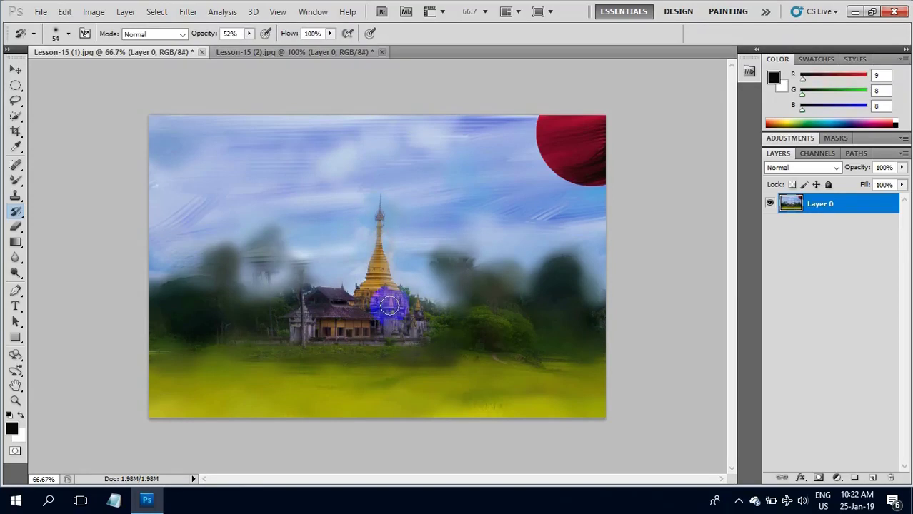
In Lesson-15 (2).jpg, select the whole red area containing the eagle with a rectangular marquee, leaving out the caption strip
{"action": "left_click", "coordinate": [301, 51]}
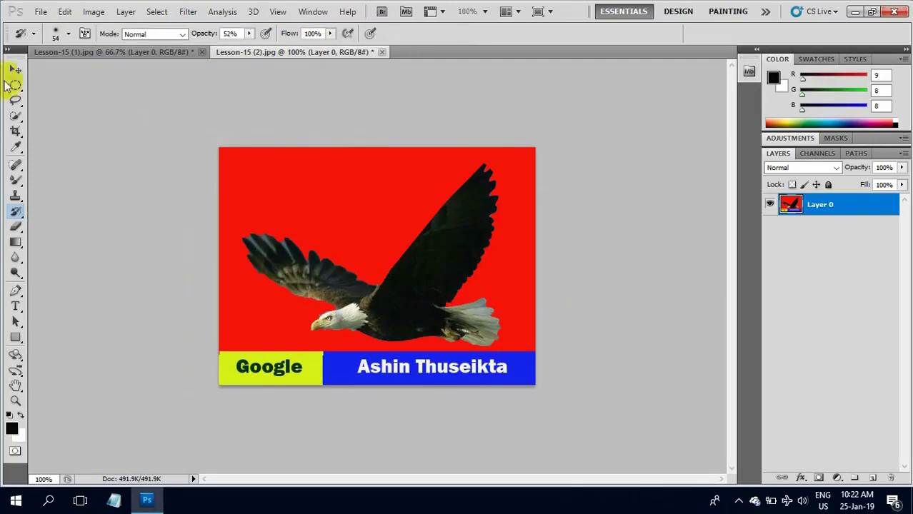
{"action": "left_click", "coordinate": [17, 85]}
{"action": "left_click", "coordinate": [44, 84]}
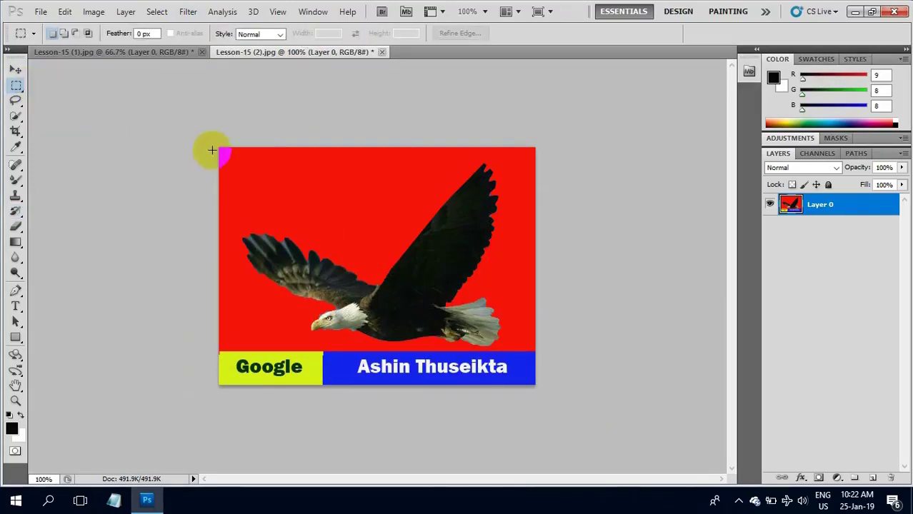
{"action": "left_click_drag", "start_coordinate": [220, 150], "coordinate": [457, 322]}
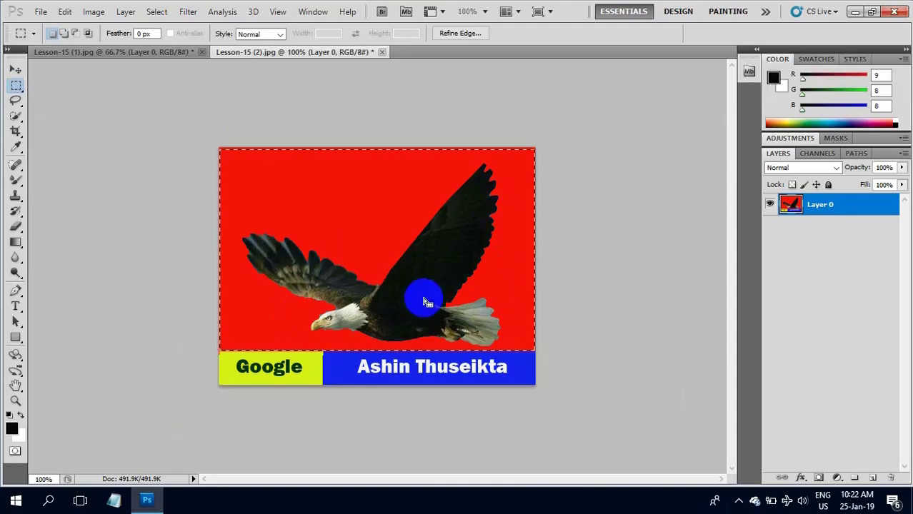
Subtract the red background from the selection with the Quick Selection Tool at 61 px, leaving only the eagle selected
{"action": "left_click", "coordinate": [17, 118]}
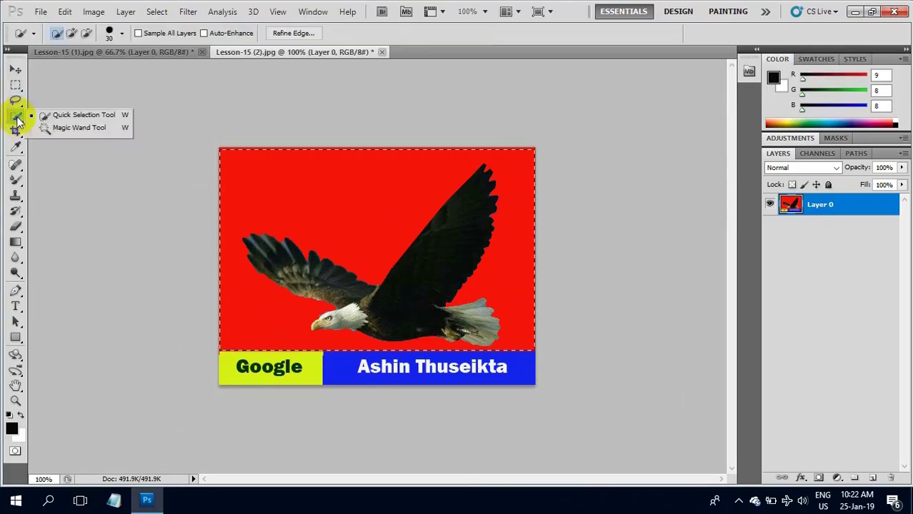
{"action": "left_click", "coordinate": [73, 119]}
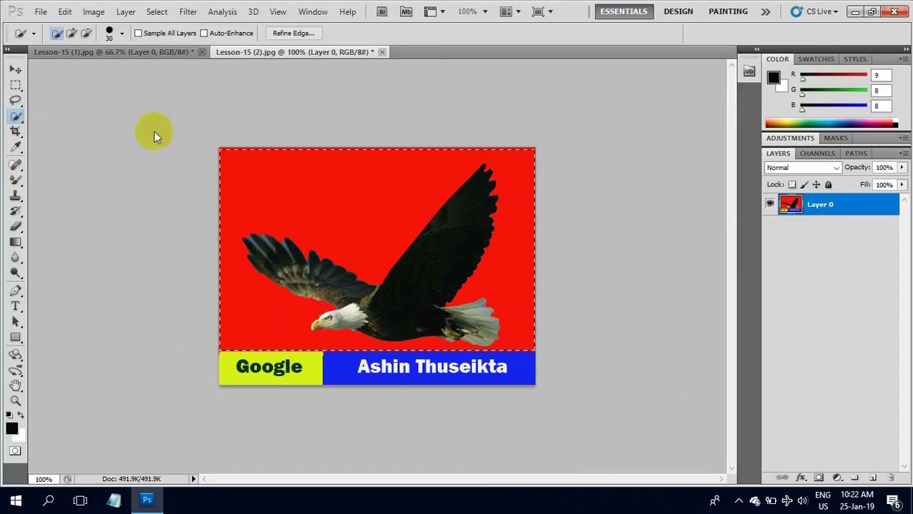
{"action": "left_click", "coordinate": [122, 34]}
{"action": "left_click", "coordinate": [70, 67]}
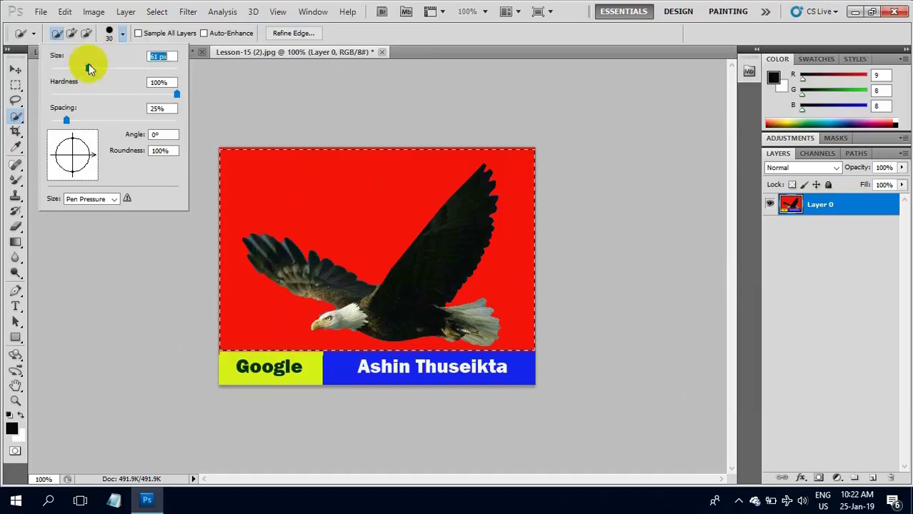
{"action": "left_click_drag", "start_coordinate": [89, 64], "coordinate": [89, 66]}
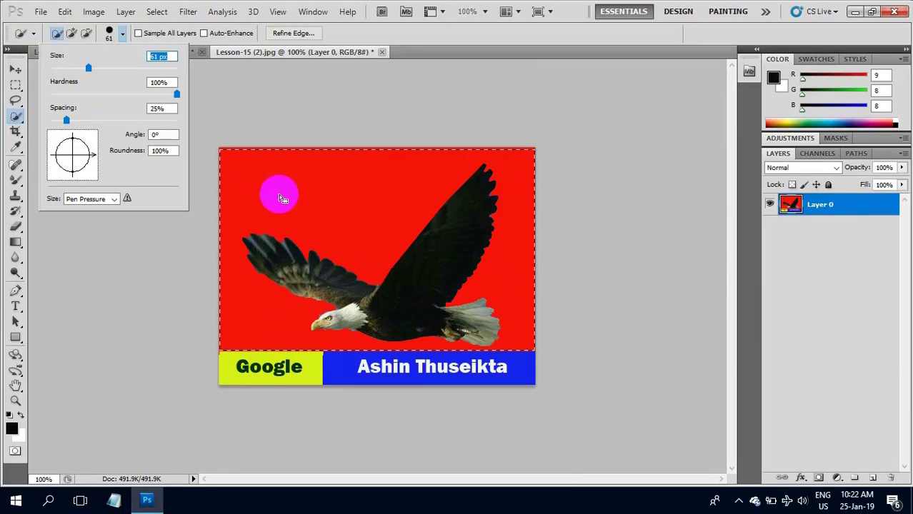
{"action": "key", "text": "alt"}
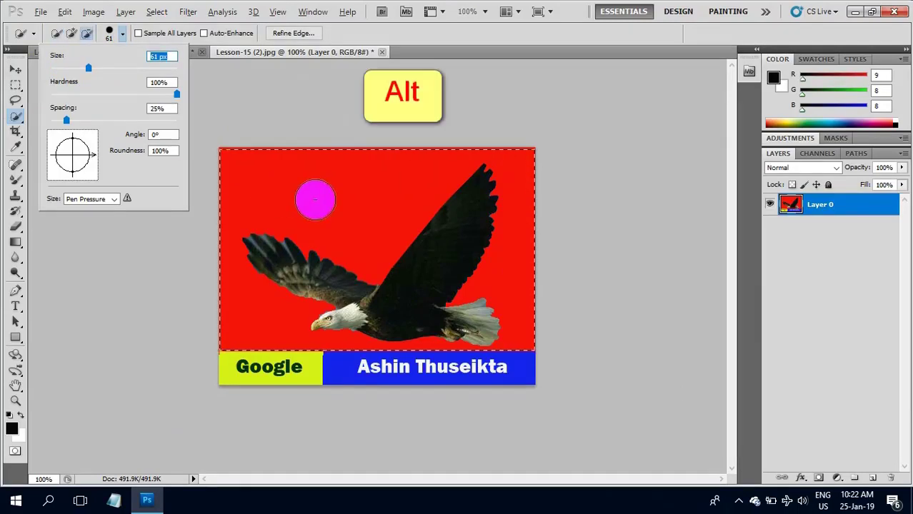
{"action": "left_click", "coordinate": [315, 199]}
{"action": "mouse_move", "coordinate": [316, 196]}
{"action": "left_mouse_down"}
{"action": "mouse_move", "coordinate": [273, 255]}
{"action": "mouse_move", "coordinate": [249, 316]}
{"action": "left_mouse_up"}
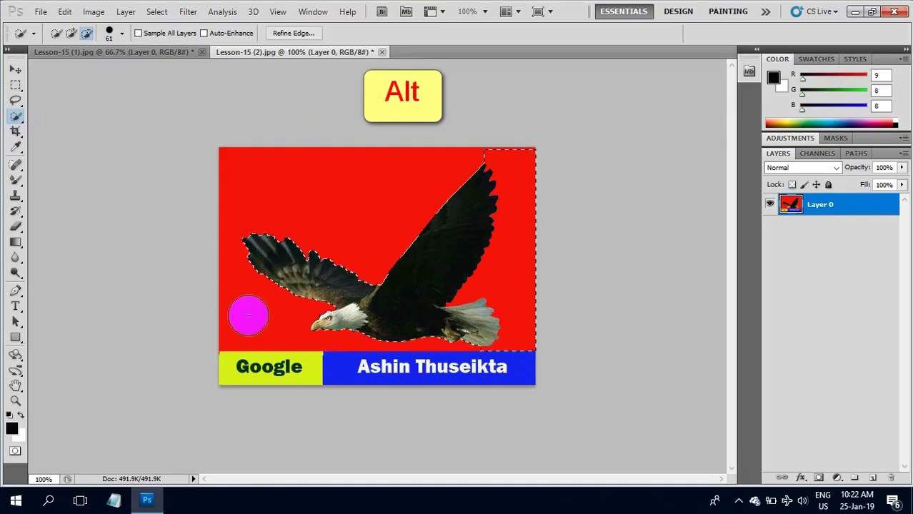
{"action": "left_click_drag", "start_coordinate": [513, 275], "coordinate": [465, 313]}
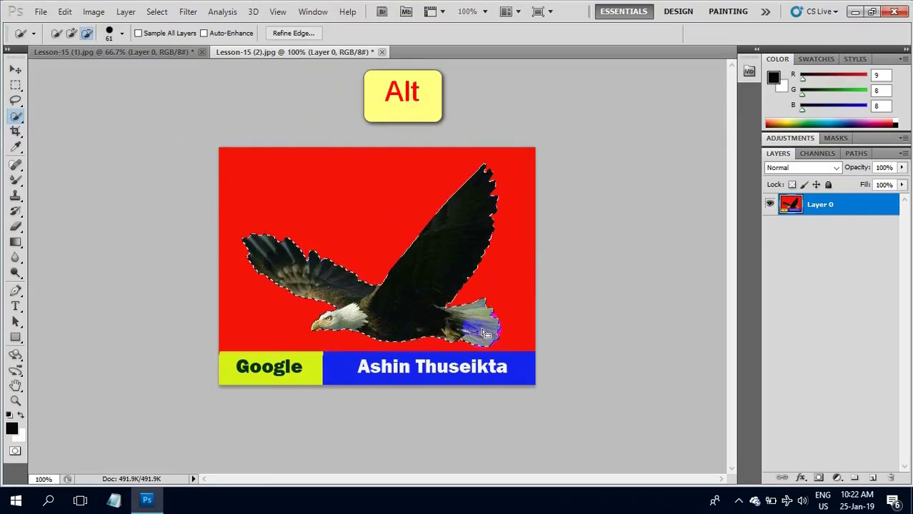
Cut the eagle, paste it into Lesson-15 (1).jpg, and move it into the sky just above the pagoda's golden dome
{"action": "key", "text": "ctrl+x"}
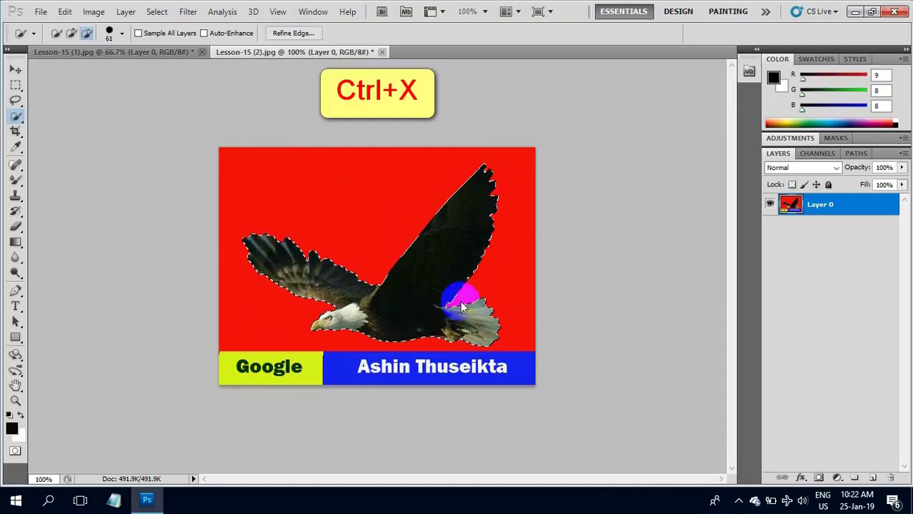
{"action": "left_click", "coordinate": [132, 55]}
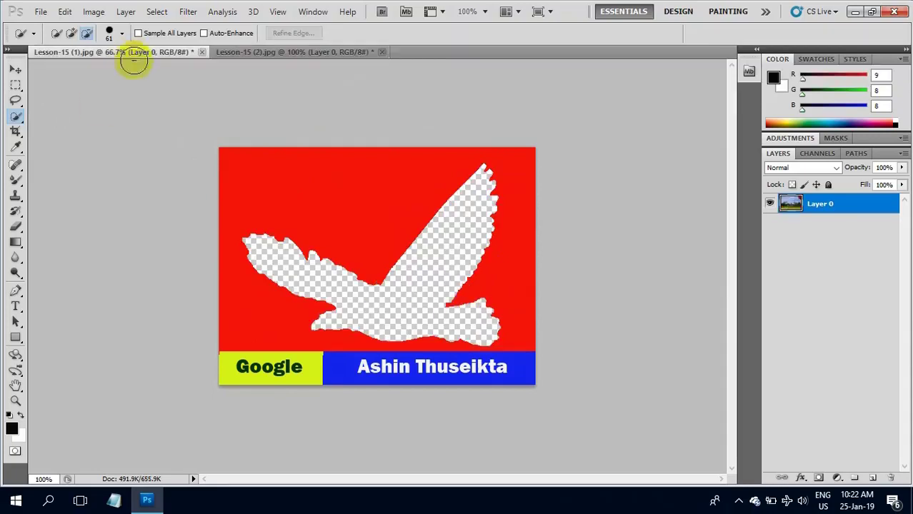
{"action": "key", "text": "ctrl+v"}
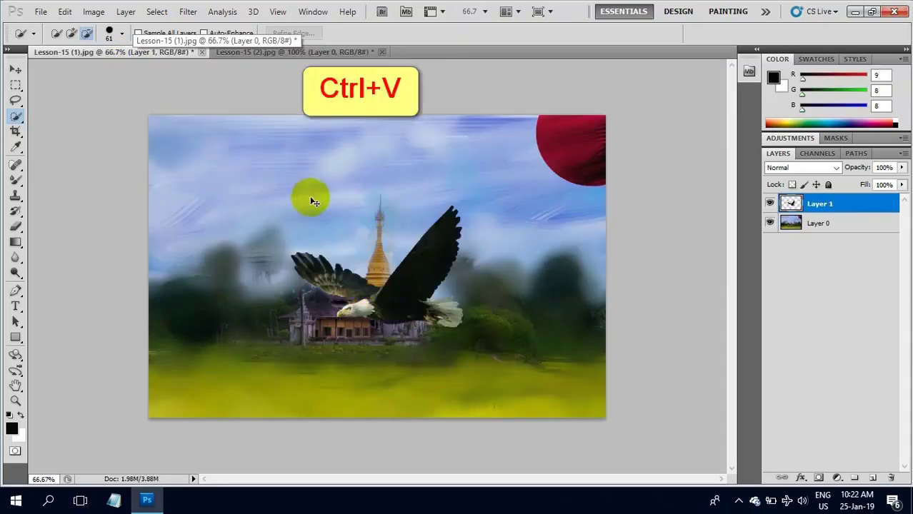
{"action": "left_click", "coordinate": [13, 71]}
{"action": "left_click_drag", "start_coordinate": [374, 298], "coordinate": [391, 245]}
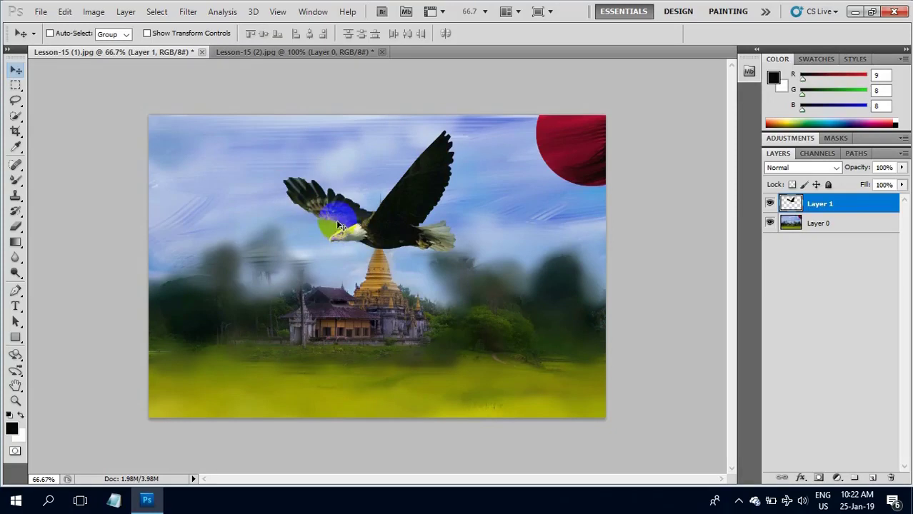
Soften the eagle's edges around the head, wing and body using the Blur Tool at 43 px and 50% strength
{"action": "left_click", "coordinate": [16, 259]}
{"action": "right_click", "coordinate": [18, 260]}
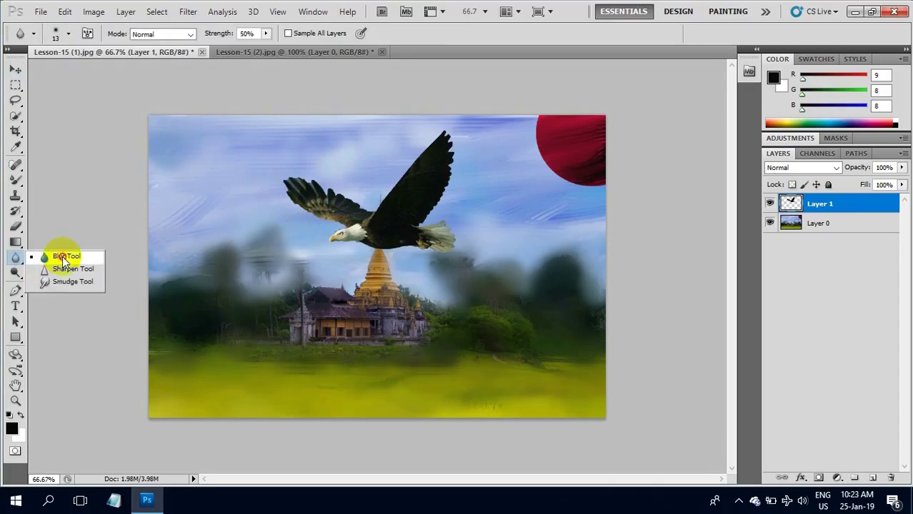
{"action": "left_click", "coordinate": [63, 257]}
{"action": "left_click", "coordinate": [314, 220]}
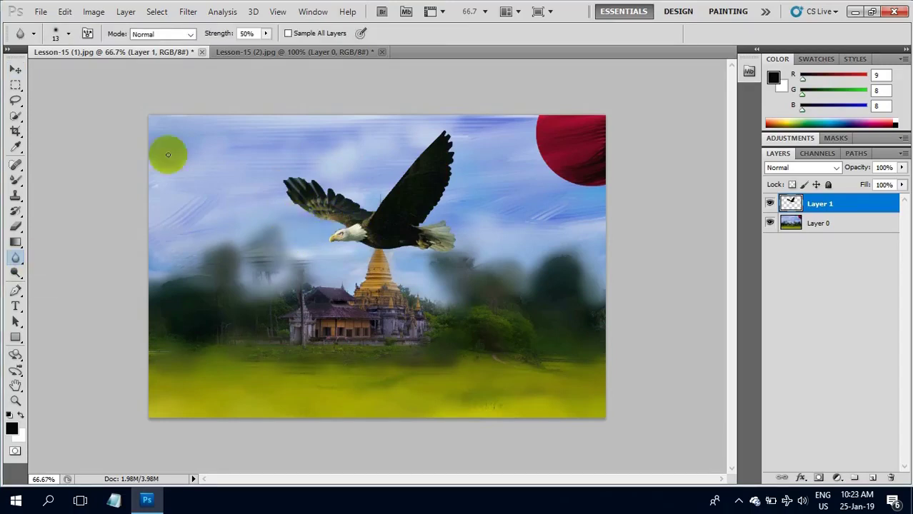
{"action": "left_click", "coordinate": [67, 35]}
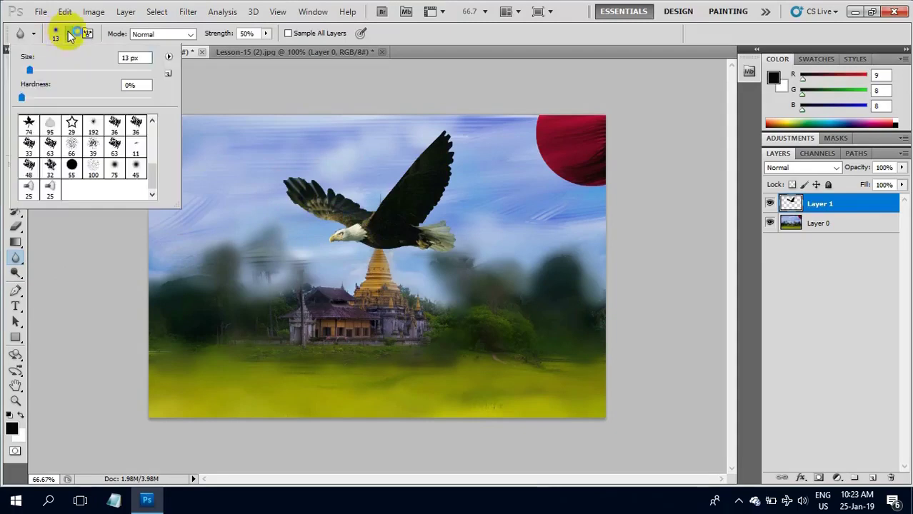
{"action": "left_click_drag", "start_coordinate": [32, 70], "coordinate": [49, 69]}
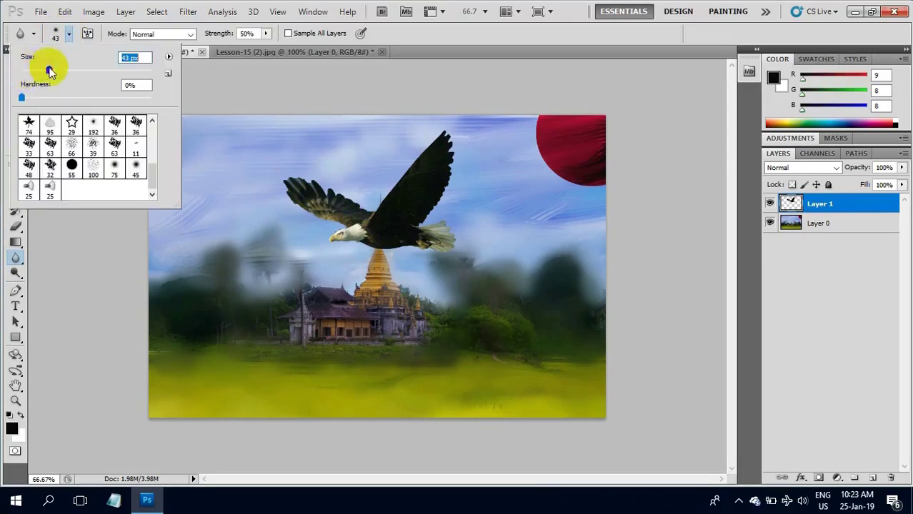
{"action": "left_click", "coordinate": [342, 227]}
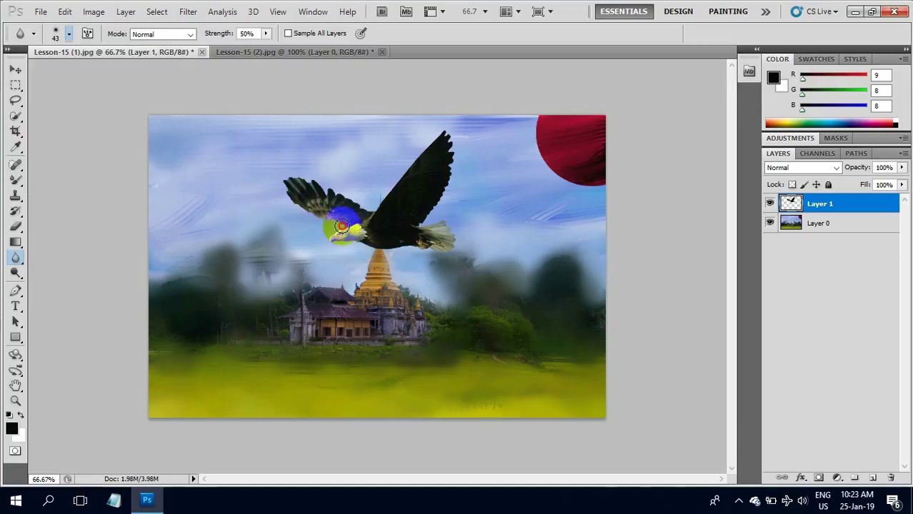
{"action": "mouse_move", "coordinate": [328, 222]}
{"action": "left_mouse_down"}
{"action": "mouse_move", "coordinate": [282, 192]}
{"action": "mouse_move", "coordinate": [340, 223]}
{"action": "mouse_move", "coordinate": [279, 194]}
{"action": "mouse_move", "coordinate": [318, 222]}
{"action": "mouse_move", "coordinate": [268, 187]}
{"action": "mouse_move", "coordinate": [325, 185]}
{"action": "mouse_move", "coordinate": [285, 181]}
{"action": "mouse_move", "coordinate": [355, 202]}
{"action": "mouse_move", "coordinate": [302, 186]}
{"action": "mouse_move", "coordinate": [335, 205]}
{"action": "mouse_move", "coordinate": [335, 216]}
{"action": "mouse_move", "coordinate": [270, 188]}
{"action": "mouse_move", "coordinate": [344, 216]}
{"action": "mouse_move", "coordinate": [369, 193]}
{"action": "mouse_move", "coordinate": [372, 206]}
{"action": "mouse_move", "coordinate": [406, 166]}
{"action": "mouse_move", "coordinate": [389, 200]}
{"action": "mouse_move", "coordinate": [423, 140]}
{"action": "mouse_move", "coordinate": [364, 248]}
{"action": "mouse_move", "coordinate": [409, 242]}
{"action": "mouse_move", "coordinate": [334, 246]}
{"action": "mouse_move", "coordinate": [358, 238]}
{"action": "mouse_move", "coordinate": [336, 243]}
{"action": "mouse_move", "coordinate": [448, 249]}
{"action": "mouse_move", "coordinate": [448, 227]}
{"action": "mouse_move", "coordinate": [443, 247]}
{"action": "mouse_move", "coordinate": [411, 246]}
{"action": "mouse_move", "coordinate": [411, 221]}
{"action": "mouse_move", "coordinate": [405, 234]}
{"action": "mouse_move", "coordinate": [431, 194]}
{"action": "mouse_move", "coordinate": [378, 227]}
{"action": "mouse_move", "coordinate": [390, 183]}
{"action": "mouse_move", "coordinate": [362, 225]}
{"action": "mouse_move", "coordinate": [324, 195]}
{"action": "mouse_move", "coordinate": [335, 217]}
{"action": "mouse_move", "coordinate": [296, 199]}
{"action": "mouse_move", "coordinate": [376, 256]}
{"action": "mouse_move", "coordinate": [398, 244]}
{"action": "left_mouse_up"}
Smear the feathers of the eagle's smaller wing with the Smudge Tool at 13 px and 50% strength
{"action": "left_click_drag", "start_coordinate": [21, 264], "coordinate": [125, 268]}
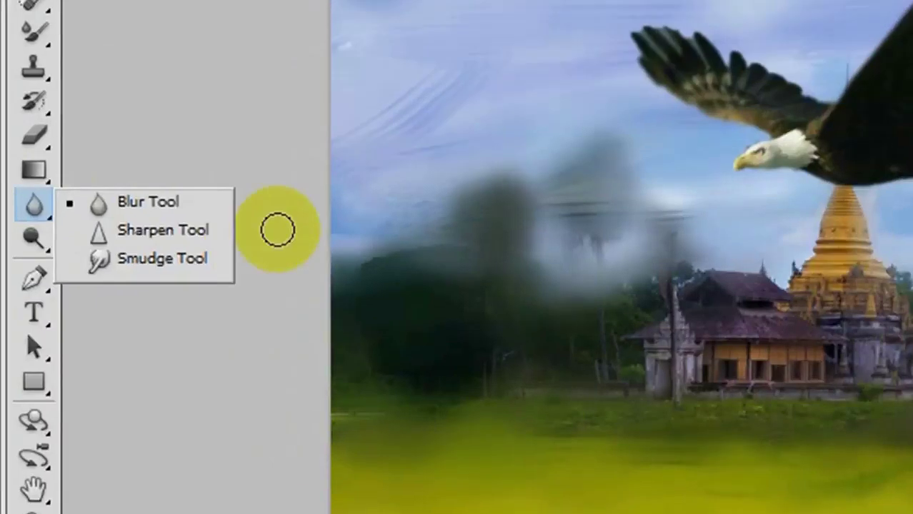
{"action": "mouse_move", "coordinate": [278, 229]}
{"action": "left_mouse_down"}
{"action": "mouse_move", "coordinate": [211, 236]}
{"action": "mouse_move", "coordinate": [171, 259]}
{"action": "left_mouse_up"}
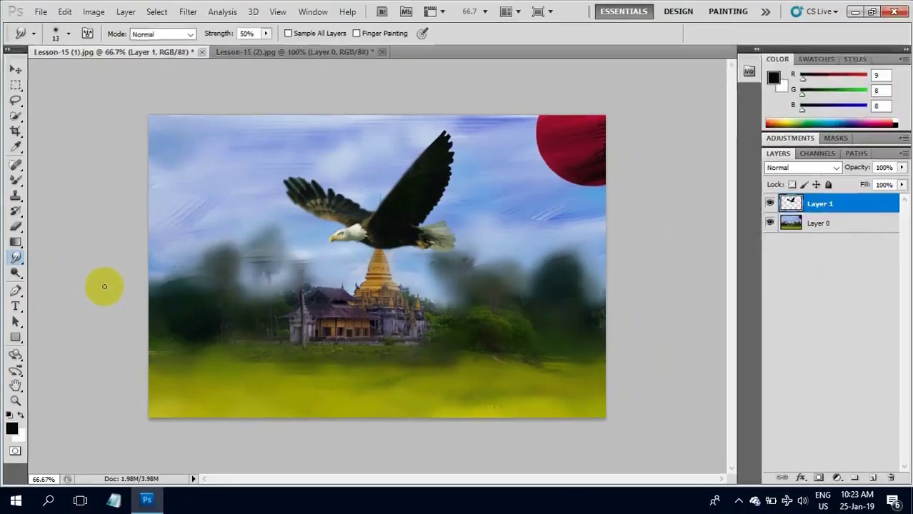
{"action": "left_click", "coordinate": [311, 185]}
{"action": "mouse_move", "coordinate": [310, 182]}
{"action": "left_mouse_down"}
{"action": "mouse_move", "coordinate": [350, 209]}
{"action": "mouse_move", "coordinate": [329, 201]}
{"action": "mouse_move", "coordinate": [334, 176]}
{"action": "mouse_move", "coordinate": [330, 199]}
{"action": "mouse_move", "coordinate": [299, 202]}
{"action": "left_mouse_up"}
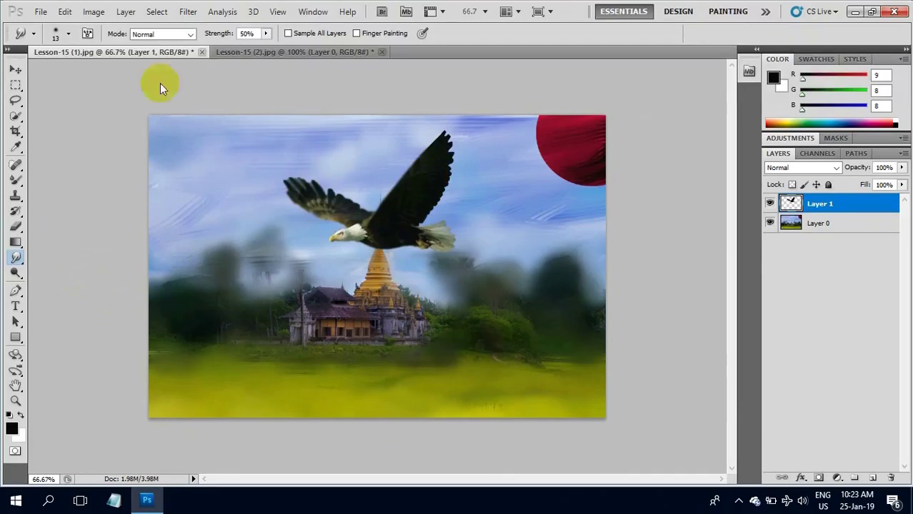
Enlarge the Smudge brush to 35 px and pull the feather tips of both wings outward, undoing a stray stroke
{"action": "left_click", "coordinate": [72, 36]}
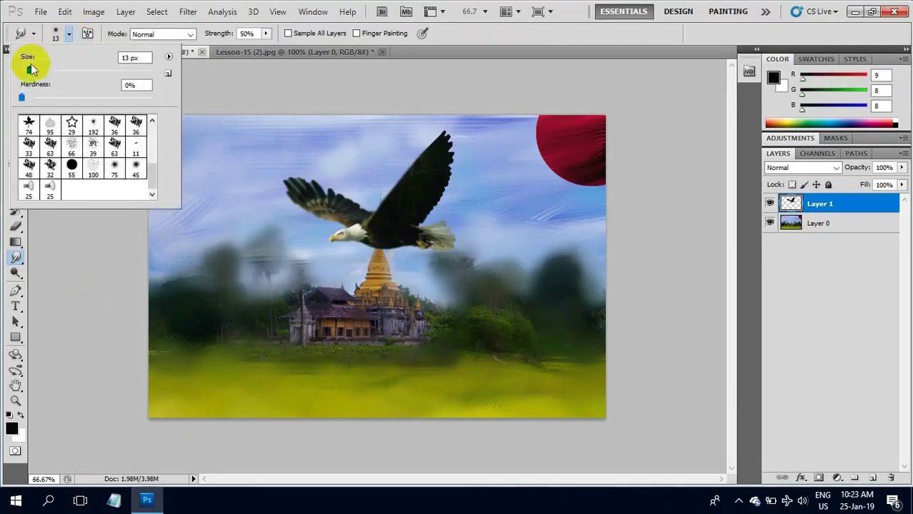
{"action": "left_click_drag", "start_coordinate": [29, 71], "coordinate": [44, 69]}
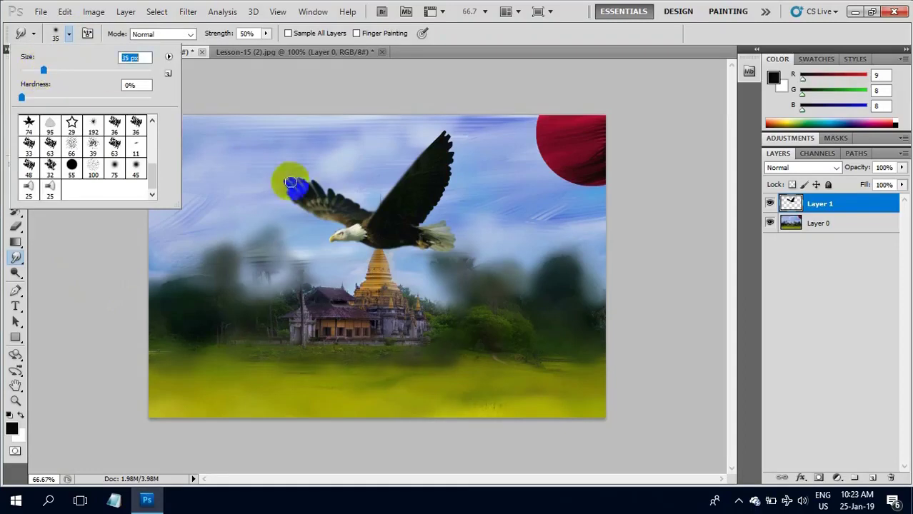
{"action": "mouse_move", "coordinate": [305, 193]}
{"action": "left_mouse_down"}
{"action": "mouse_move", "coordinate": [271, 162]}
{"action": "mouse_move", "coordinate": [292, 182]}
{"action": "mouse_move", "coordinate": [320, 187]}
{"action": "mouse_move", "coordinate": [282, 160]}
{"action": "mouse_move", "coordinate": [343, 202]}
{"action": "mouse_move", "coordinate": [315, 176]}
{"action": "mouse_move", "coordinate": [345, 209]}
{"action": "mouse_move", "coordinate": [361, 214]}
{"action": "mouse_move", "coordinate": [339, 187]}
{"action": "mouse_move", "coordinate": [382, 218]}
{"action": "mouse_move", "coordinate": [436, 213]}
{"action": "mouse_move", "coordinate": [441, 204]}
{"action": "mouse_move", "coordinate": [424, 197]}
{"action": "mouse_move", "coordinate": [445, 180]}
{"action": "mouse_move", "coordinate": [432, 168]}
{"action": "mouse_move", "coordinate": [442, 147]}
{"action": "mouse_move", "coordinate": [455, 151]}
{"action": "mouse_move", "coordinate": [475, 135]}
{"action": "mouse_move", "coordinate": [461, 152]}
{"action": "left_mouse_up"}
{"action": "key", "text": "ctrl+z"}
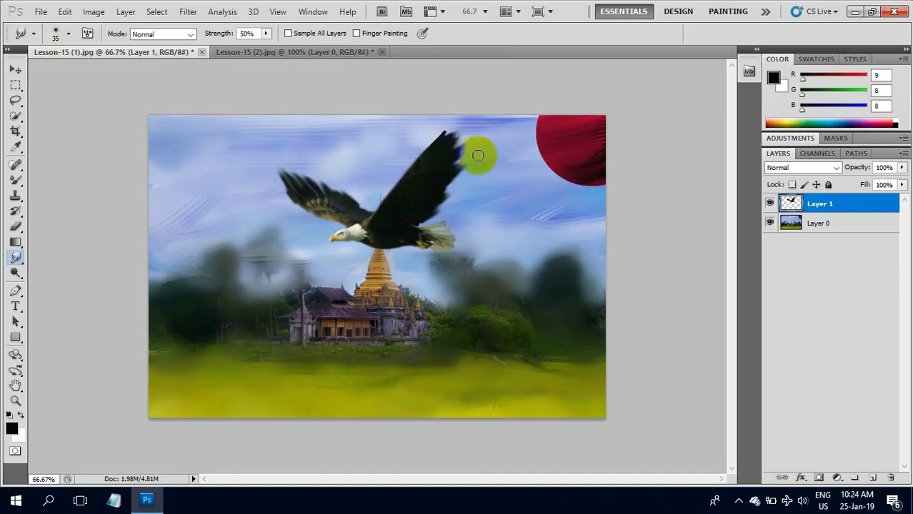
Enlarge the Smudge brush to 57 px and smear the large wing's trailing feathers and the tail outward
{"action": "left_click", "coordinate": [69, 35]}
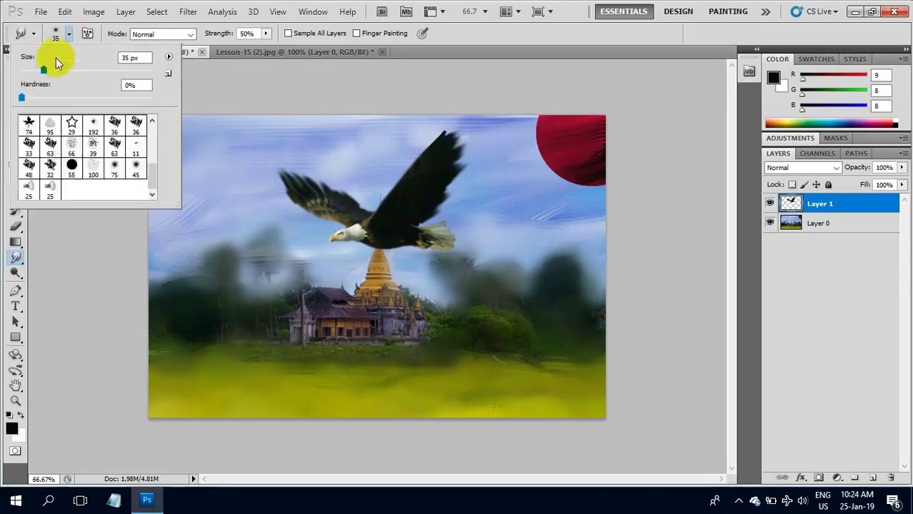
{"action": "left_click_drag", "start_coordinate": [55, 69], "coordinate": [56, 69]}
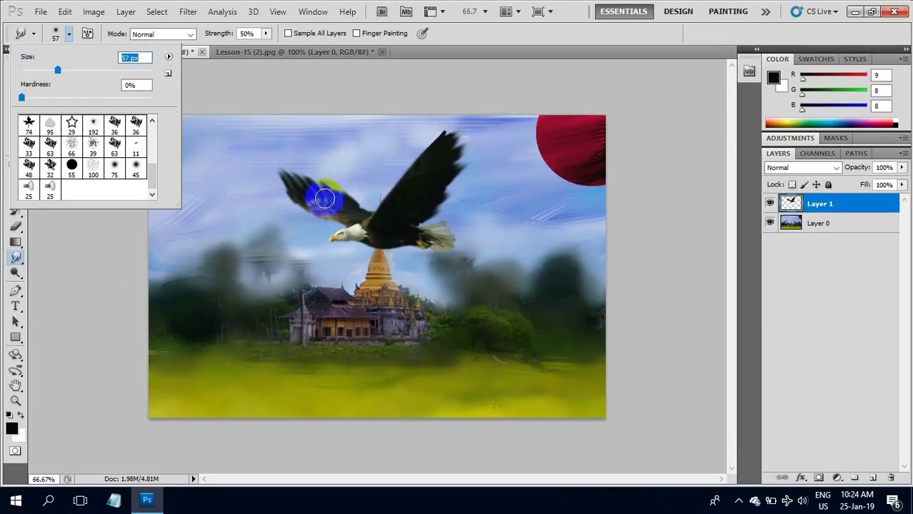
{"action": "left_click", "coordinate": [418, 217]}
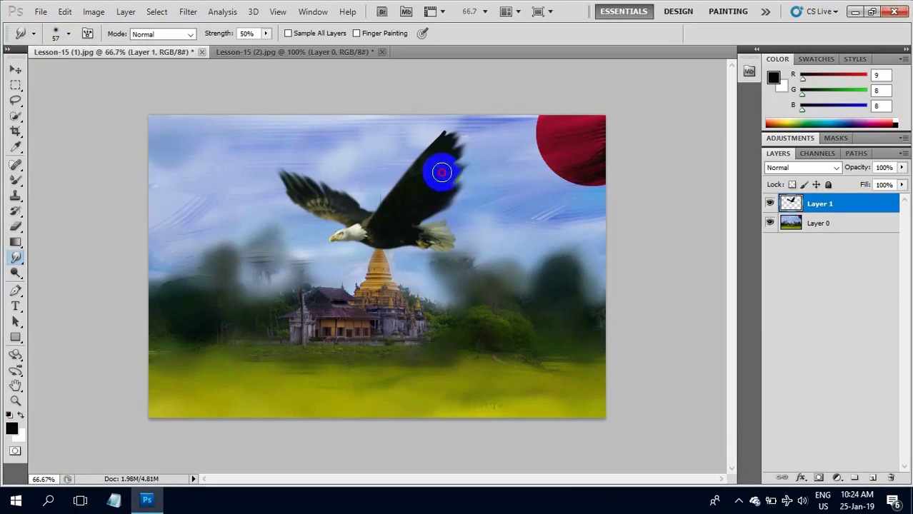
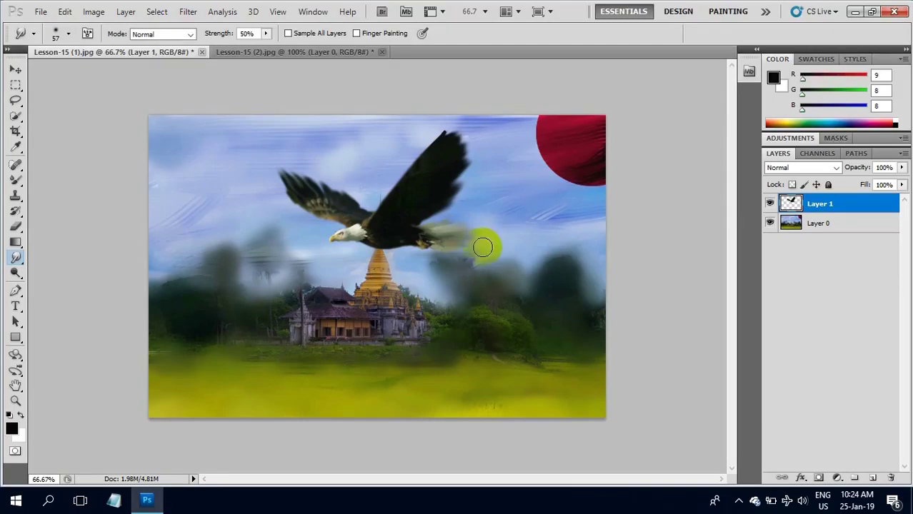
Scale the eagle down in the sky to the upper left of the pagoda and place two copies below the red circle
{"action": "left_click_drag", "start_coordinate": [375, 288], "coordinate": [379, 279]}
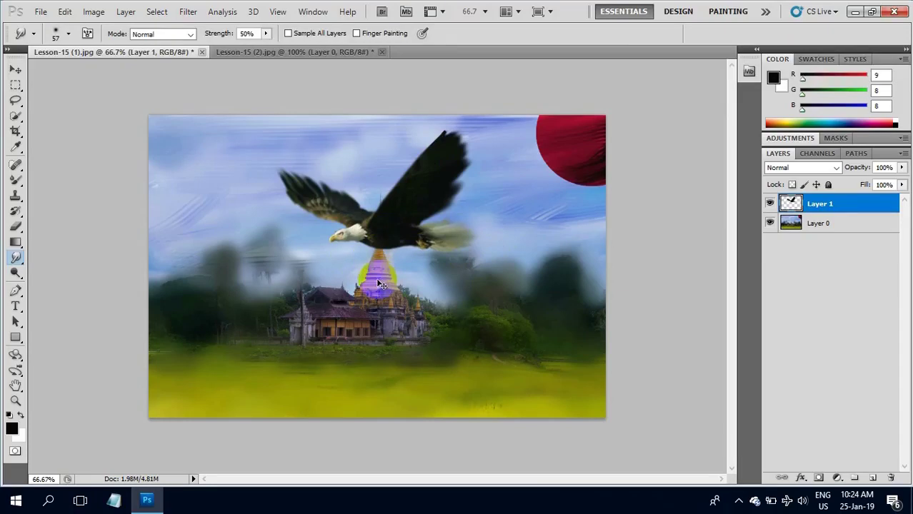
{"action": "key", "text": "ctrl+t"}
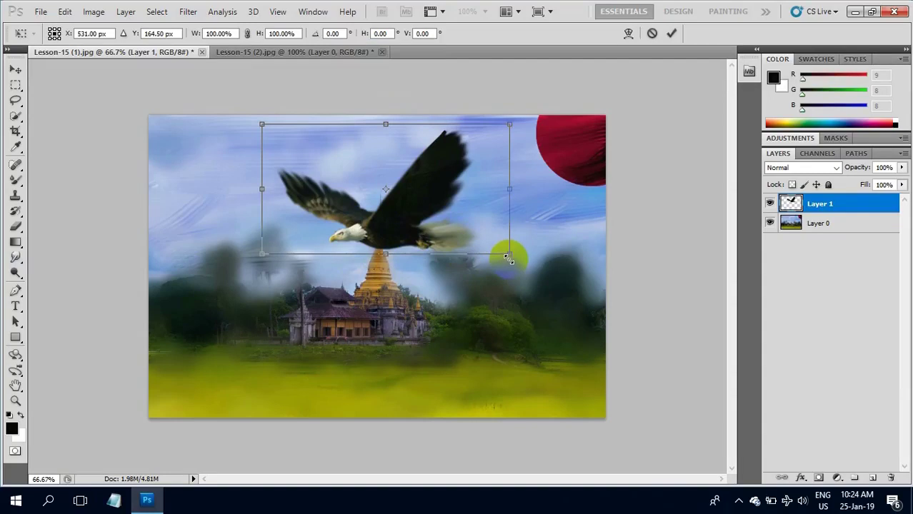
{"action": "left_click_drag", "start_coordinate": [507, 254], "coordinate": [315, 184]}
{"action": "left_click_drag", "start_coordinate": [306, 148], "coordinate": [244, 166]}
{"action": "key", "text": "Return"}
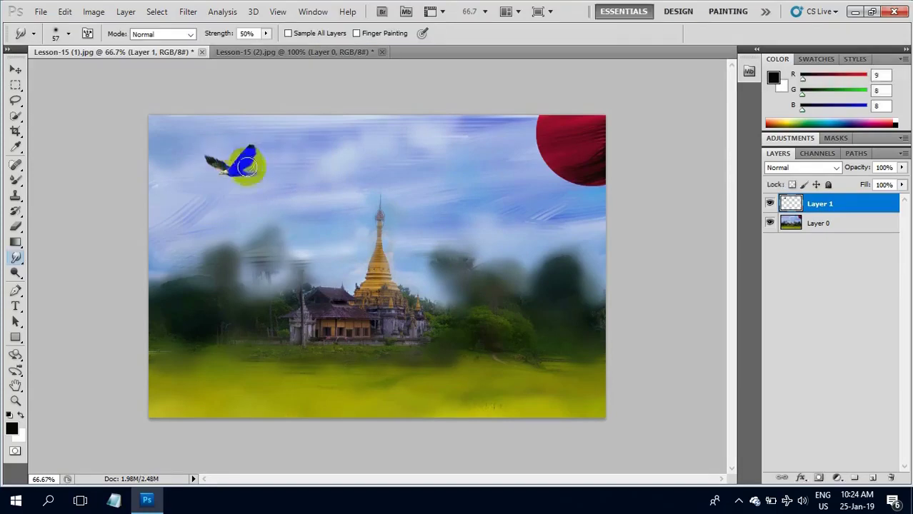
{"action": "left_click", "coordinate": [15, 68]}
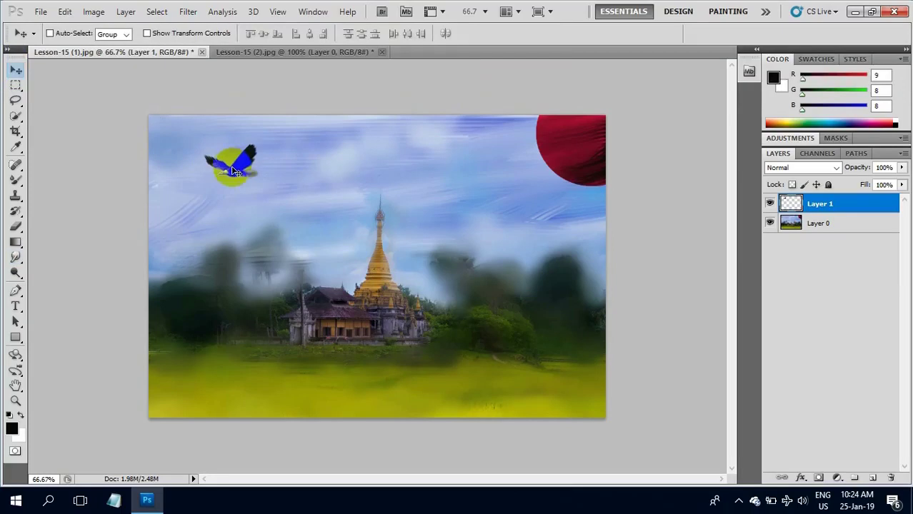
{"action": "left_click_drag", "start_coordinate": [240, 171], "coordinate": [568, 236]}
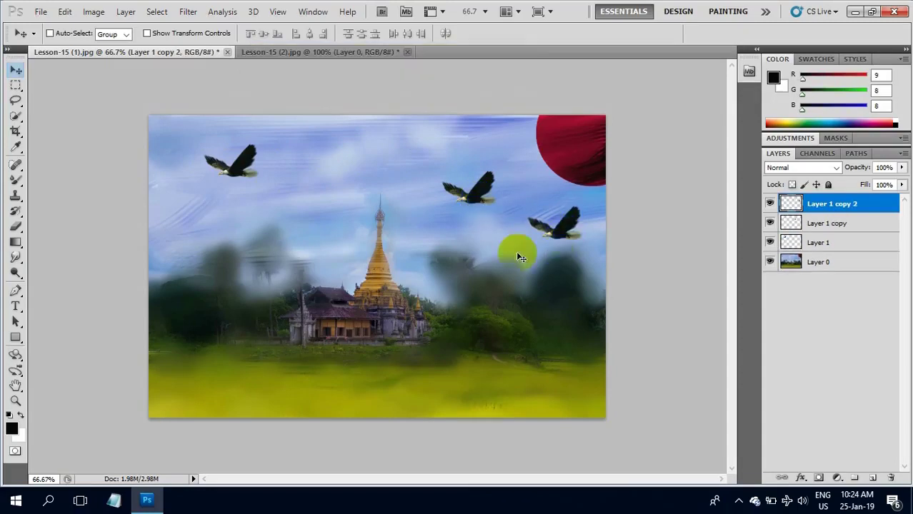
Cut the yellow and blue text banner out of Lesson-15 (2).jpg and paste it into Lesson-15 (1).jpg
{"action": "left_click", "coordinate": [305, 52]}
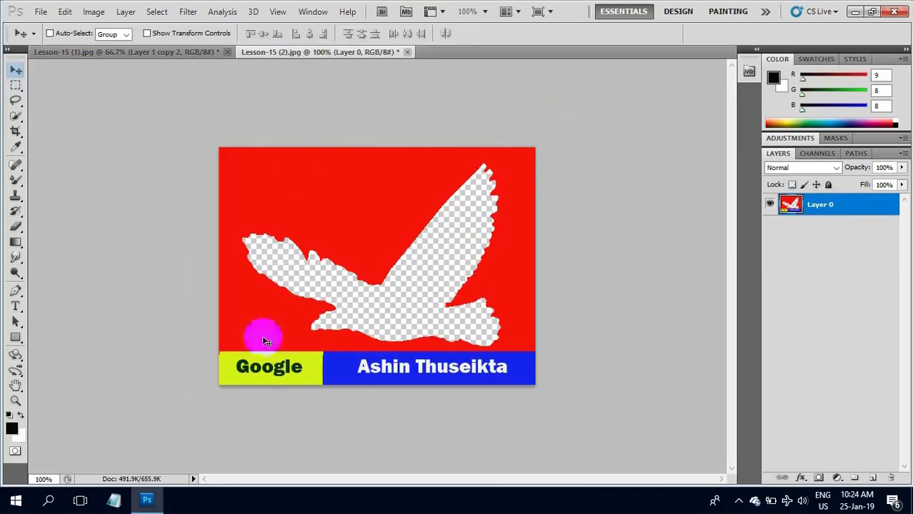
{"action": "left_click", "coordinate": [16, 85]}
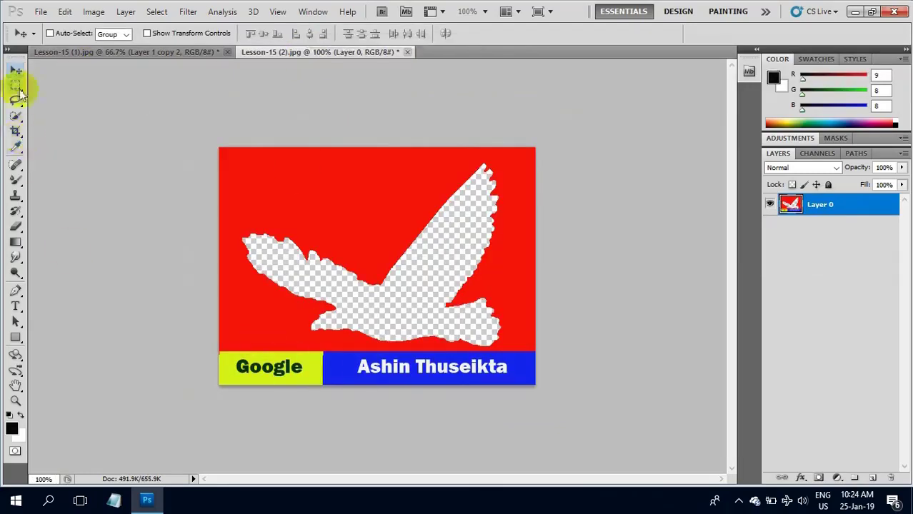
{"action": "left_click", "coordinate": [53, 85]}
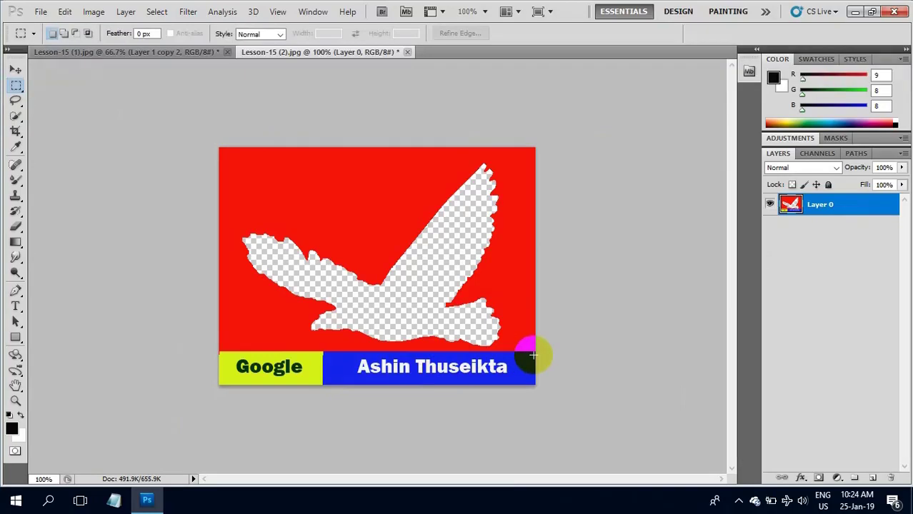
{"action": "left_click_drag", "start_coordinate": [533, 354], "coordinate": [218, 383]}
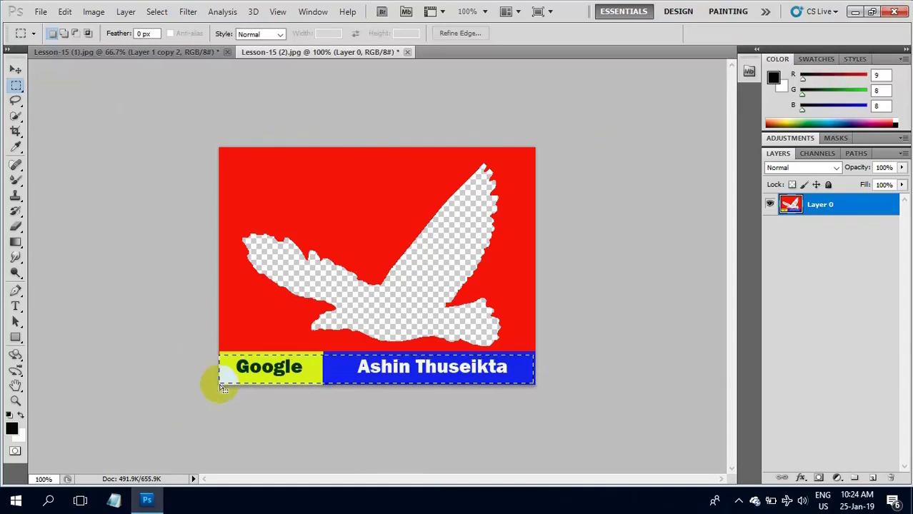
{"action": "key", "text": "ctrl+x"}
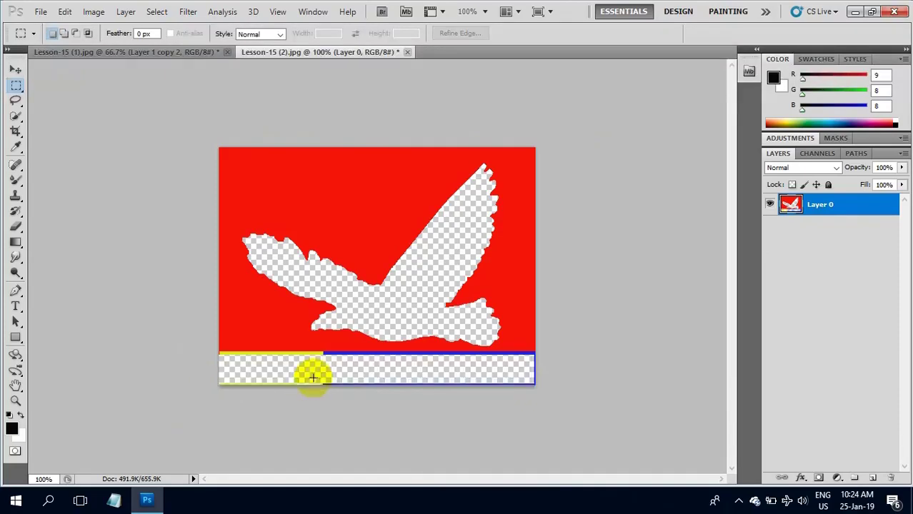
{"action": "left_click", "coordinate": [177, 51]}
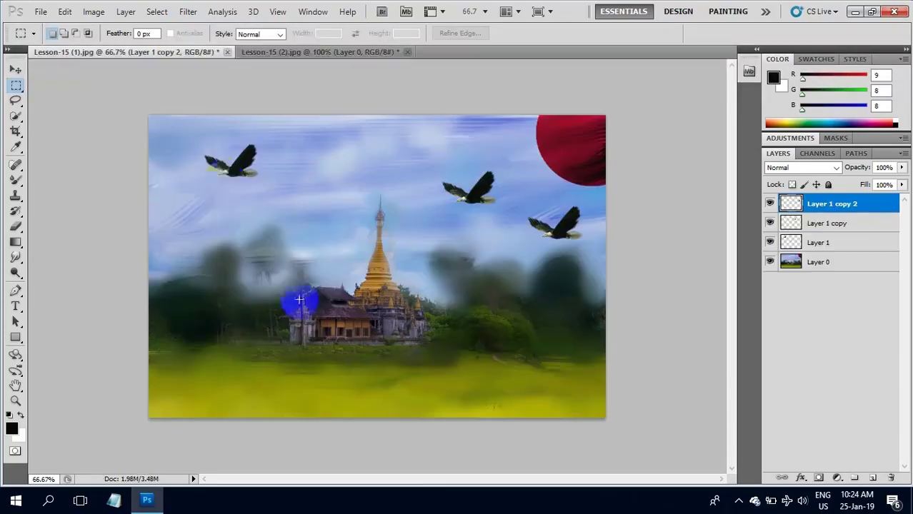
{"action": "key", "text": "ctrl+v"}
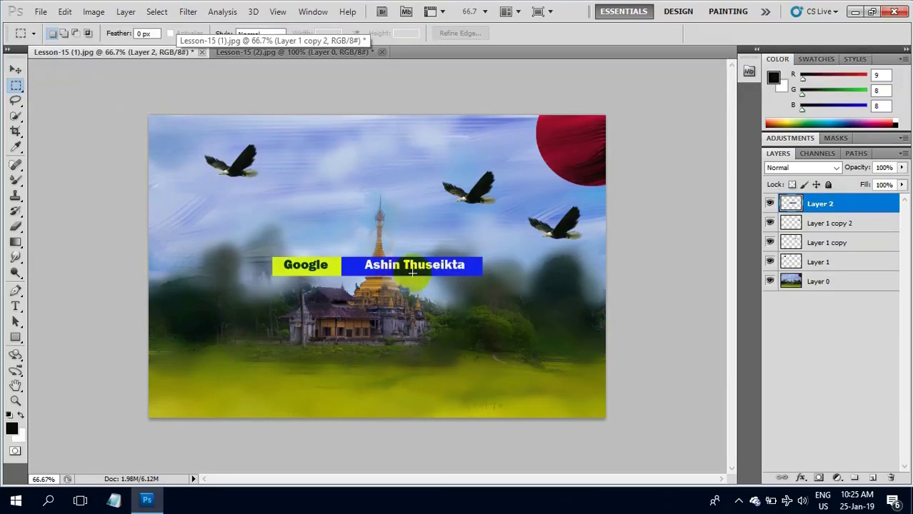
Scale the pasted banner proportionally to about 223% and align it along the lower edge of the pagoda picture
{"action": "key", "text": "ctrl+t"}
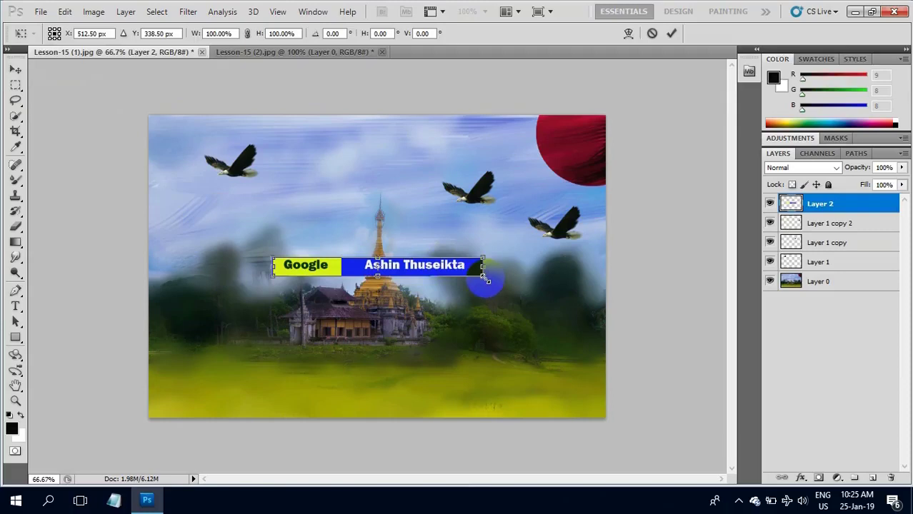
{"action": "left_click_drag", "start_coordinate": [484, 278], "coordinate": [742, 351]}
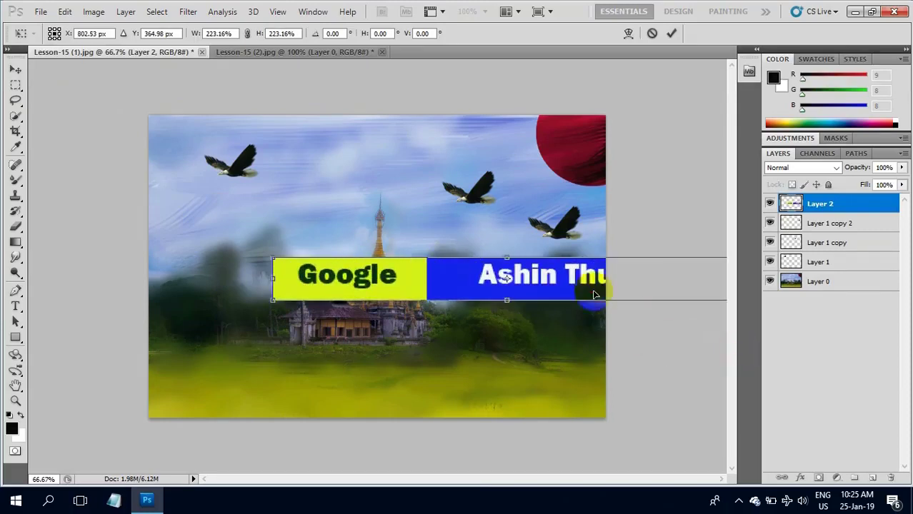
{"action": "left_click_drag", "start_coordinate": [572, 285], "coordinate": [438, 409]}
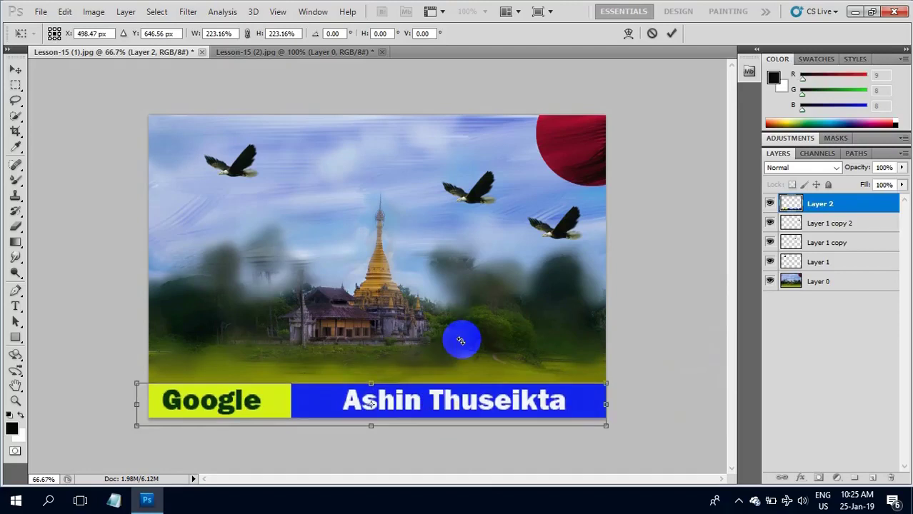
{"action": "key", "text": "Return"}
Merge all layers, from Layer 2 down to Layer 0, into a single layer
{"action": "key", "text": "m"}
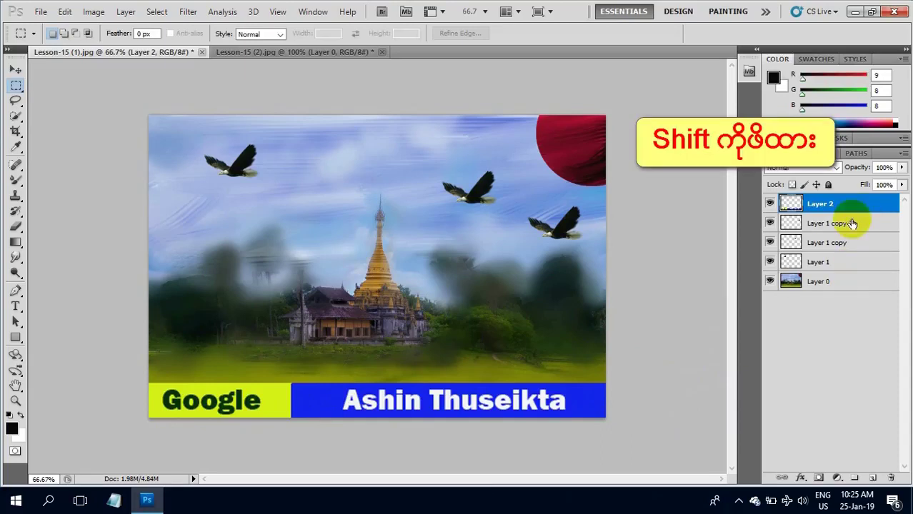
{"action": "left_click", "coordinate": [836, 282], "text": "shift"}
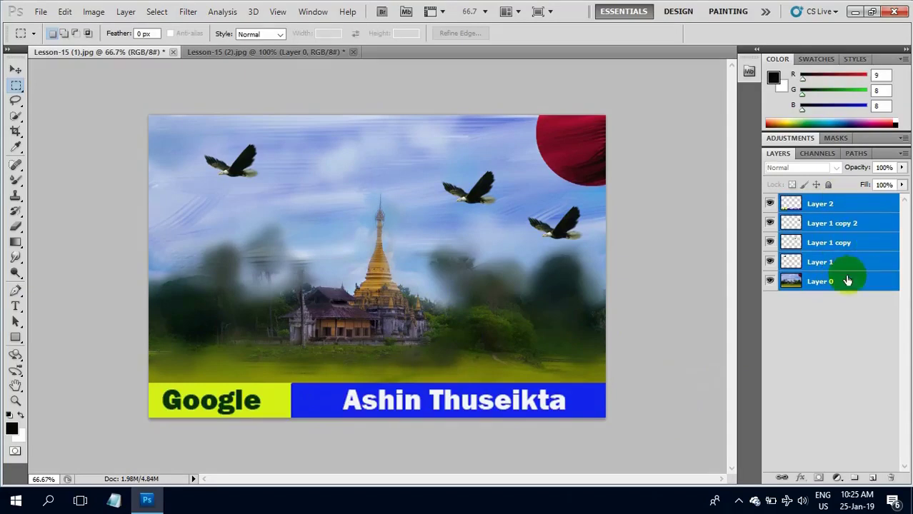
{"action": "key", "text": "ctrl+e"}
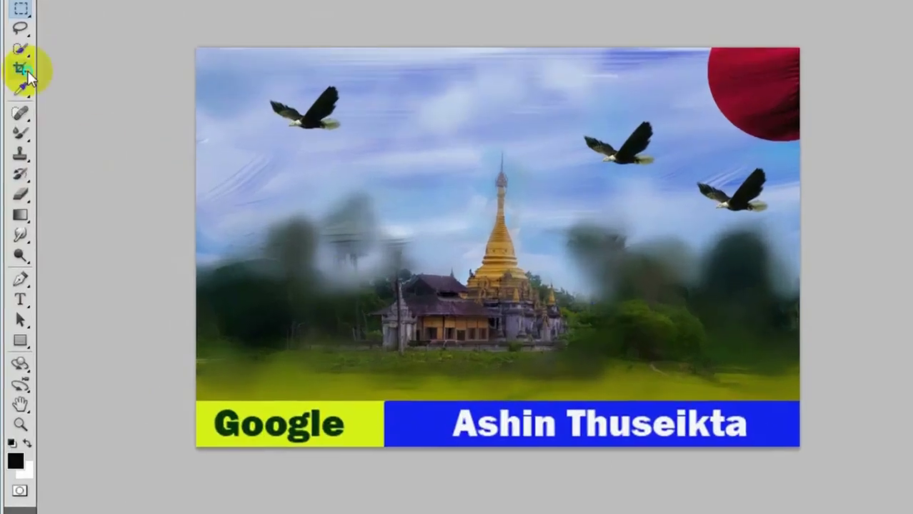
{"action": "left_click", "coordinate": [21, 68]}
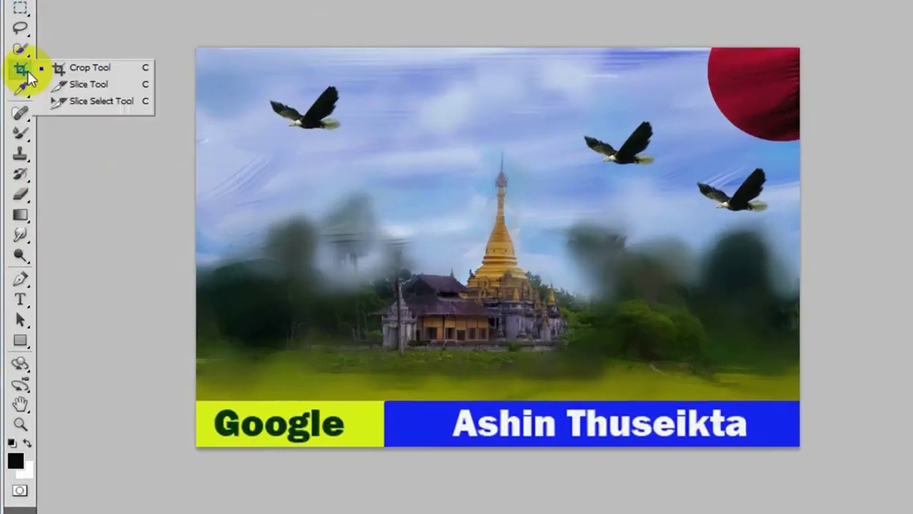
{"action": "left_click", "coordinate": [79, 85]}
{"action": "left_click_drag", "start_coordinate": [375, 158], "coordinate": [537, 229]}
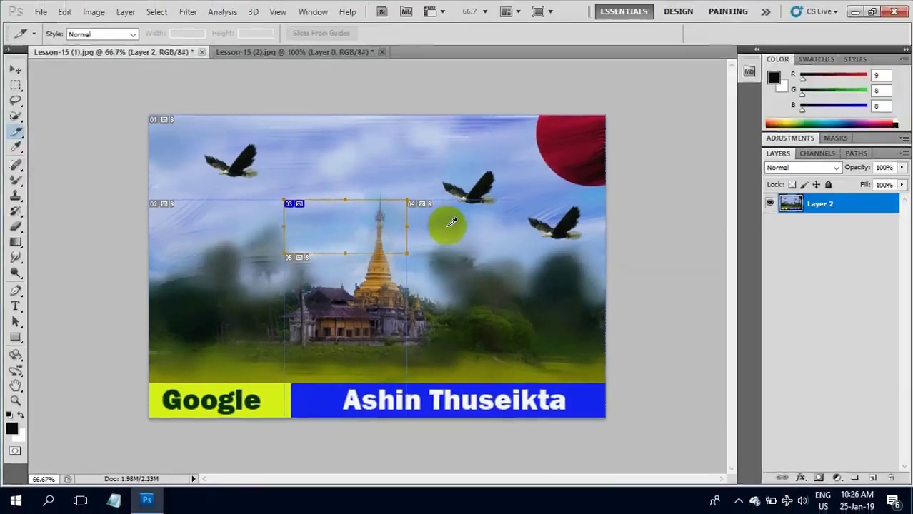
{"action": "key", "text": "Delete"}
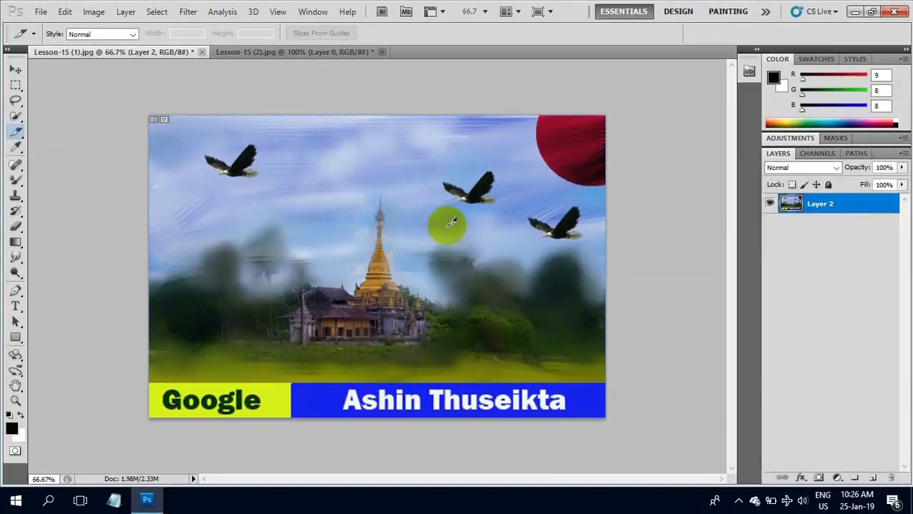
Draw a rectangular slice around the pagoda spire and the sky beside it using the Slice Tool
{"action": "left_click", "coordinate": [15, 132]}
{"action": "left_click", "coordinate": [57, 138]}
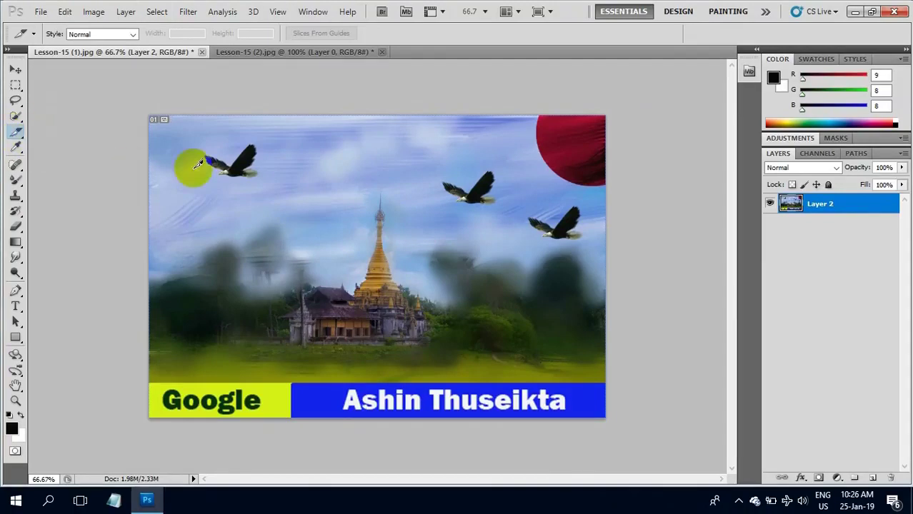
{"action": "left_click_drag", "start_coordinate": [257, 187], "coordinate": [425, 270]}
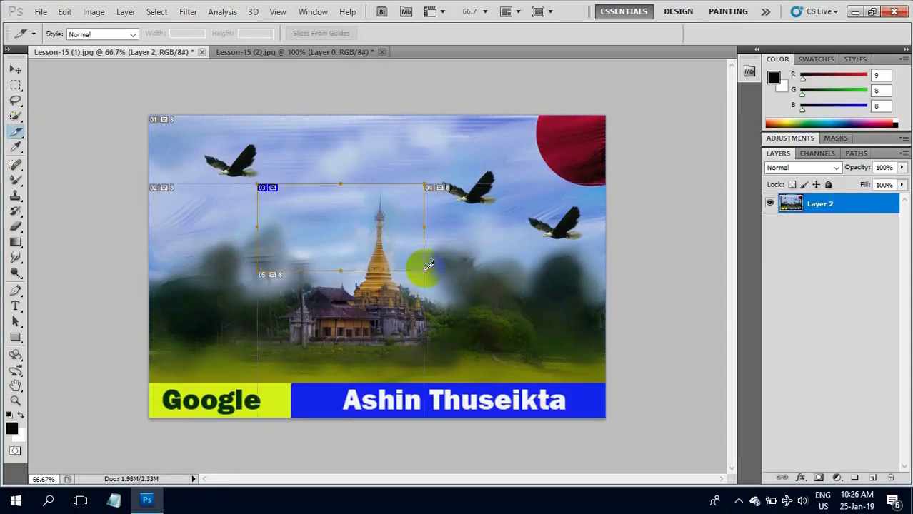
{"action": "left_click", "coordinate": [376, 255]}
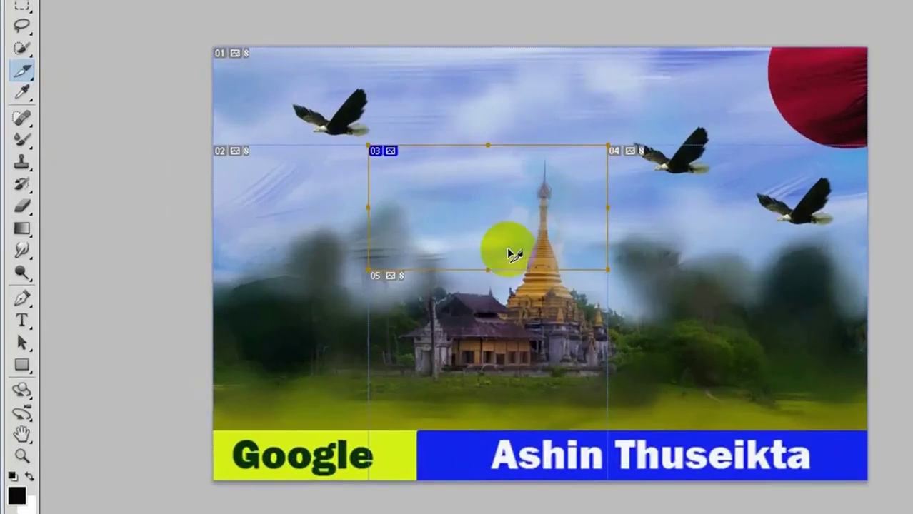
Resize the slice with the Slice Select Tool and fit it over the yellow Google block of the banner
{"action": "left_click", "coordinate": [23, 70]}
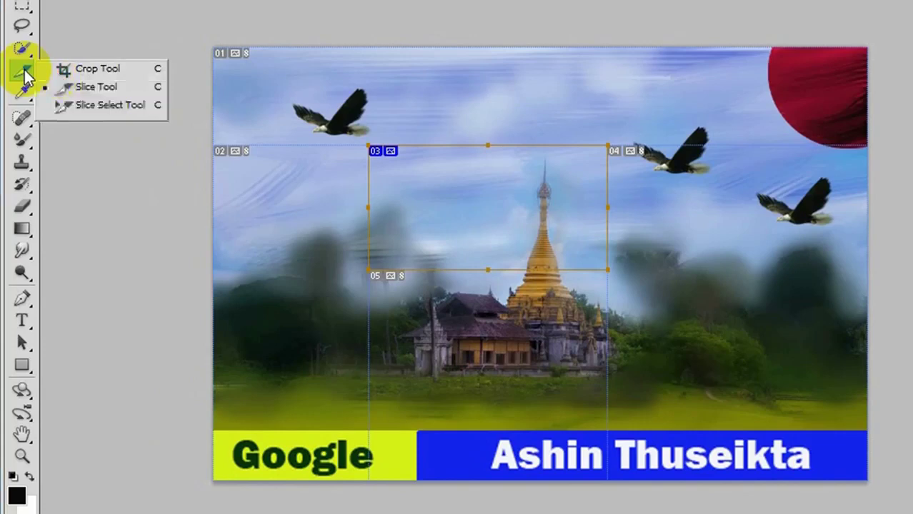
{"action": "left_click", "coordinate": [105, 108]}
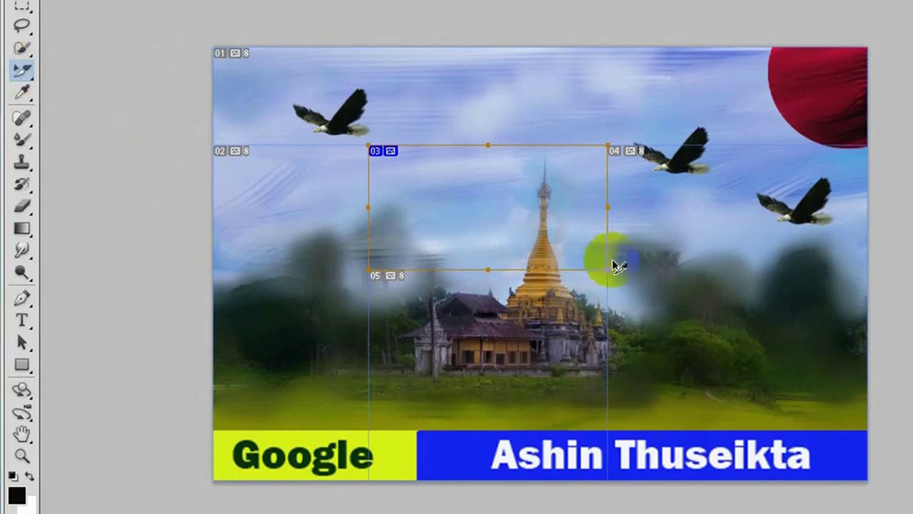
{"action": "left_click_drag", "start_coordinate": [605, 267], "coordinate": [572, 197]}
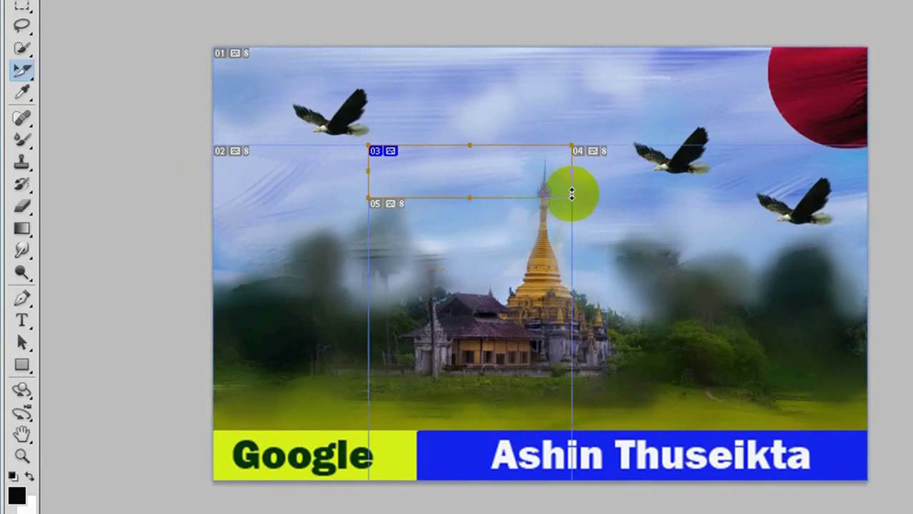
{"action": "left_click_drag", "start_coordinate": [516, 173], "coordinate": [422, 426]}
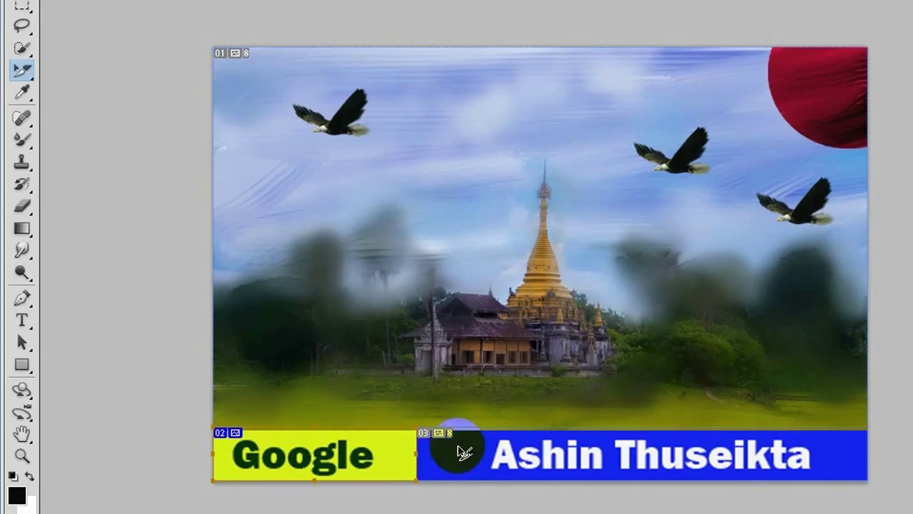
Draw a second slice with the Slice Tool covering the blue name block of the banner
{"action": "left_click_drag", "start_coordinate": [40, 56], "coordinate": [79, 86]}
{"action": "left_click", "coordinate": [682, 368]}
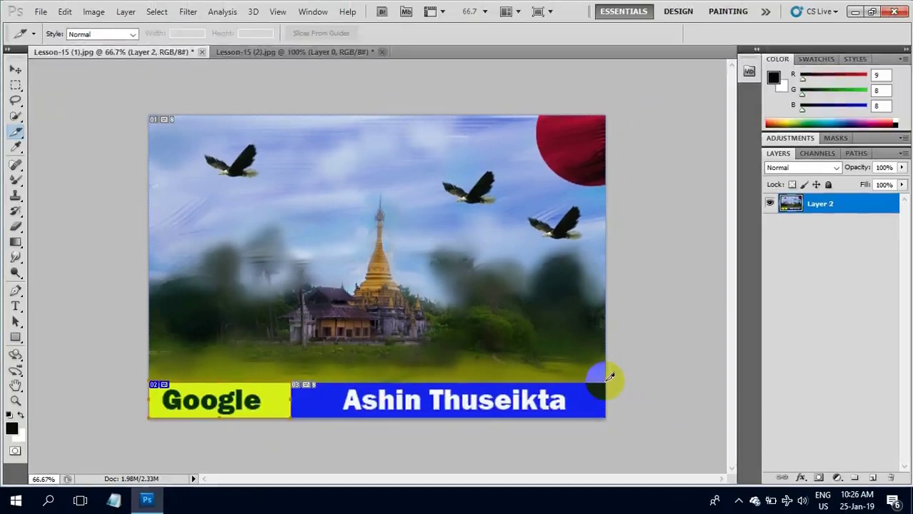
{"action": "left_click_drag", "start_coordinate": [609, 376], "coordinate": [296, 420]}
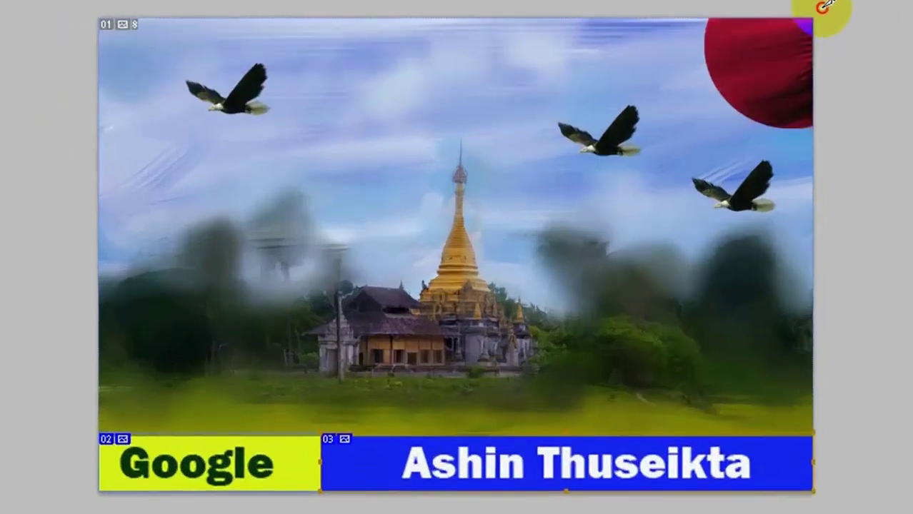
Draw a third slice covering the whole pagoda picture above the banner
{"action": "left_click_drag", "start_coordinate": [610, 108], "coordinate": [554, 190]}
{"action": "left_click_drag", "start_coordinate": [729, 139], "coordinate": [83, 437]}
{"action": "left_click", "coordinate": [332, 306]}
{"action": "left_click", "coordinate": [289, 97]}
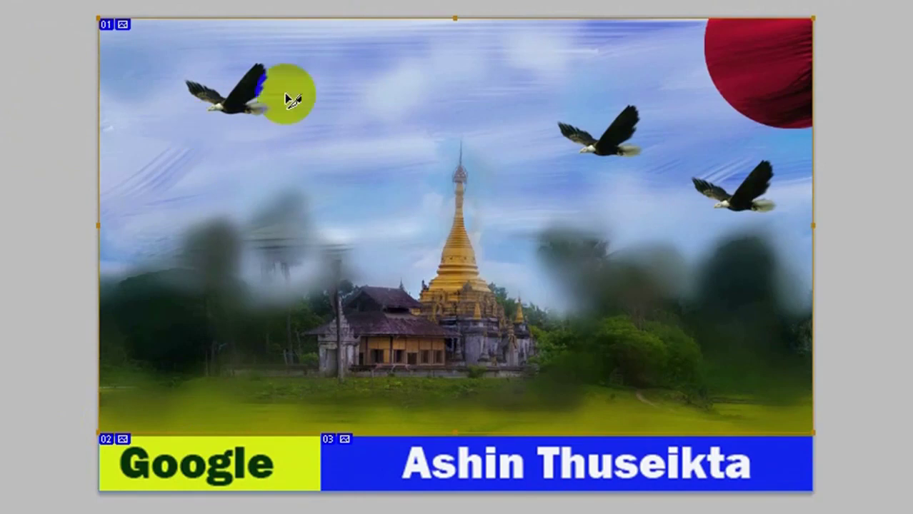
{"action": "left_click", "coordinate": [255, 460]}
{"action": "left_click", "coordinate": [275, 427]}
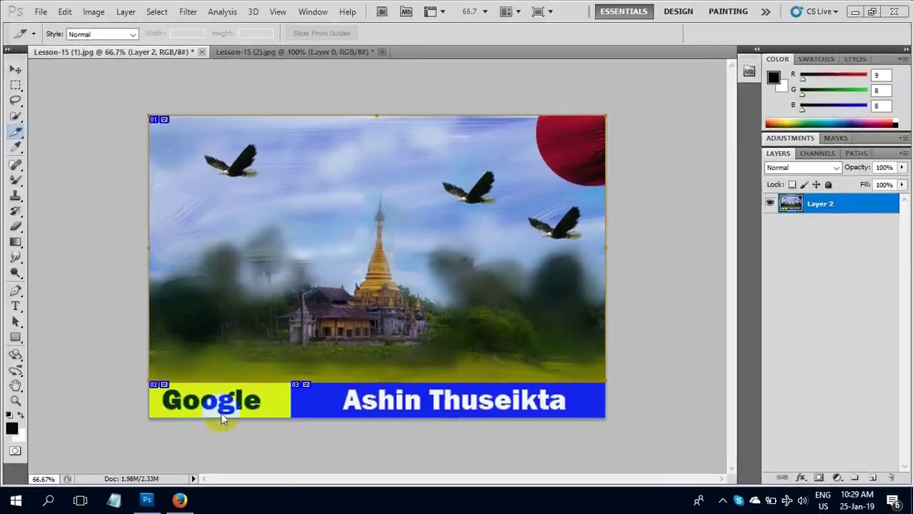
{"action": "left_click", "coordinate": [229, 406]}
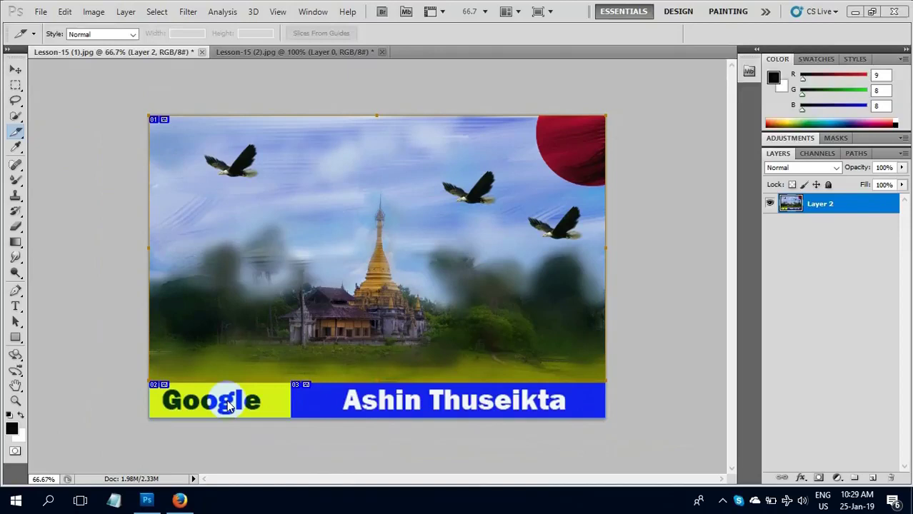
Switch to Firefox and open the Google.com home page
{"action": "left_click", "coordinate": [855, 11]}
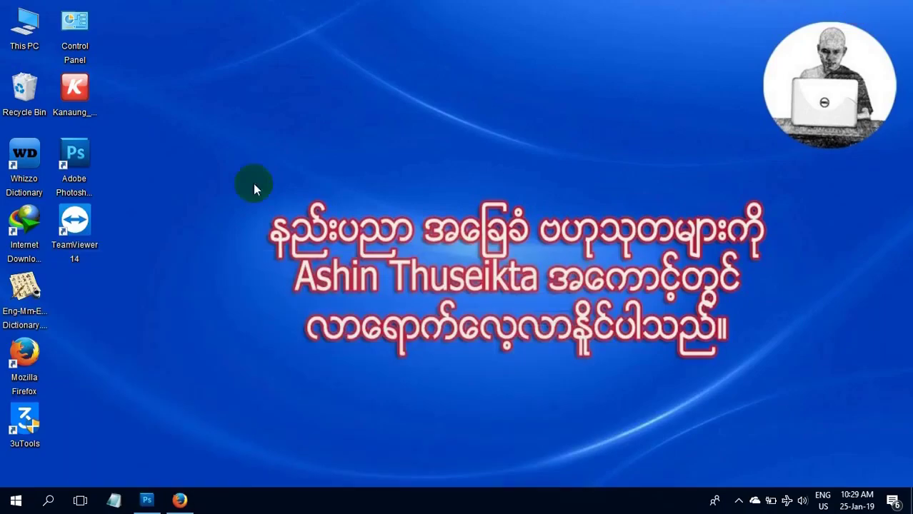
{"action": "double_click", "coordinate": [28, 353]}
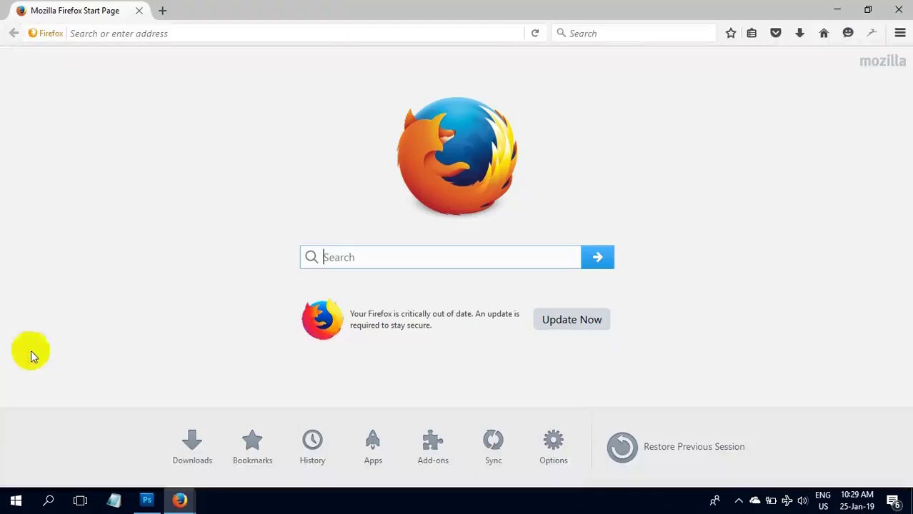
{"action": "left_click", "coordinate": [190, 32]}
{"action": "type", "text": "Google.com/"}
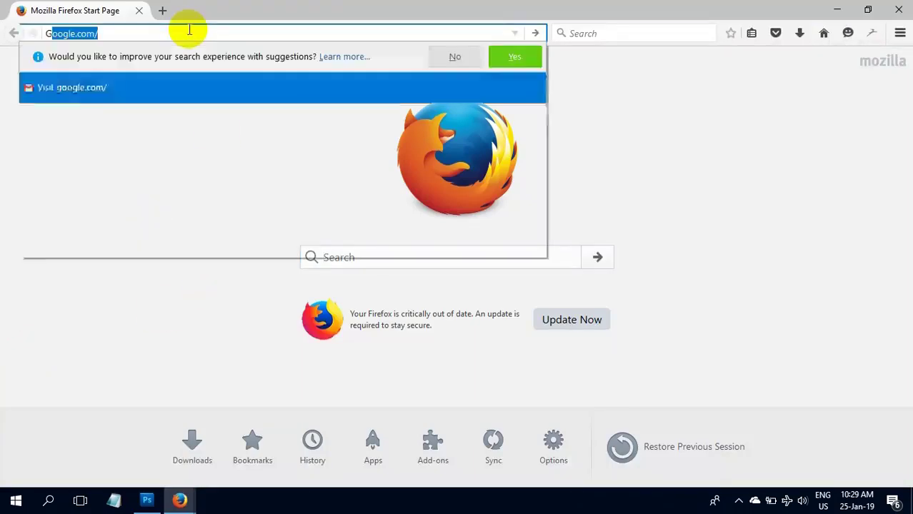
{"action": "key", "text": "Return"}
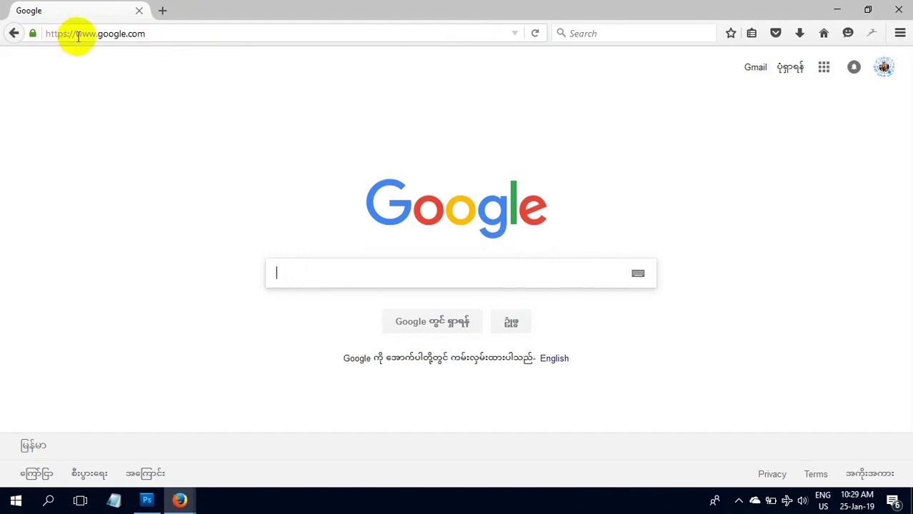
Copy the Google page's full web address and return to Photoshop
{"action": "left_click", "coordinate": [158, 33]}
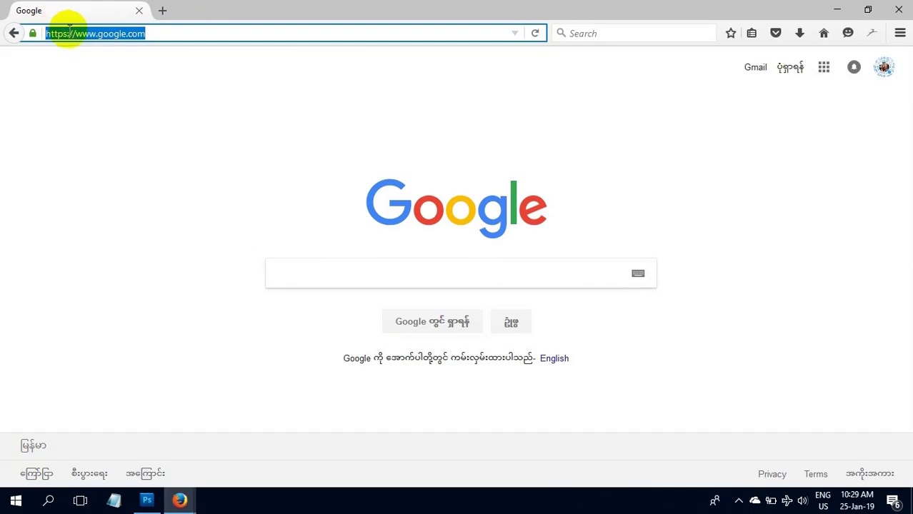
{"action": "right_click", "coordinate": [70, 32]}
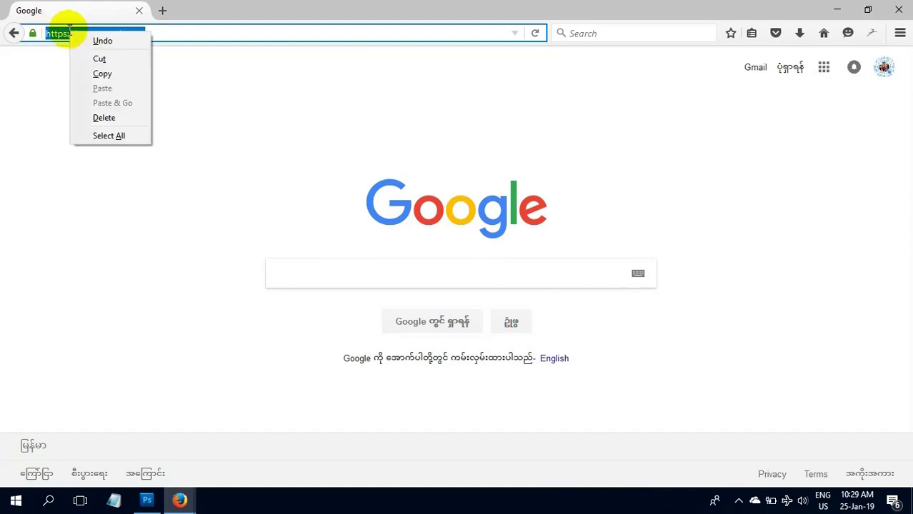
{"action": "left_click", "coordinate": [103, 74]}
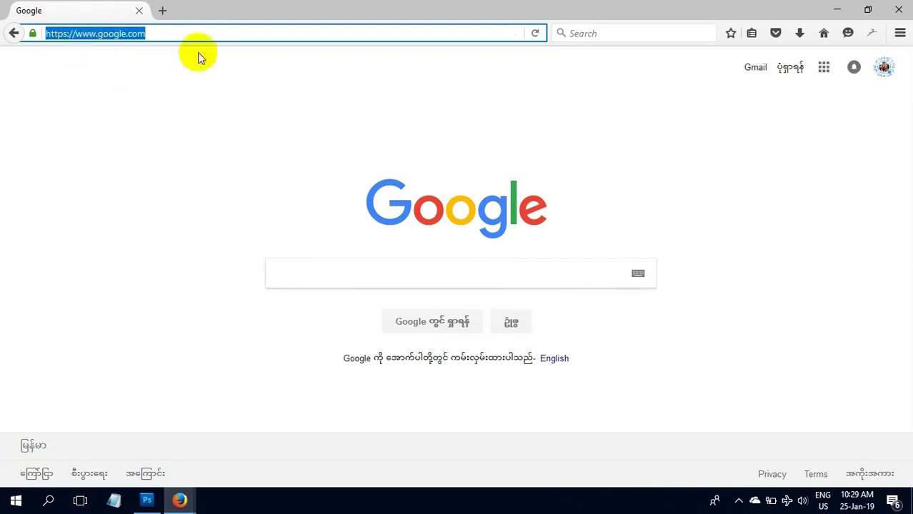
{"action": "left_click", "coordinate": [840, 10]}
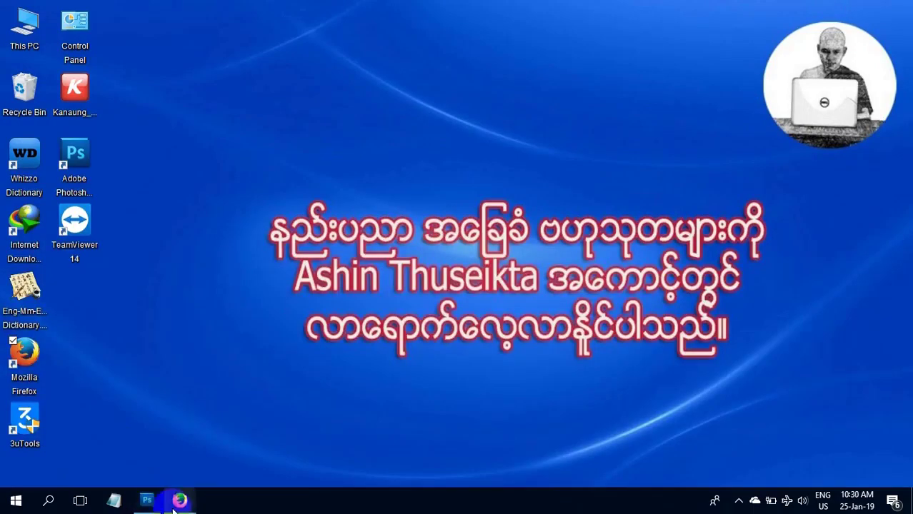
{"action": "left_click", "coordinate": [147, 500]}
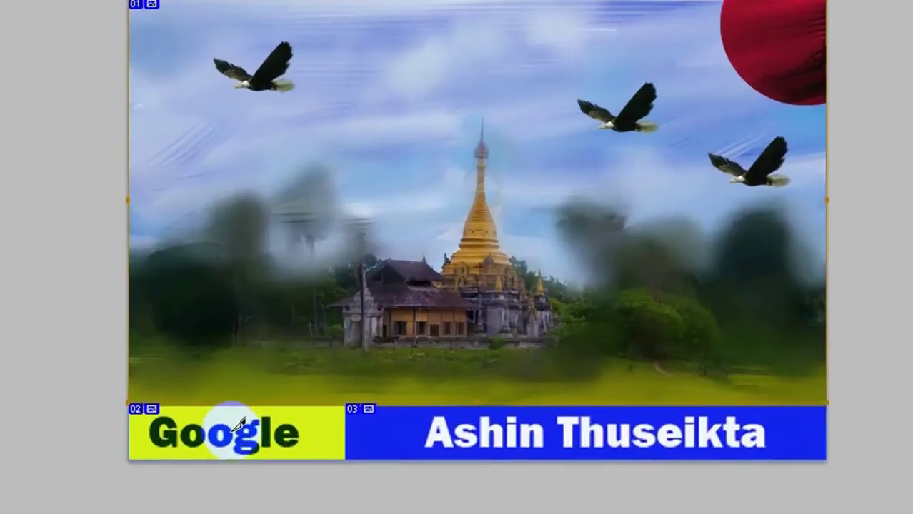
Open the slice options for the yellow Google block and name the slice 0012
{"action": "left_click", "coordinate": [223, 397]}
{"action": "right_click", "coordinate": [236, 424]}
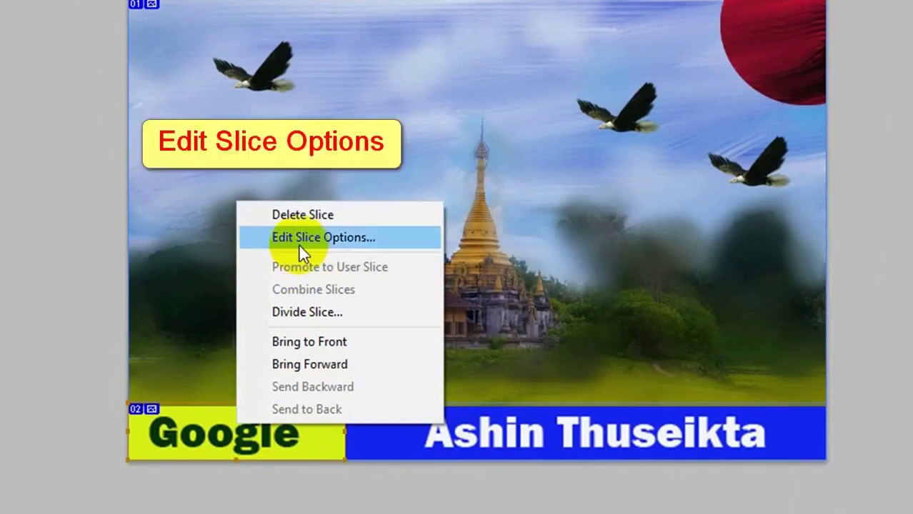
{"action": "left_click", "coordinate": [330, 240]}
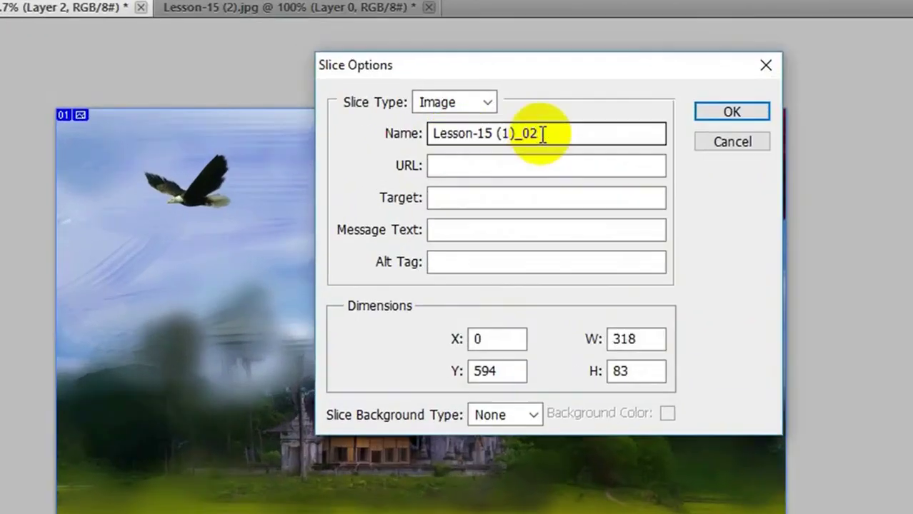
{"action": "left_click_drag", "start_coordinate": [527, 133], "coordinate": [427, 135]}
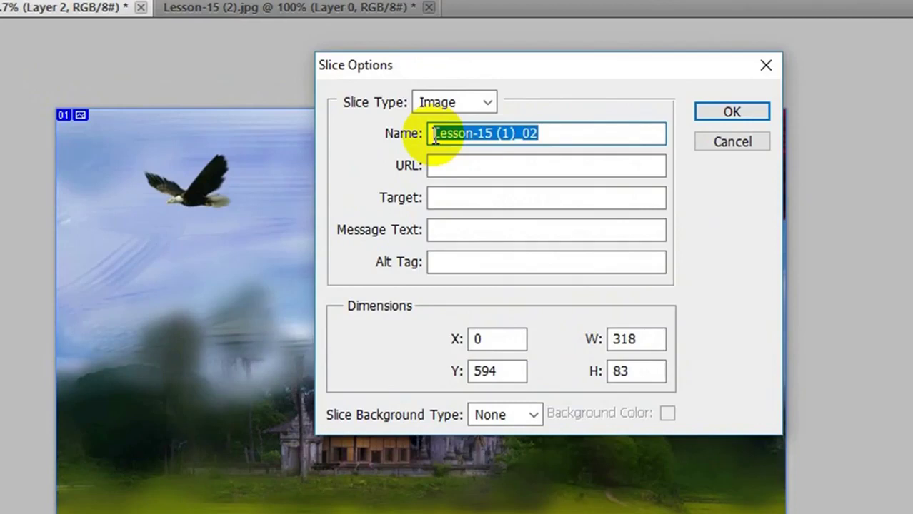
{"action": "type", "text": "0012"}
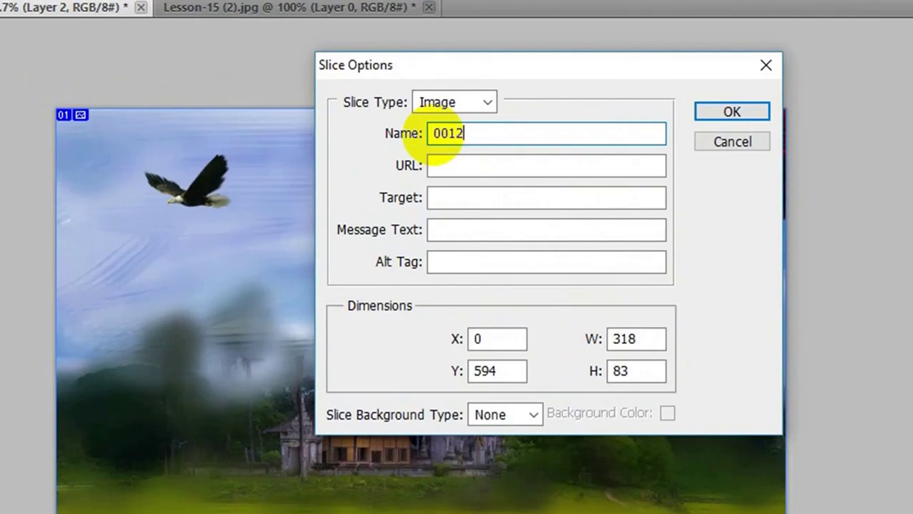
{"action": "right_click", "coordinate": [442, 165]}
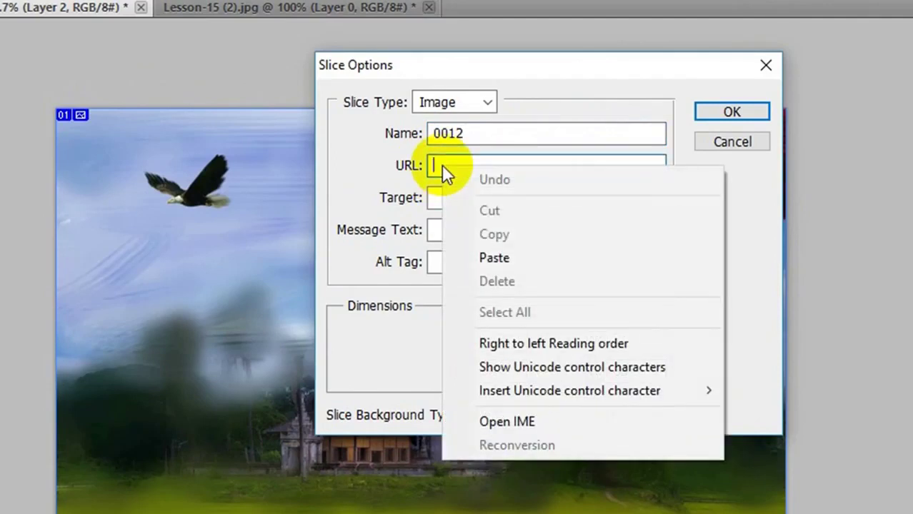
{"action": "left_click", "coordinate": [495, 258]}
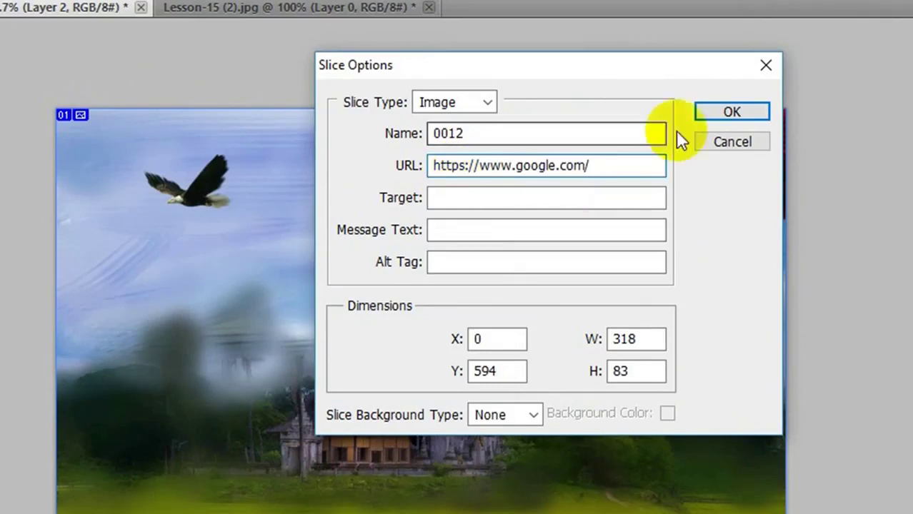
{"action": "left_click", "coordinate": [731, 113]}
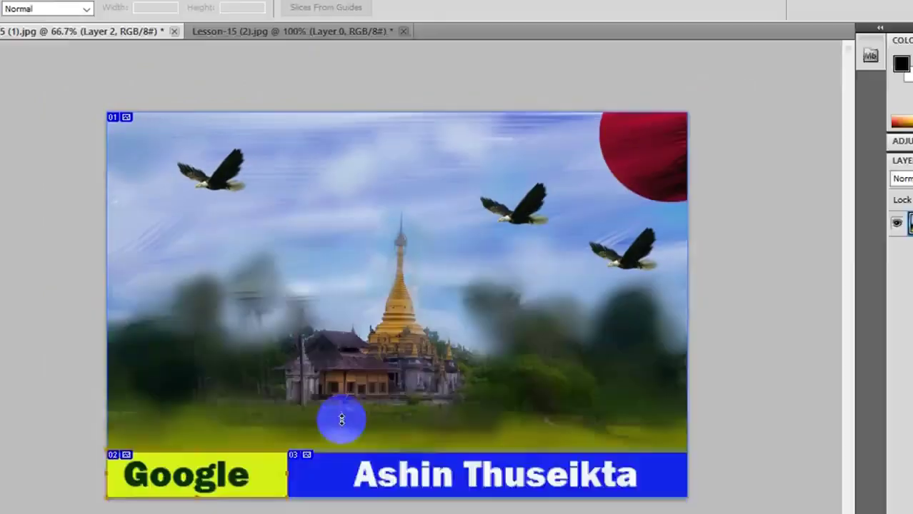
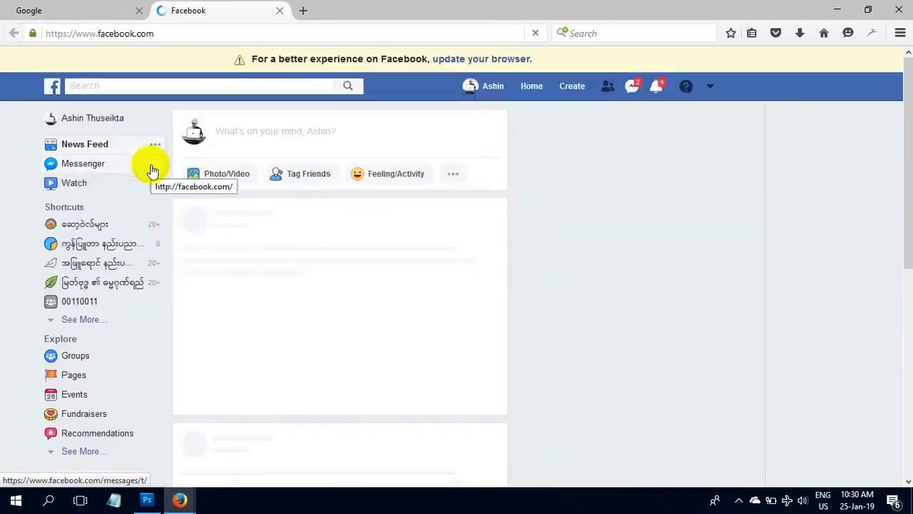
Copy the Facebook page's web address in Firefox and return to Photoshop
{"action": "left_click_drag", "start_coordinate": [177, 33], "coordinate": [34, 36]}
{"action": "key", "text": "ctrl+c"}
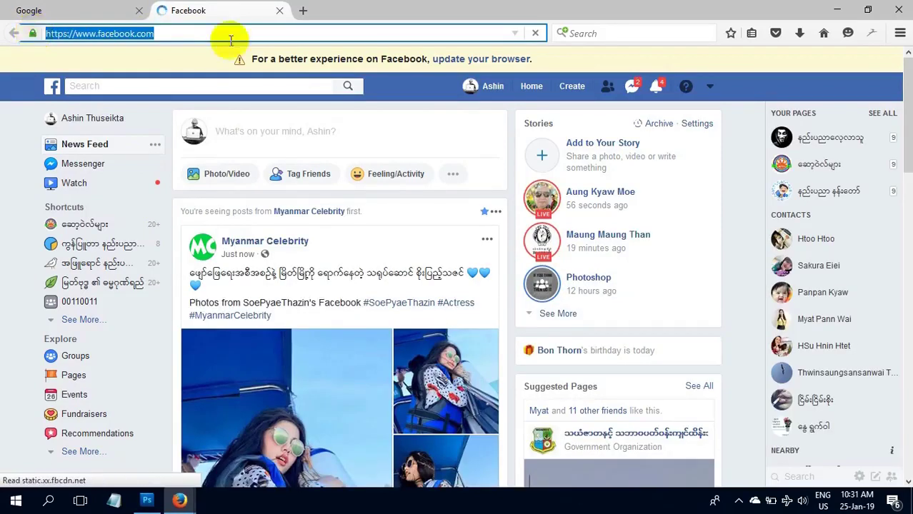
{"action": "left_click", "coordinate": [833, 10]}
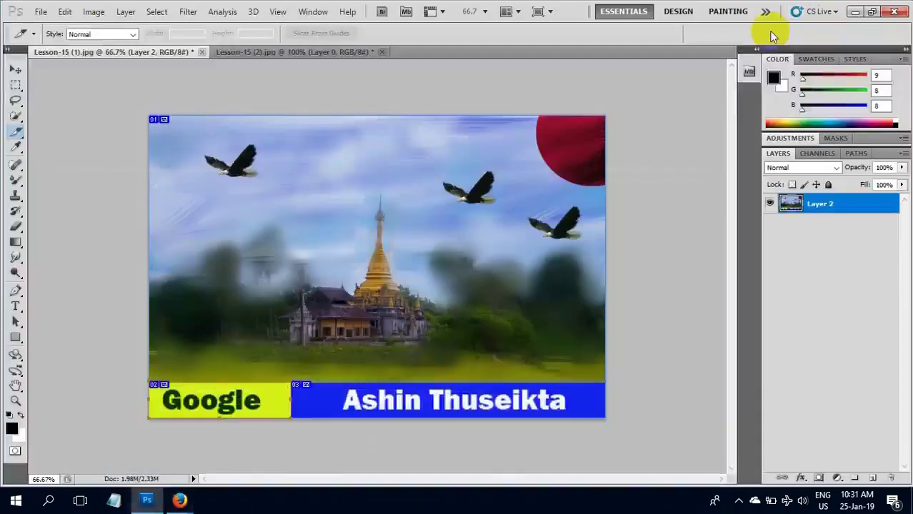
{"action": "right_click", "coordinate": [347, 404]}
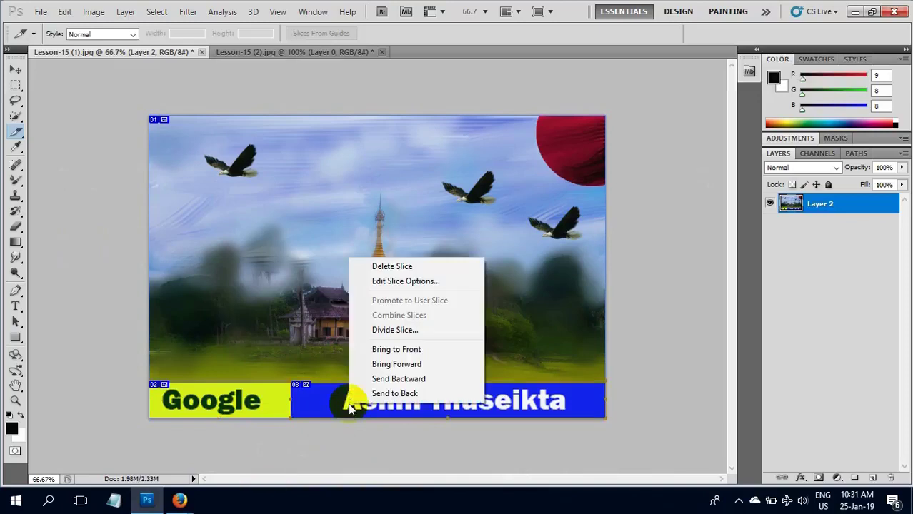
{"action": "left_click", "coordinate": [406, 284]}
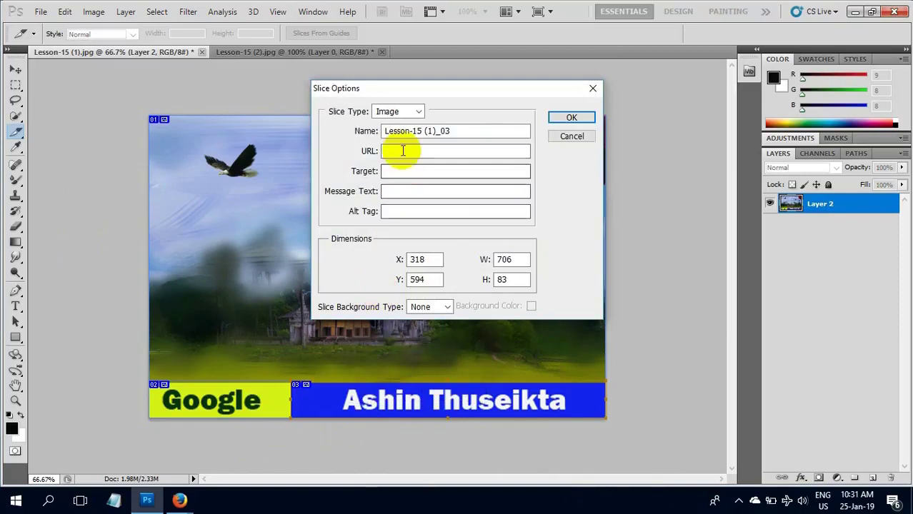
{"action": "right_click", "coordinate": [401, 152]}
{"action": "left_click", "coordinate": [437, 209]}
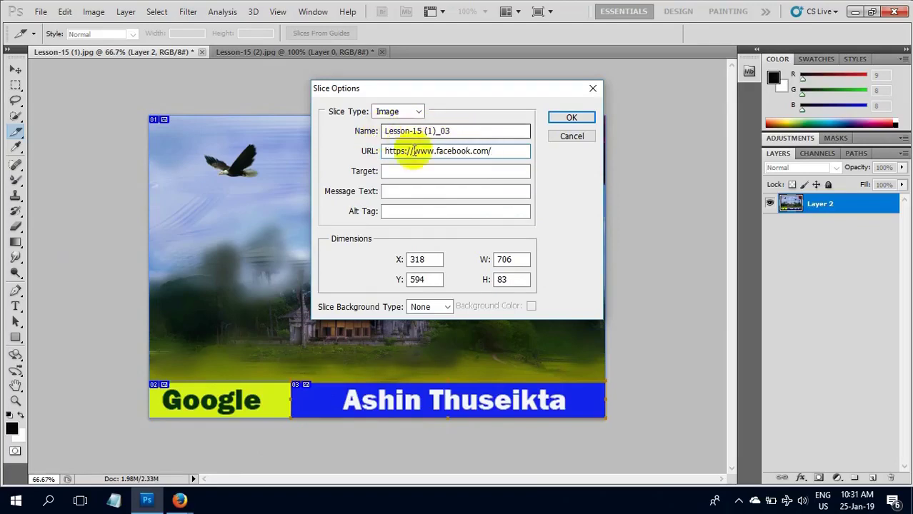
{"action": "left_click", "coordinate": [571, 120]}
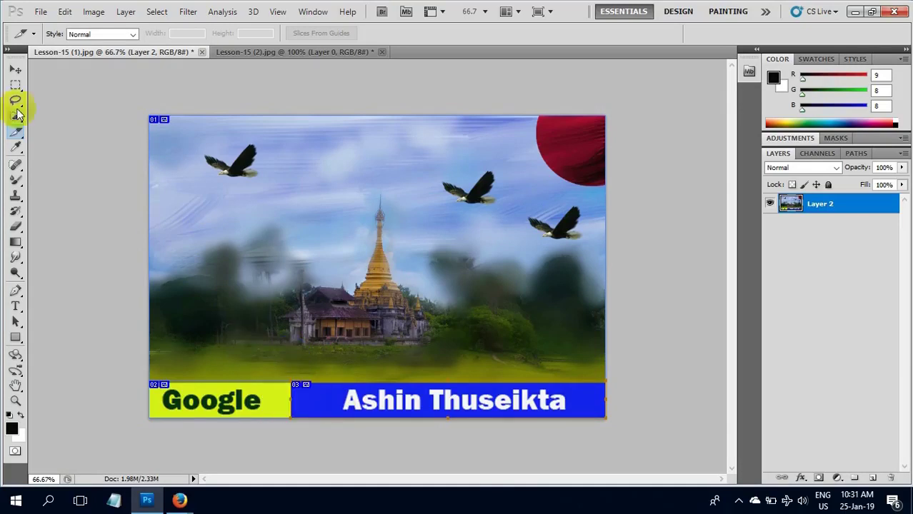
Start Save for Web & Devices for the sliced image, using JPEG format with High quality
{"action": "left_click", "coordinate": [41, 12]}
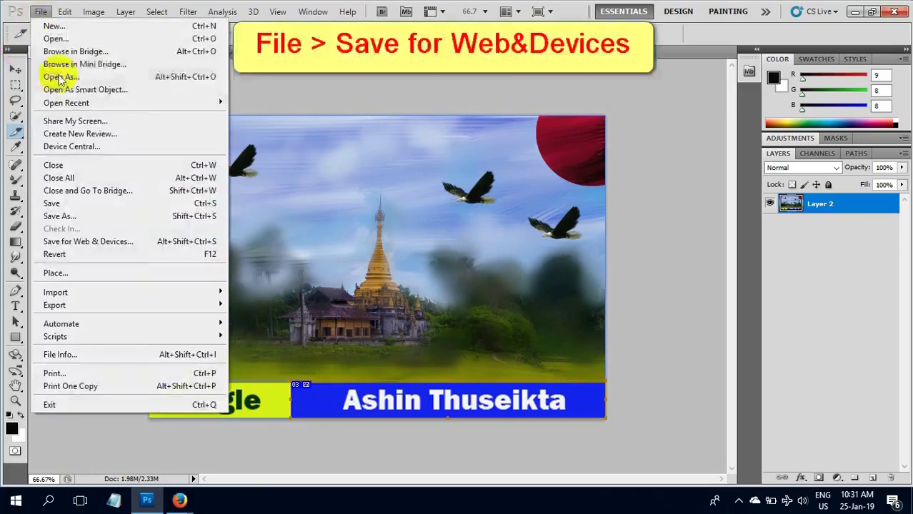
{"action": "left_click", "coordinate": [89, 241]}
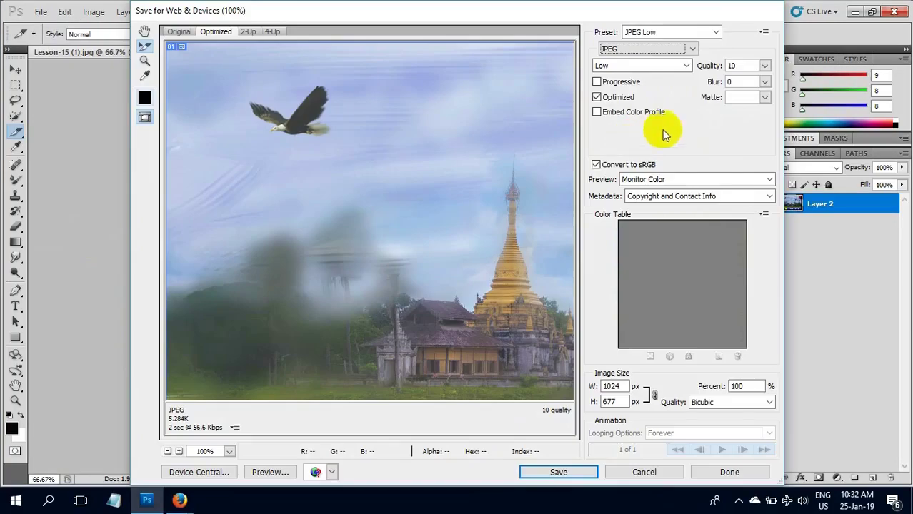
{"action": "left_click", "coordinate": [692, 49]}
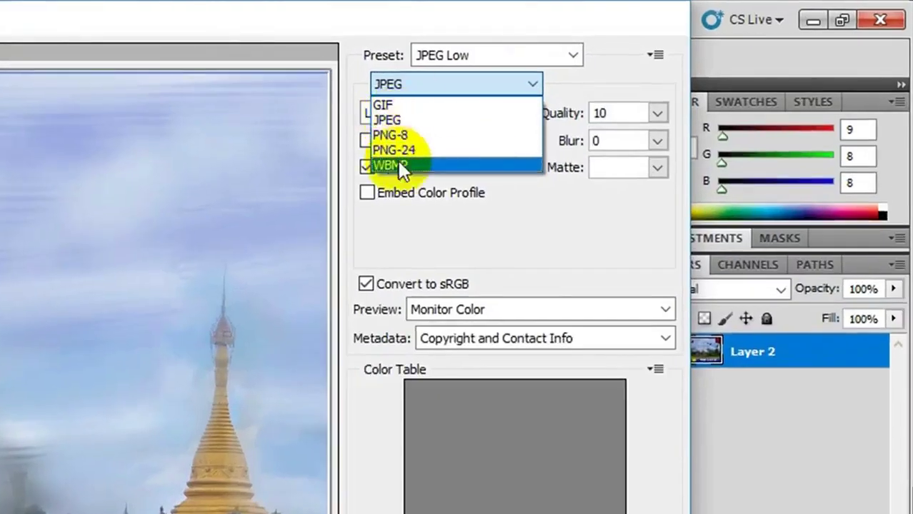
{"action": "left_click", "coordinate": [400, 120]}
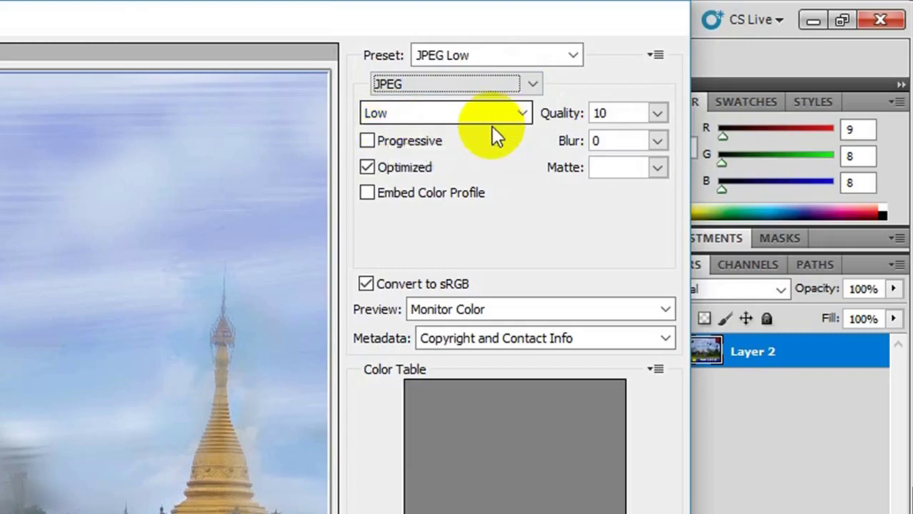
{"action": "left_click", "coordinate": [522, 116]}
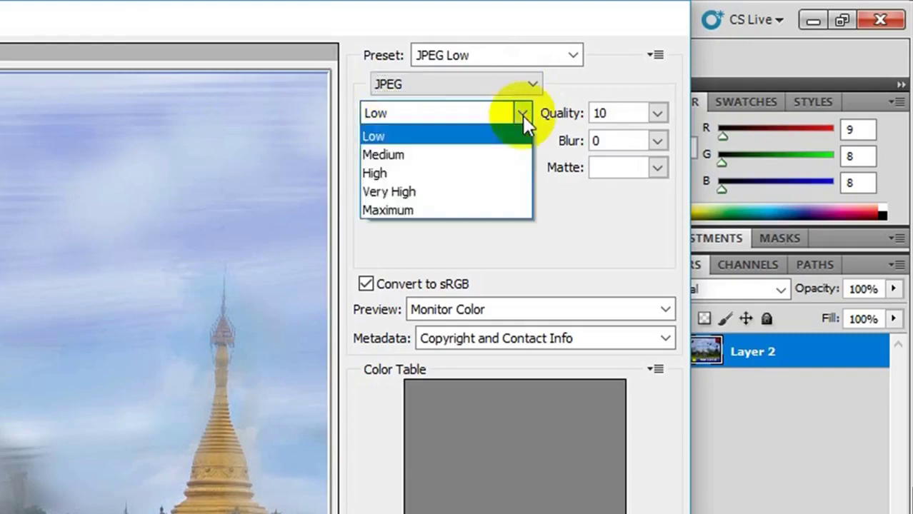
{"action": "left_click", "coordinate": [417, 173]}
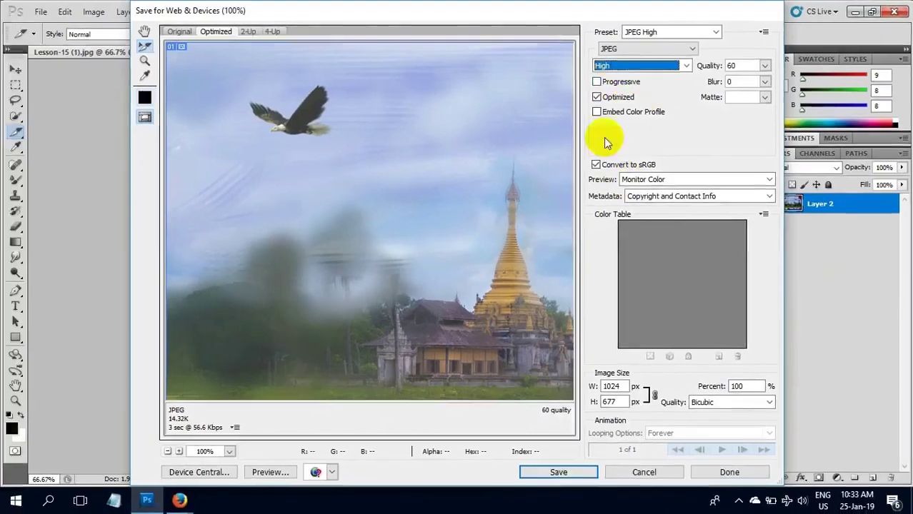
Save the optimized slices to the Documents folder as Lesson-15-(1).html in the HTML and Images format
{"action": "left_click", "coordinate": [556, 471]}
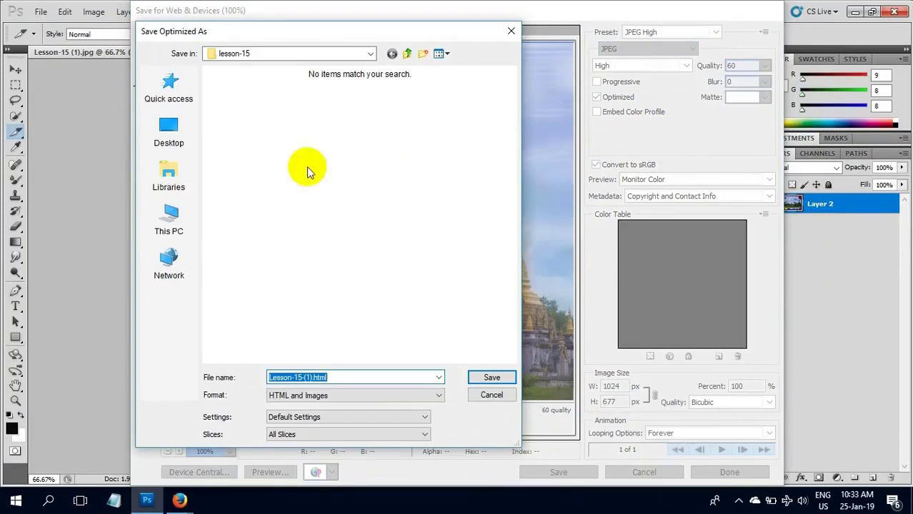
{"action": "left_click", "coordinate": [371, 54]}
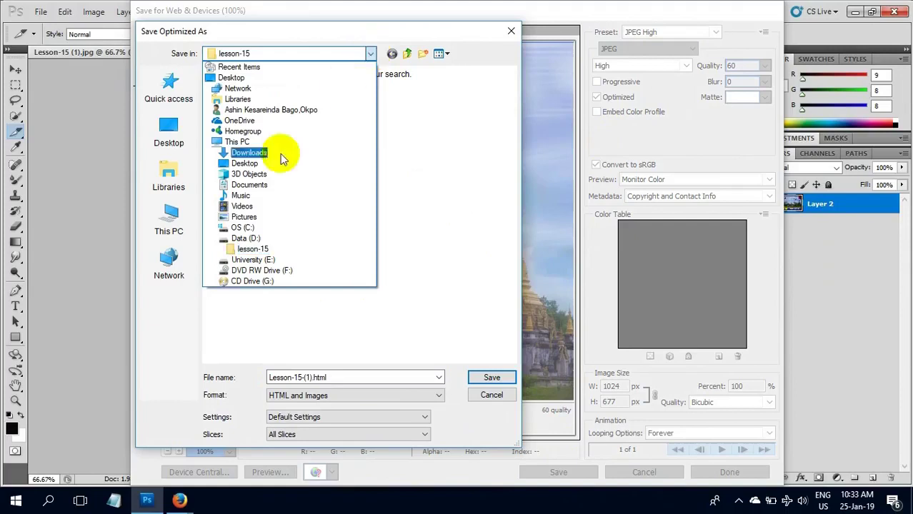
{"action": "left_click", "coordinate": [253, 184]}
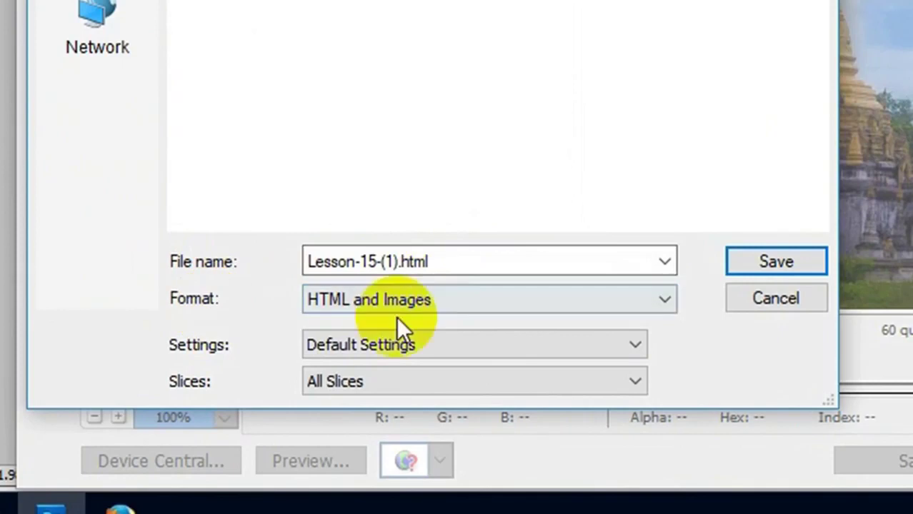
{"action": "left_click", "coordinate": [459, 301]}
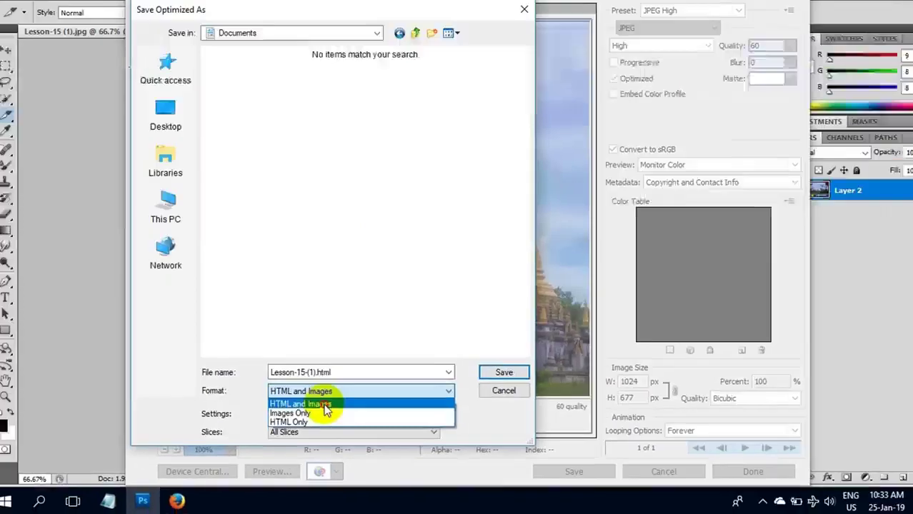
{"action": "left_click", "coordinate": [412, 327]}
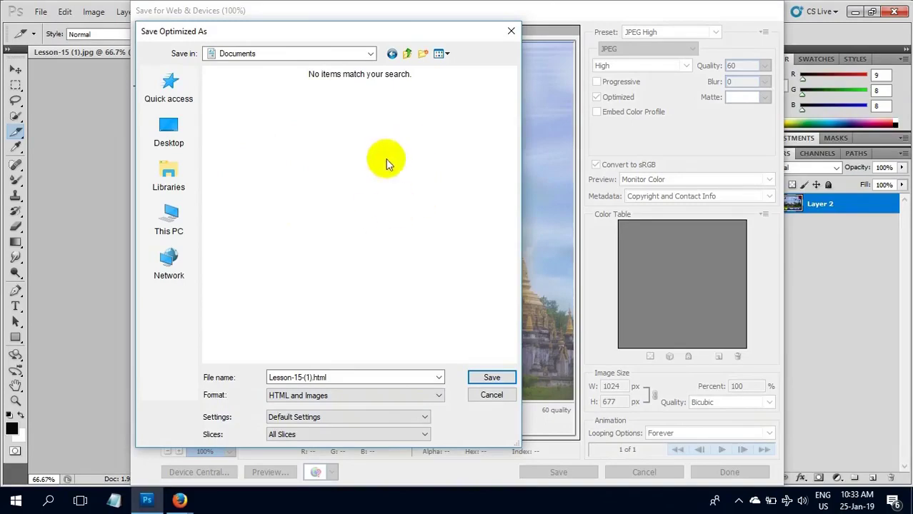
{"action": "left_click", "coordinate": [490, 379]}
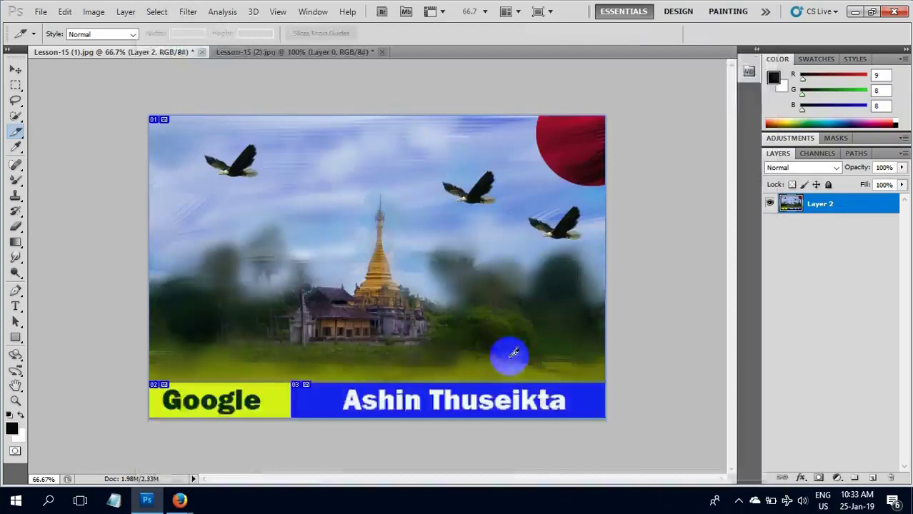
Open the Documents folder in File Explorer and inspect the exported slice files in its images folder
{"action": "left_click", "coordinate": [855, 11]}
{"action": "left_click", "coordinate": [24, 23]}
{"action": "double_click", "coordinate": [24, 23]}
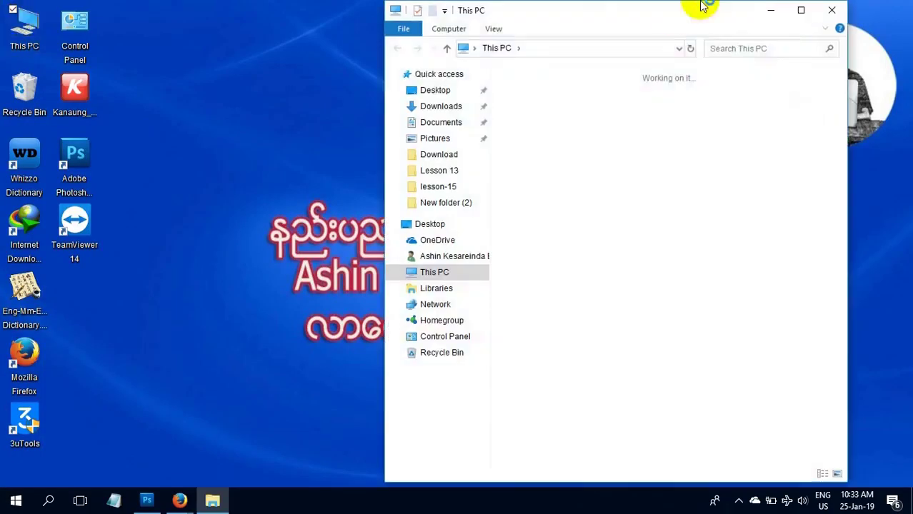
{"action": "left_click", "coordinate": [805, 13]}
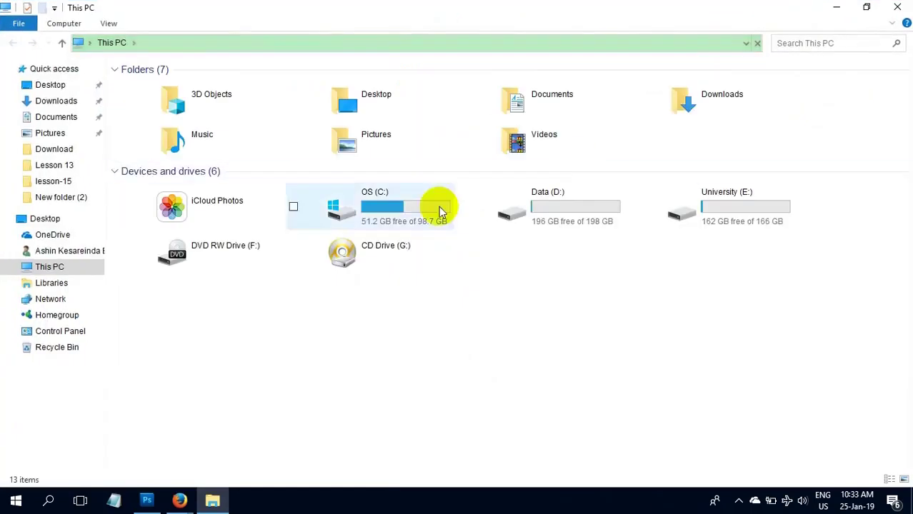
{"action": "double_click", "coordinate": [541, 102]}
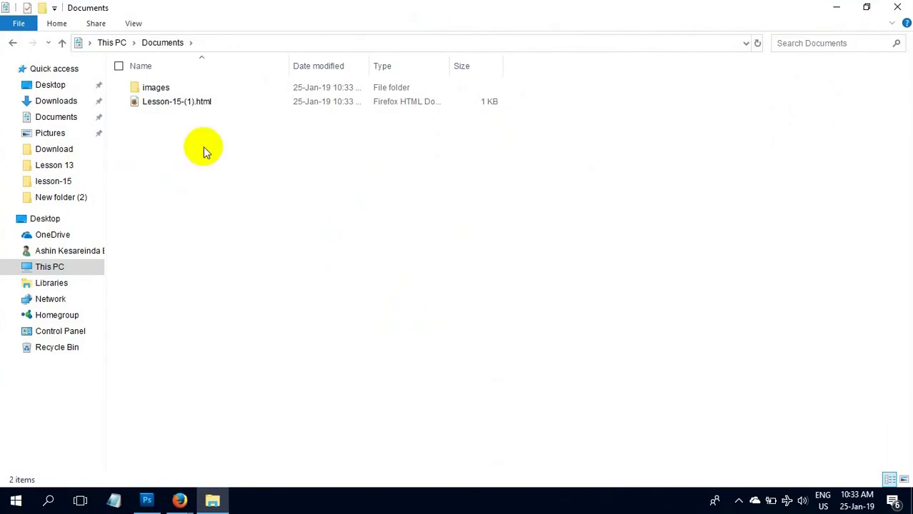
{"action": "double_click", "coordinate": [165, 86]}
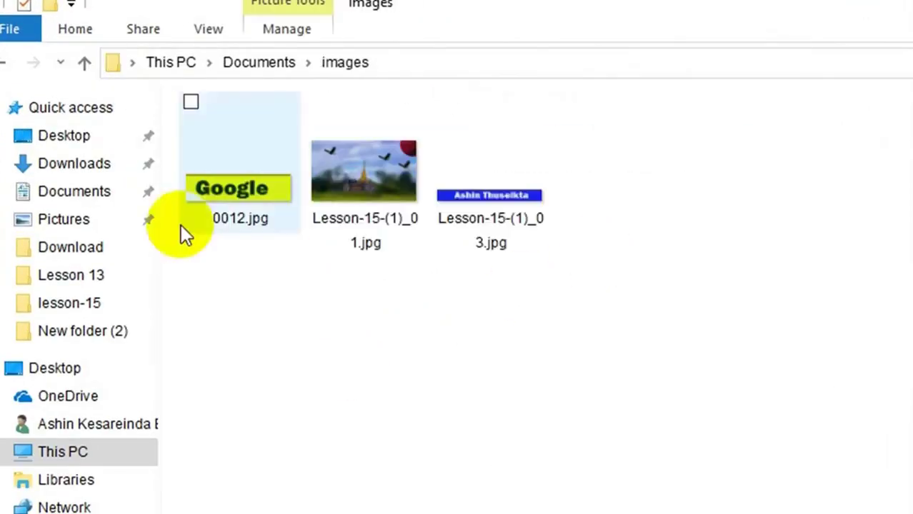
{"action": "left_click", "coordinate": [85, 62]}
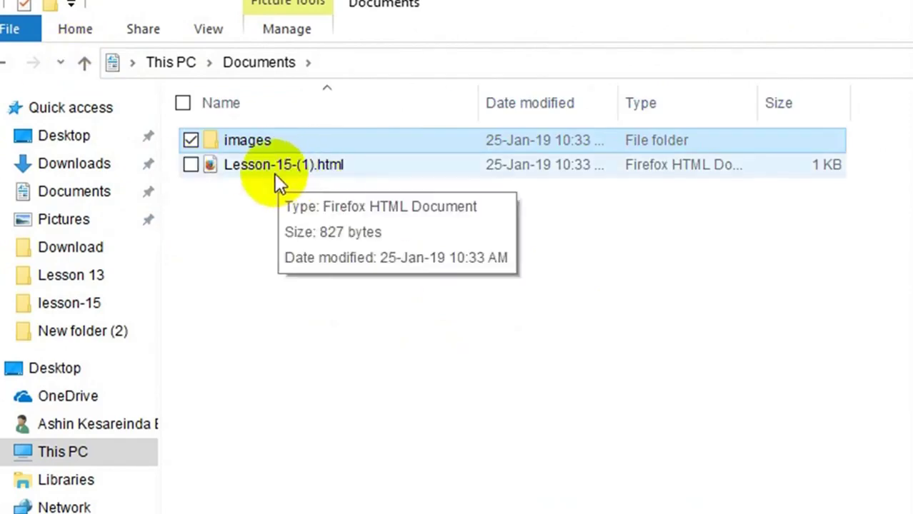
Open Lesson-15-(1).html from Documents in Firefox and close the older Facebook and Google tabs
{"action": "double_click", "coordinate": [245, 130]}
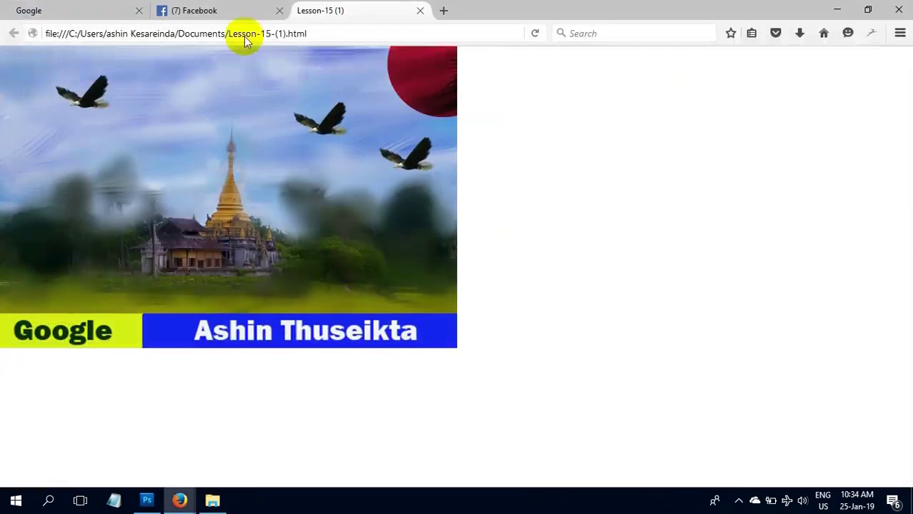
{"action": "left_click", "coordinate": [279, 10]}
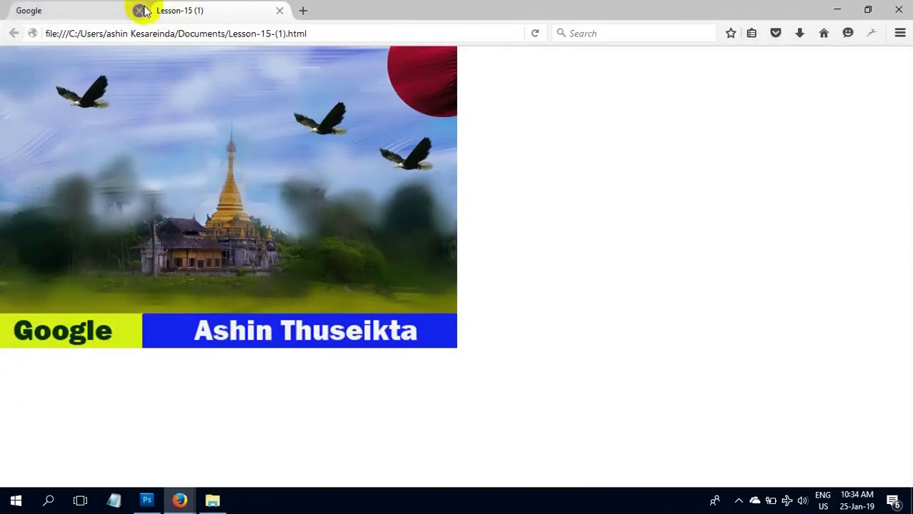
{"action": "left_click", "coordinate": [138, 10]}
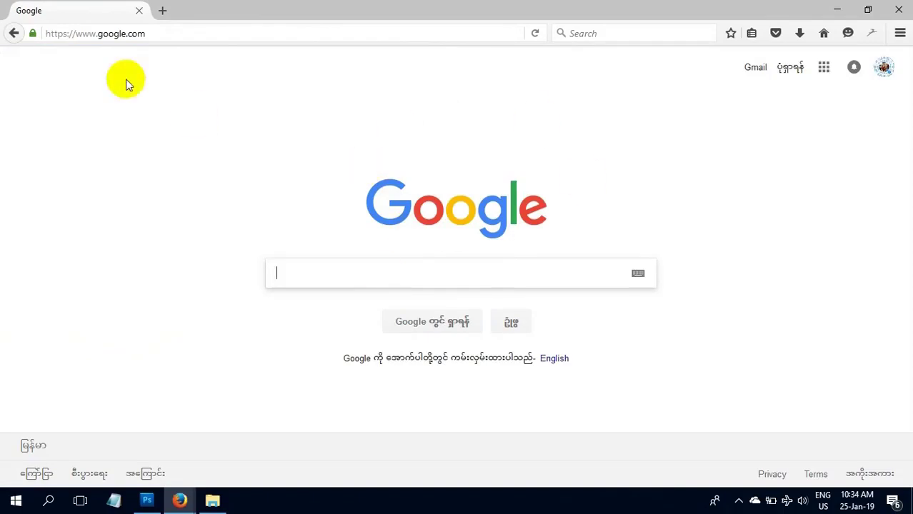
Return from Google to the exported page, test the blue name block's Facebook link, go back to the page and minimize Firefox
{"action": "left_click", "coordinate": [14, 33]}
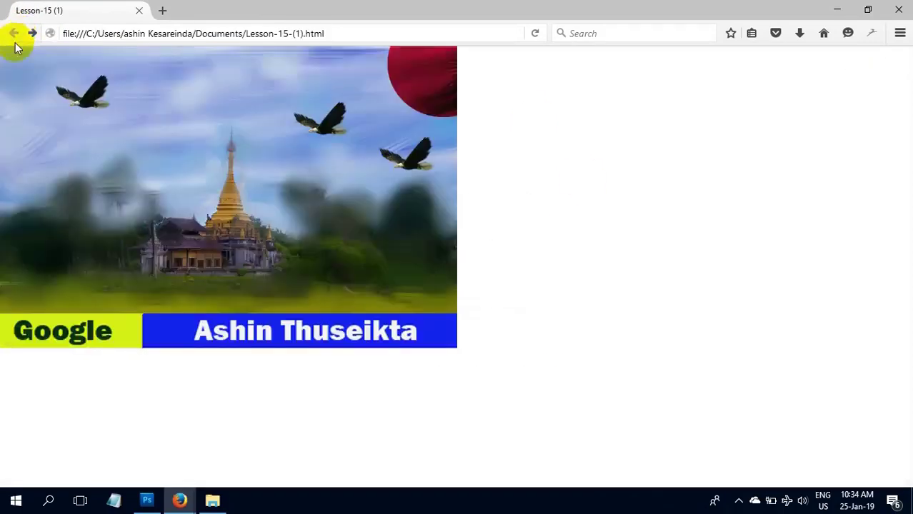
{"action": "left_click", "coordinate": [277, 334]}
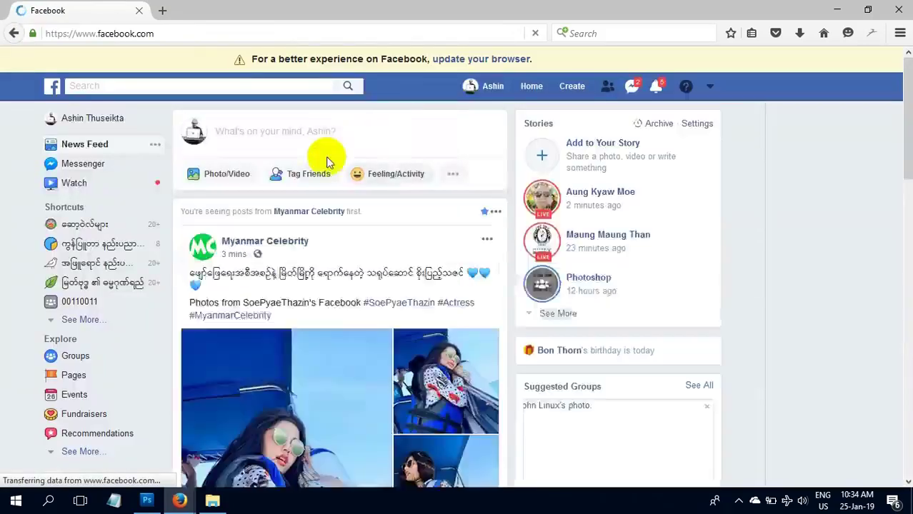
{"action": "left_click", "coordinate": [14, 34]}
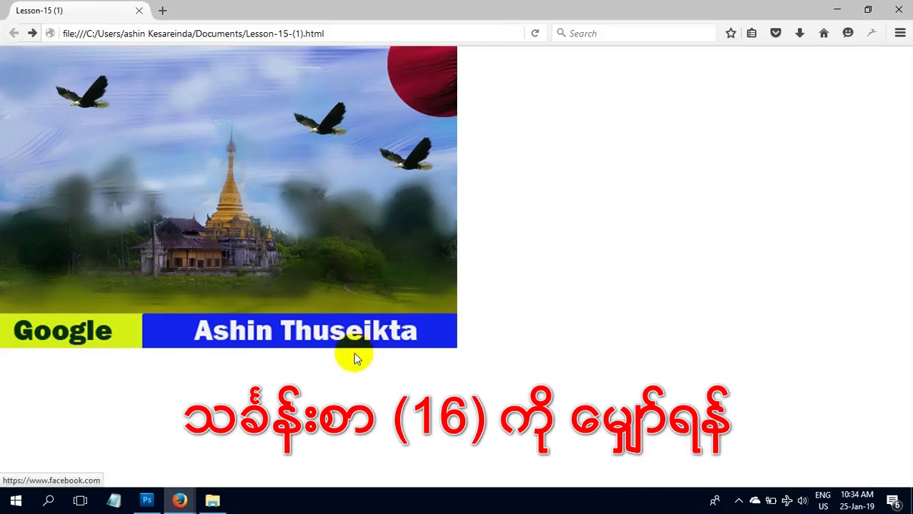
{"action": "left_click", "coordinate": [840, 10]}
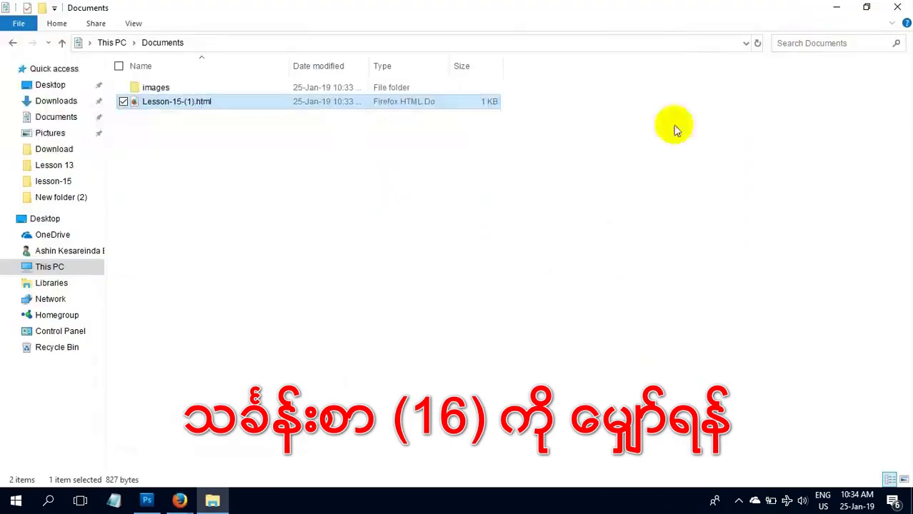